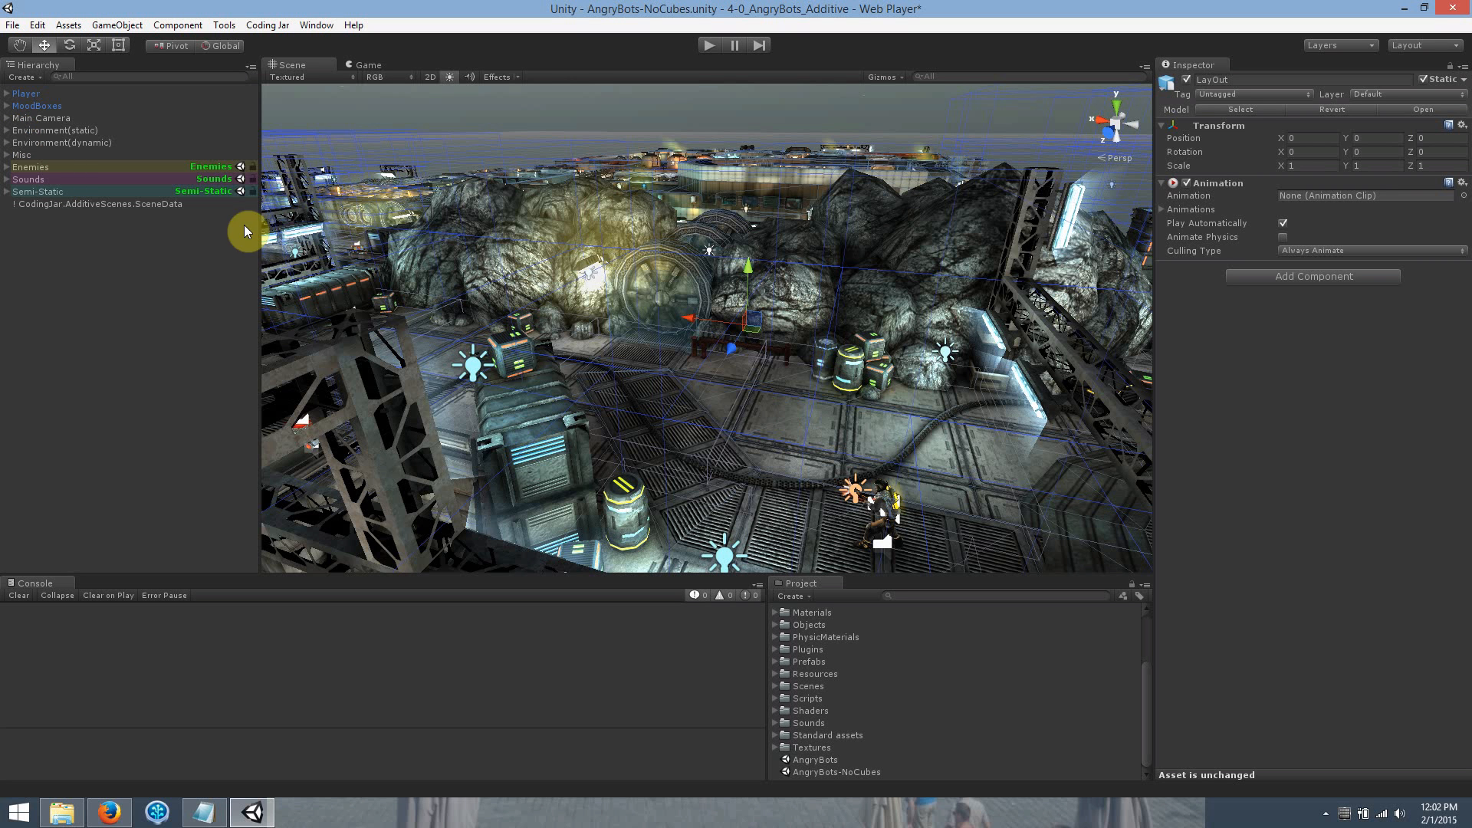
Inspect a metal floor surface inside the Environment(static) group, with the group collapsed again after viewing.
mouse_move(670, 346)
alt+mouse_down()
mouse_move(743, 384)
mouse_move(656, 366)
alt+mouse_up()
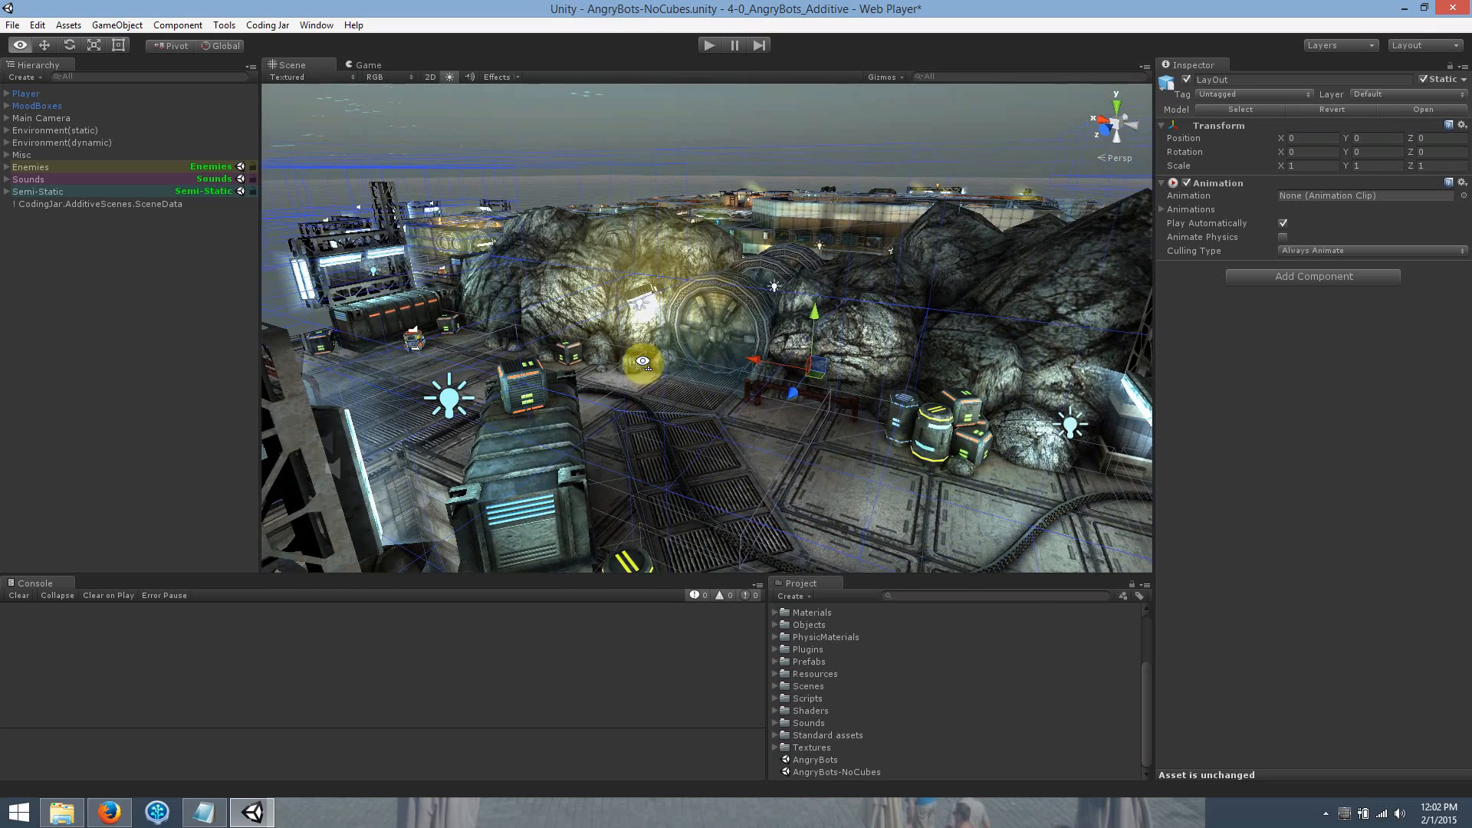
click(736, 460)
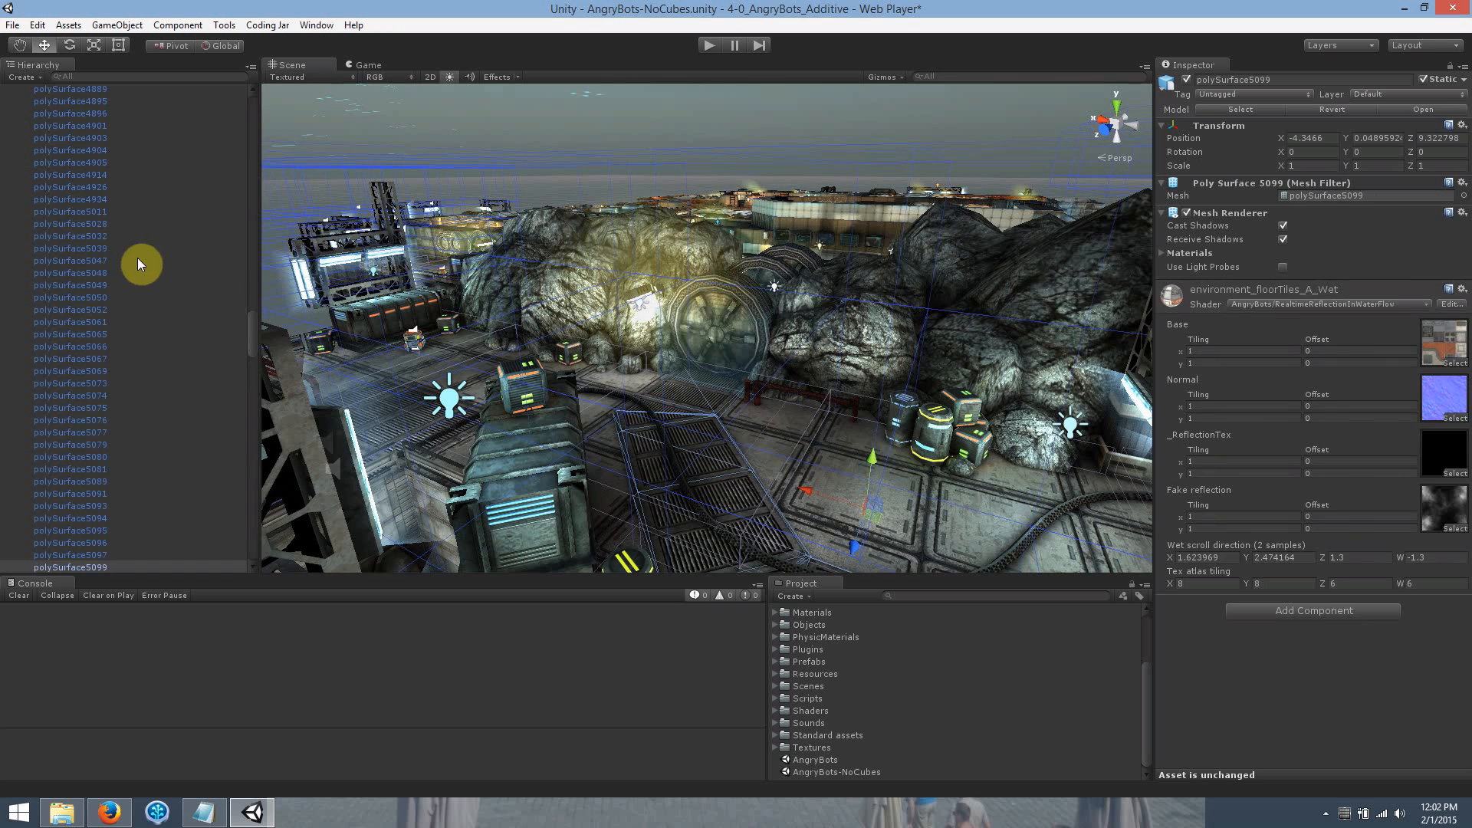
drag(247, 330, 223, 108)
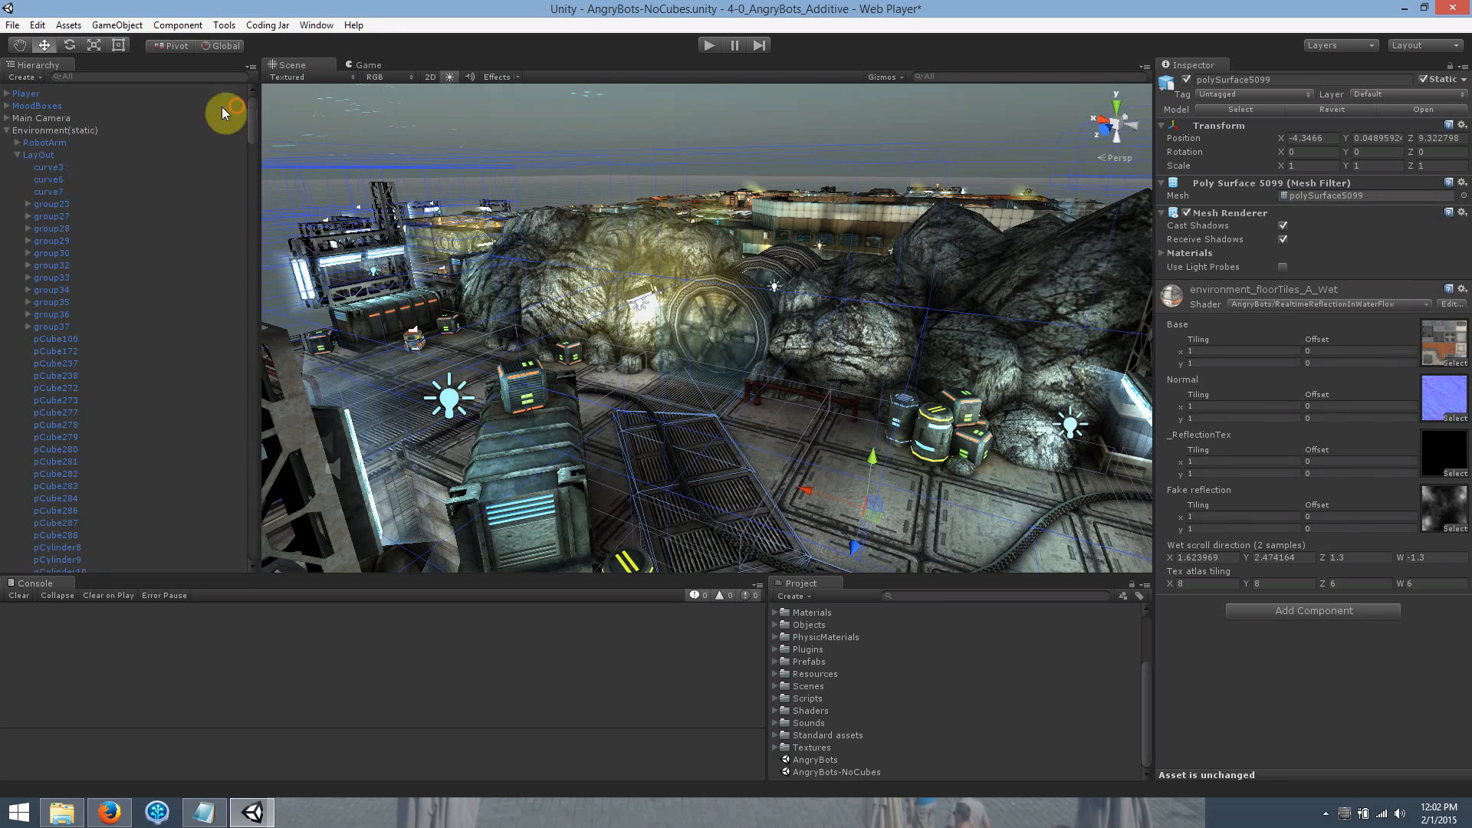
click(6, 130)
click(69, 132)
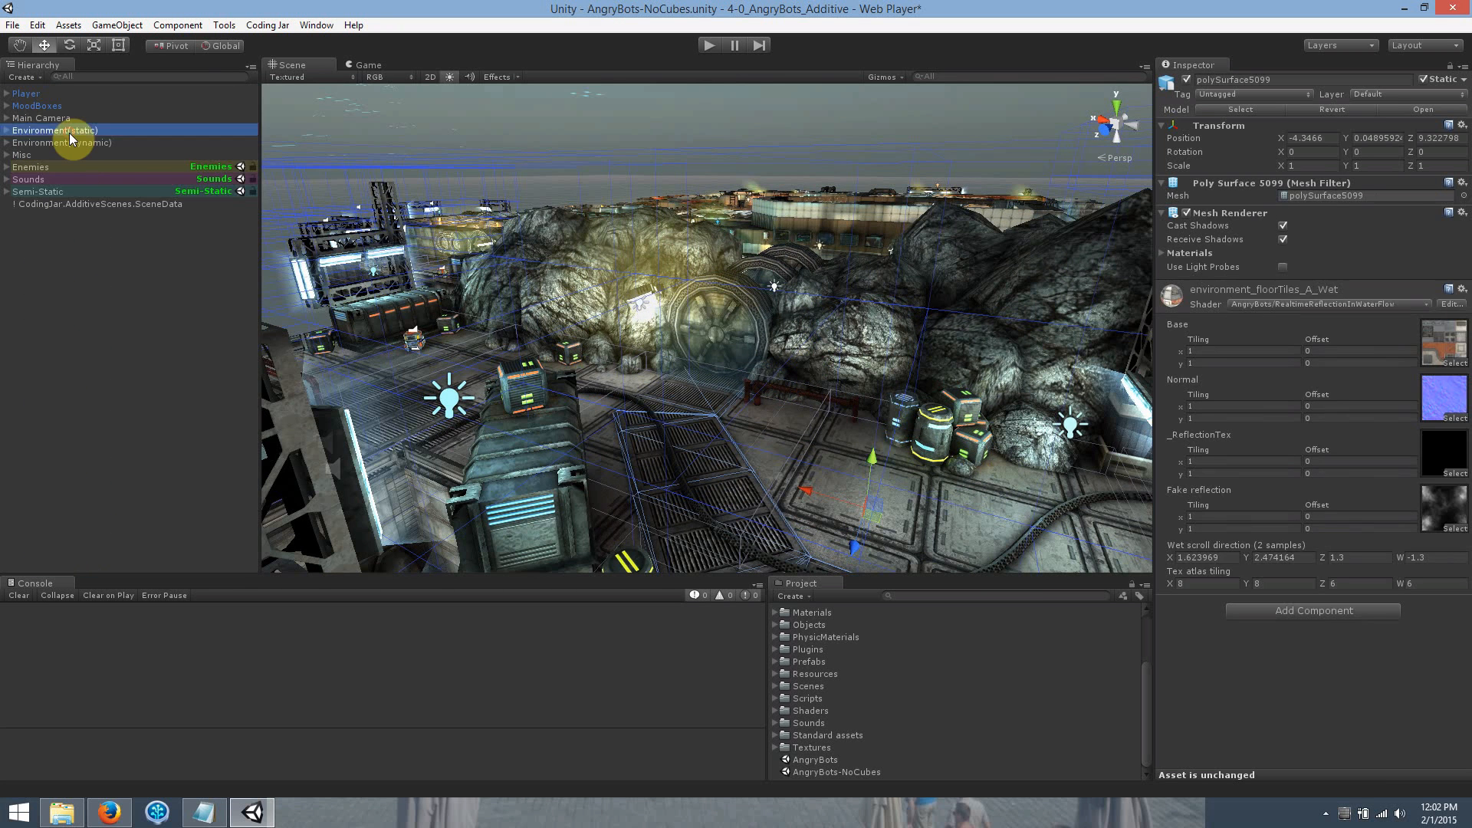
Convert Environment(dynamic) into a Coding Jar additive sub scene named Dynamic in the Scenes/SubScenes folder, saving the SubScene changes.
click(83, 143)
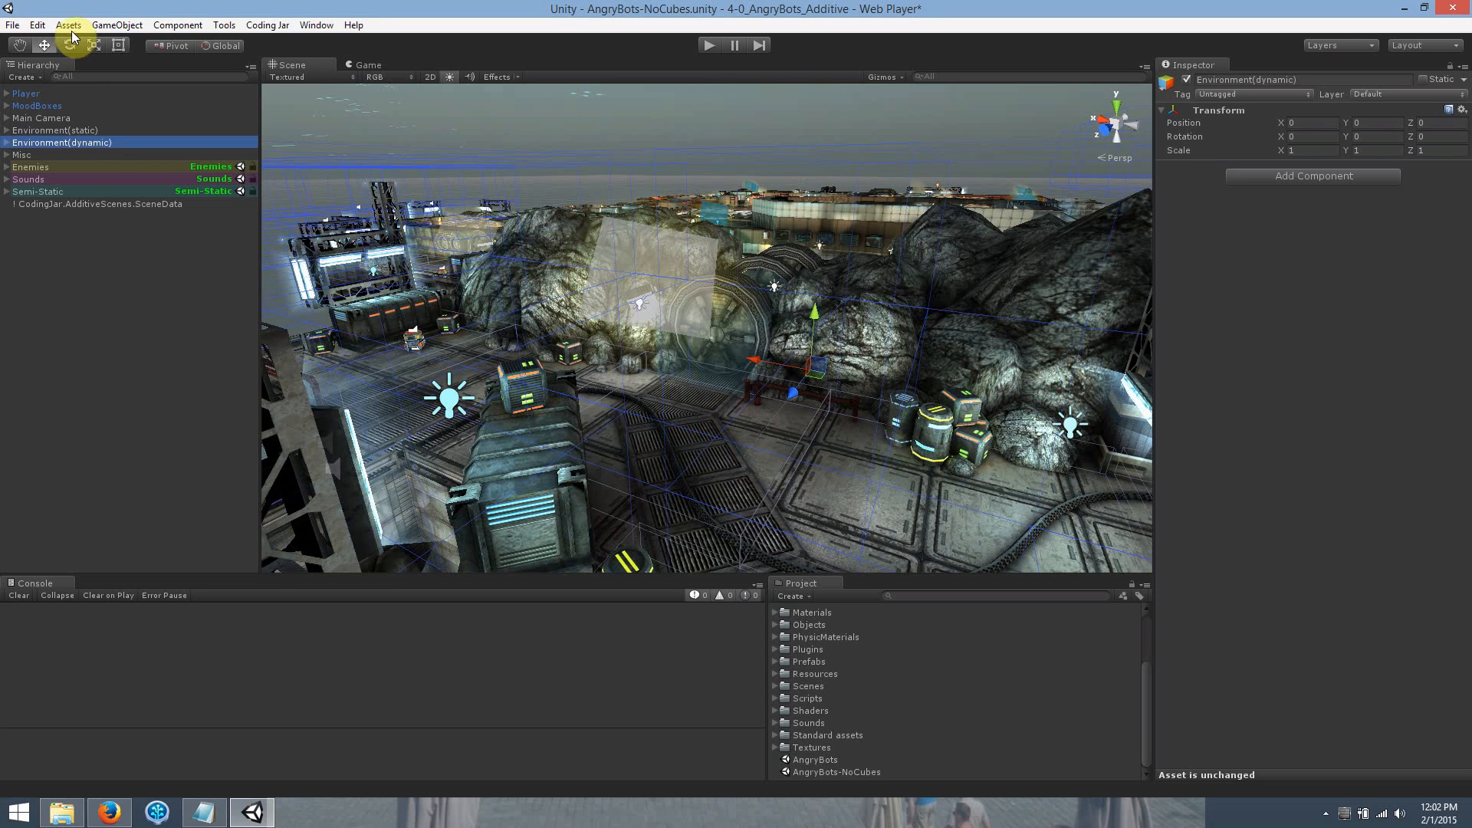
click(116, 24)
mouse_move(215, 160)
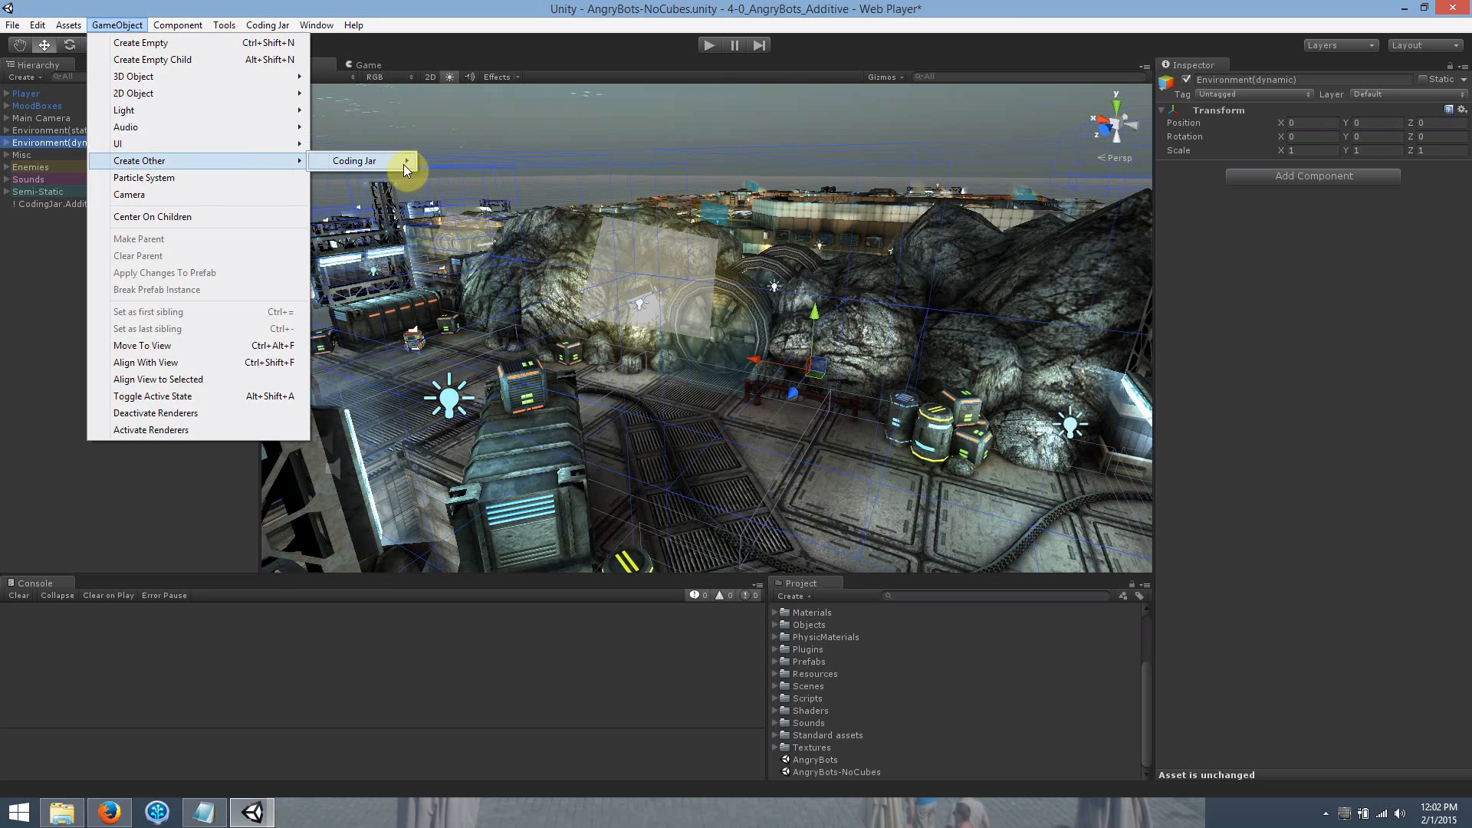
mouse_move(403, 162)
mouse_move(491, 160)
click(590, 160)
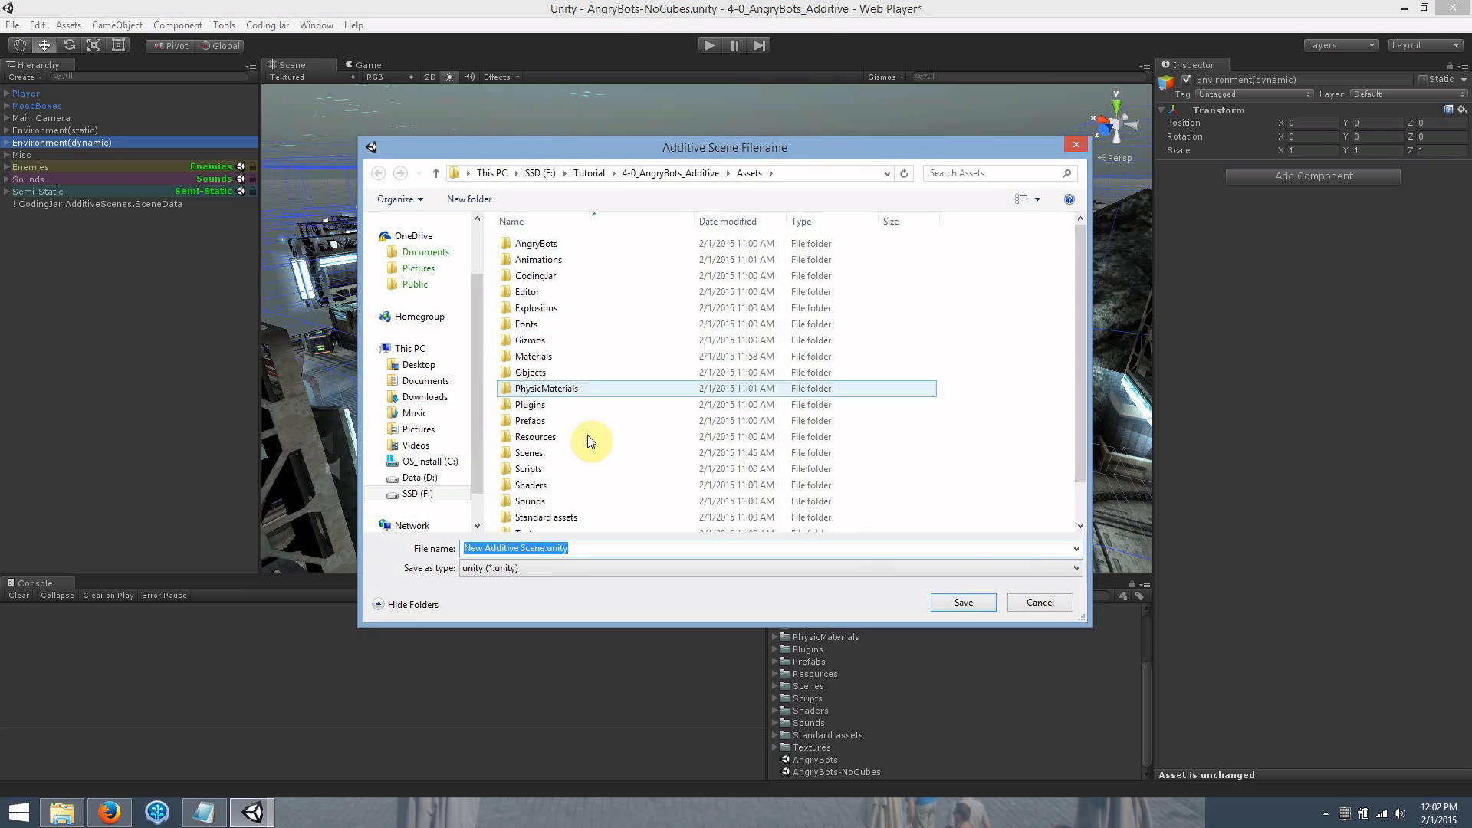
double_click(550, 451)
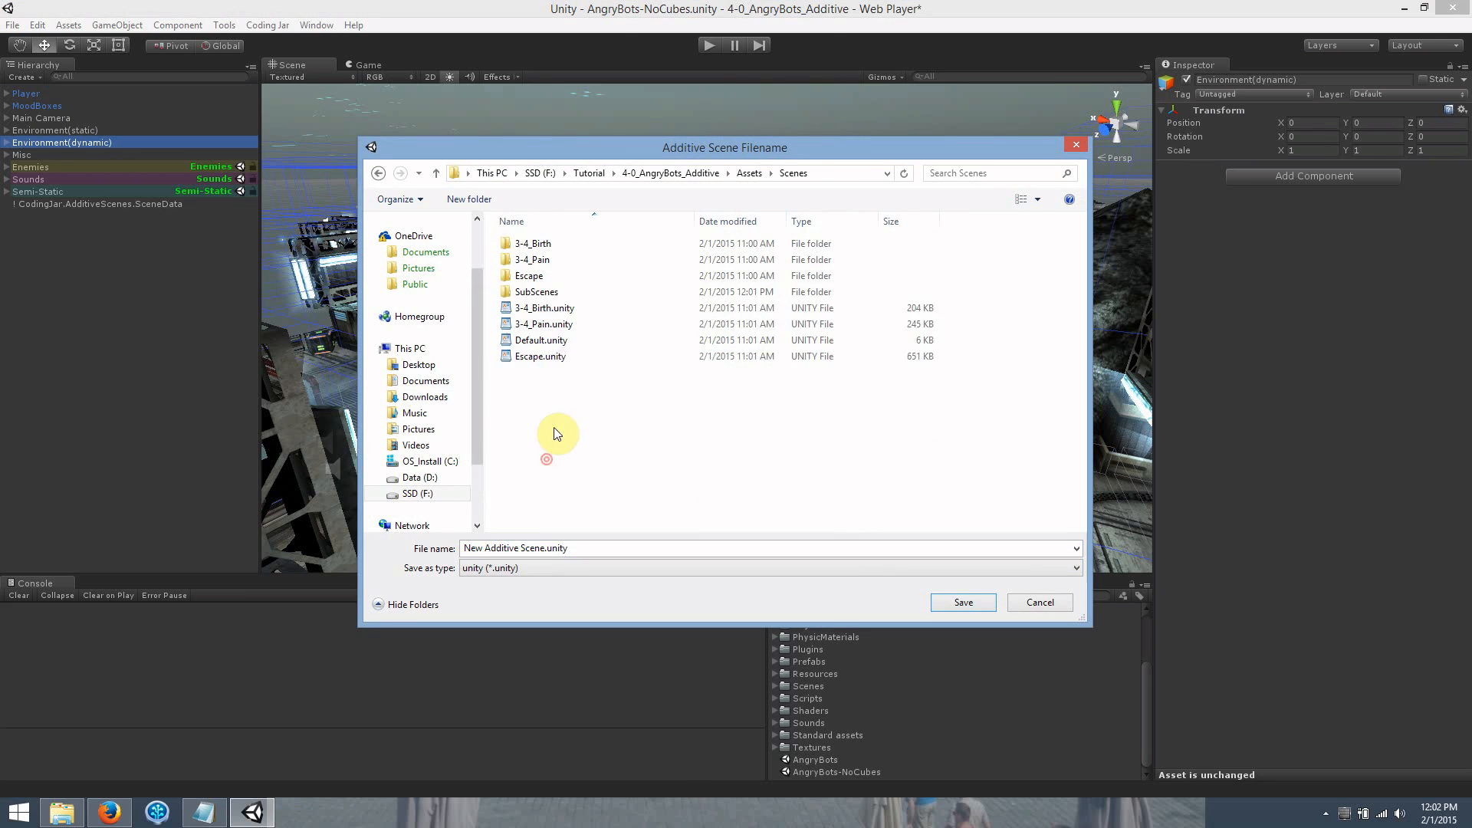
double_click(550, 293)
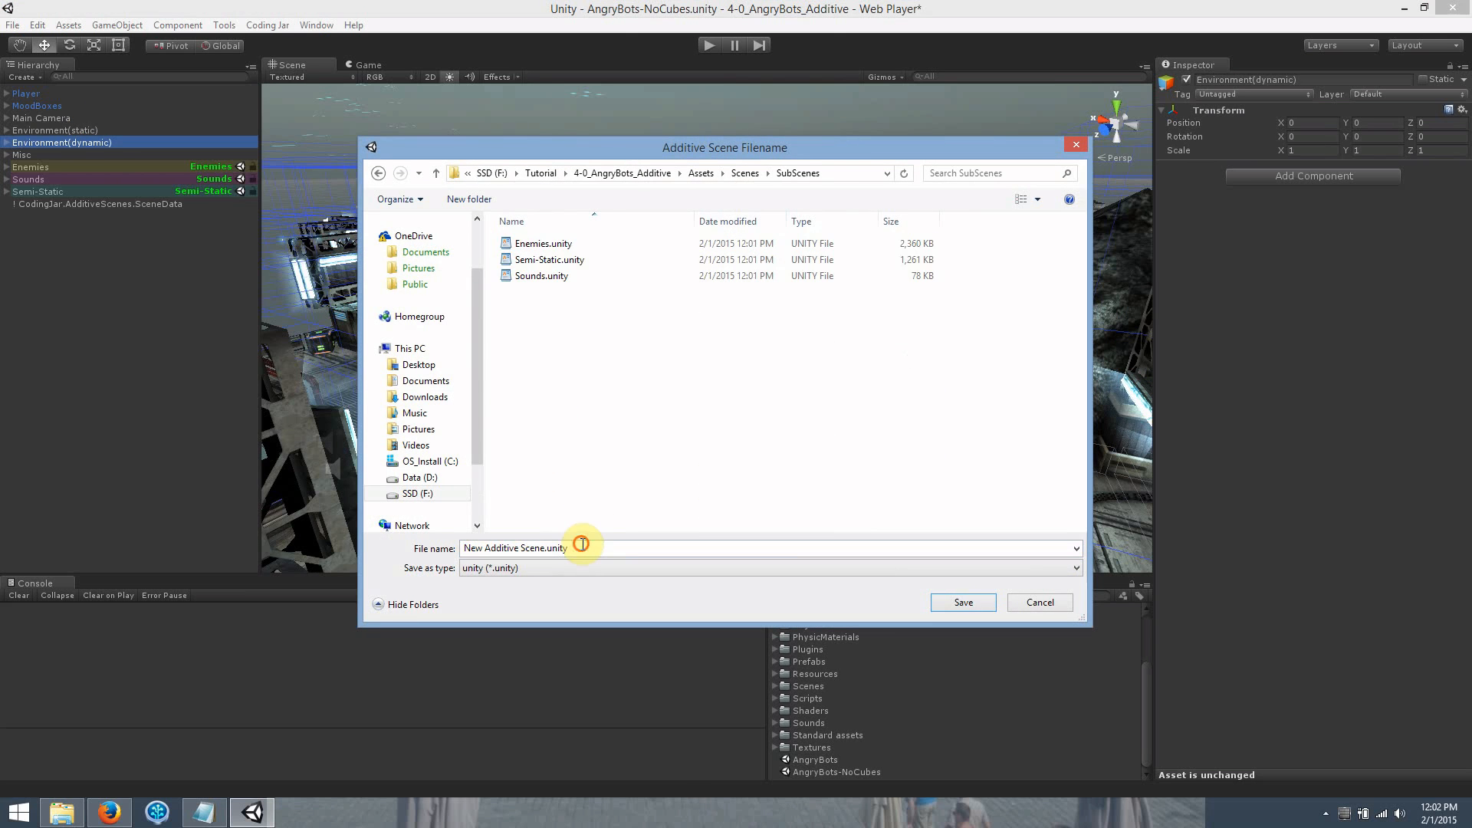
triple_click(582, 547)
text(Dynamic)
key(Return)
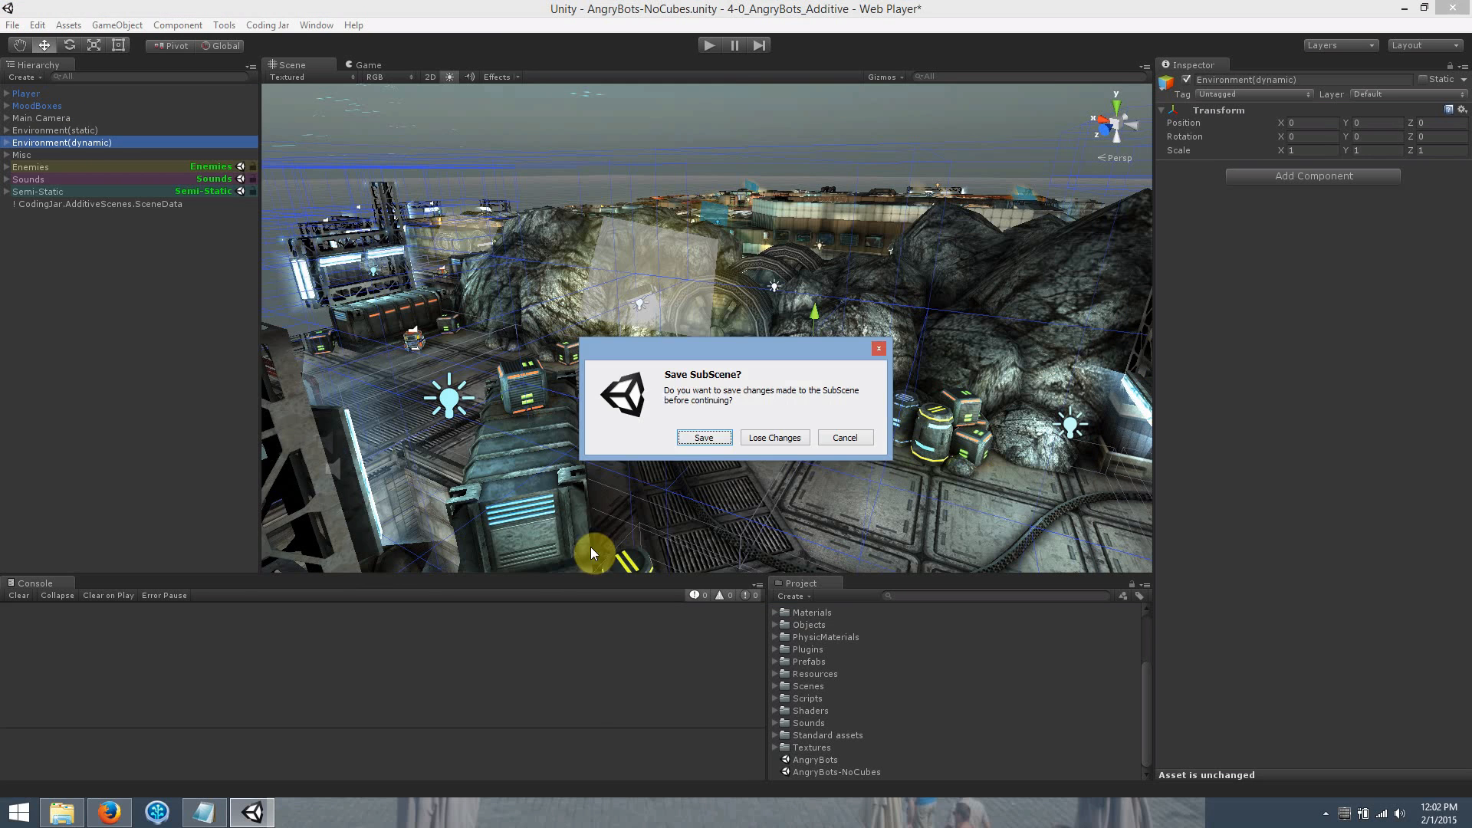
click(700, 440)
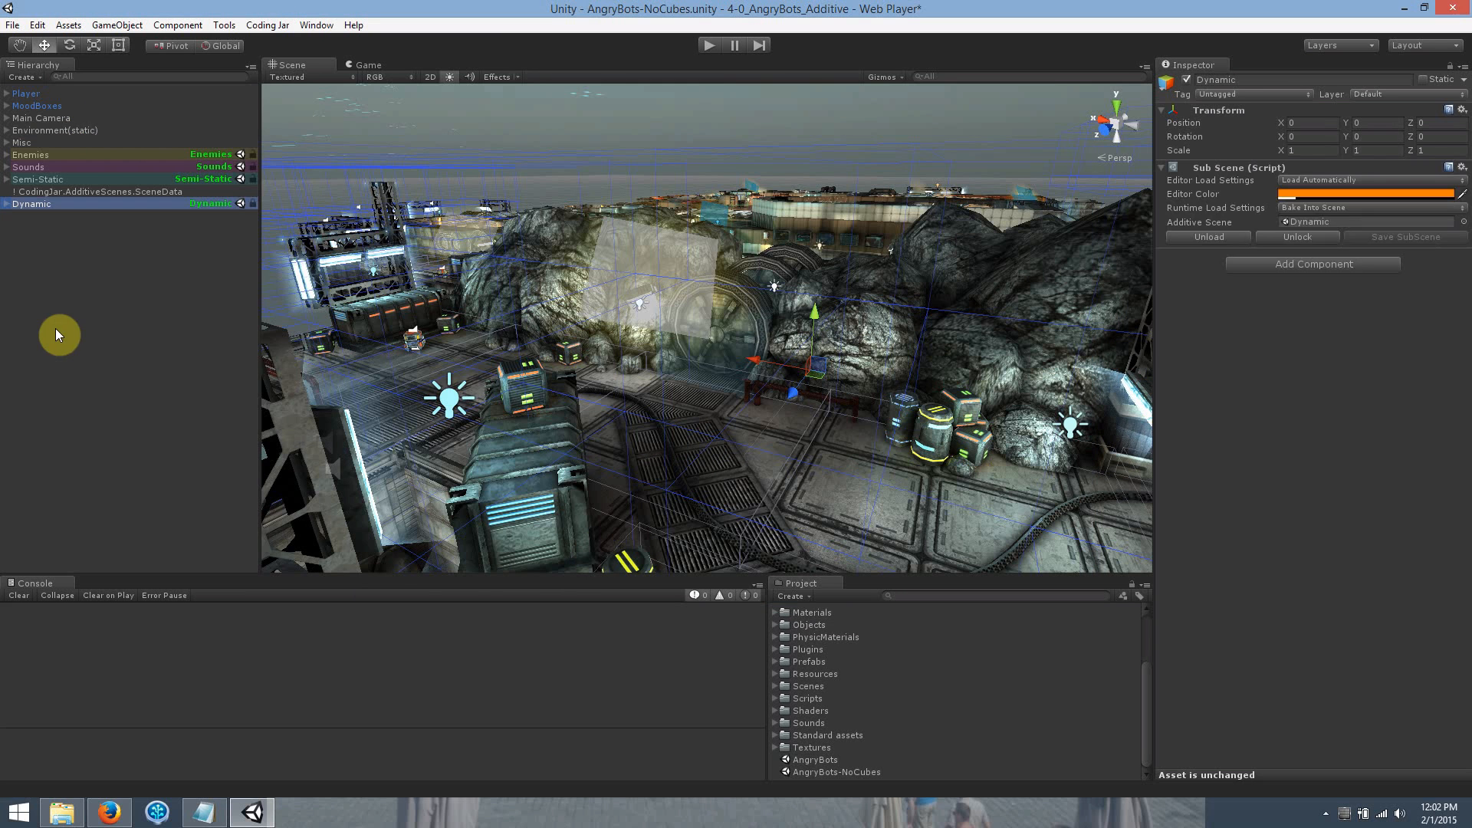
Expand Main Camera in the hierarchy and examine its components and Reflection Fx references.
click(69, 350)
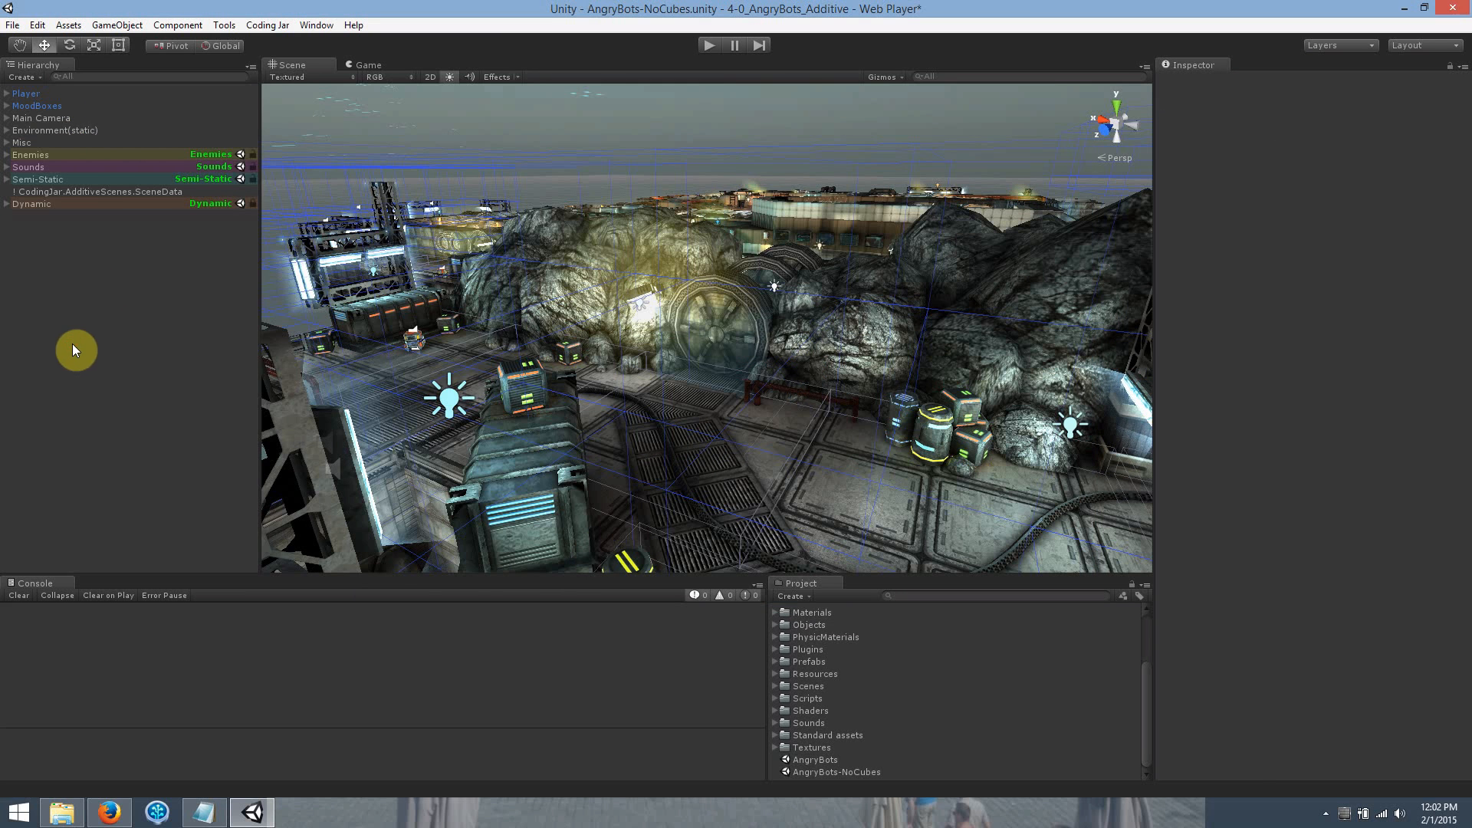
click(7, 130)
click(7, 130)
click(7, 119)
click(80, 121)
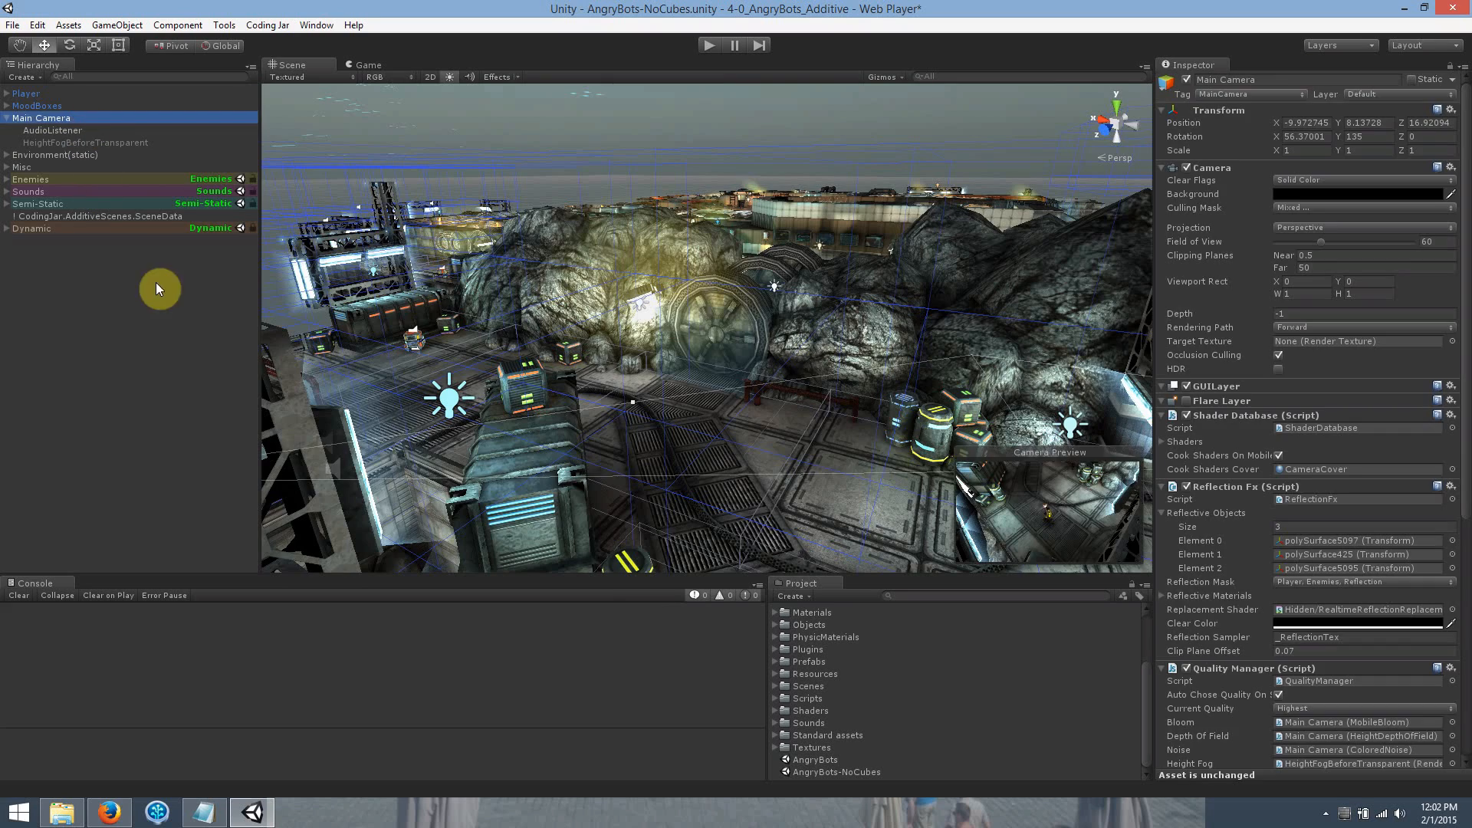
alt+drag(553, 302, 658, 301)
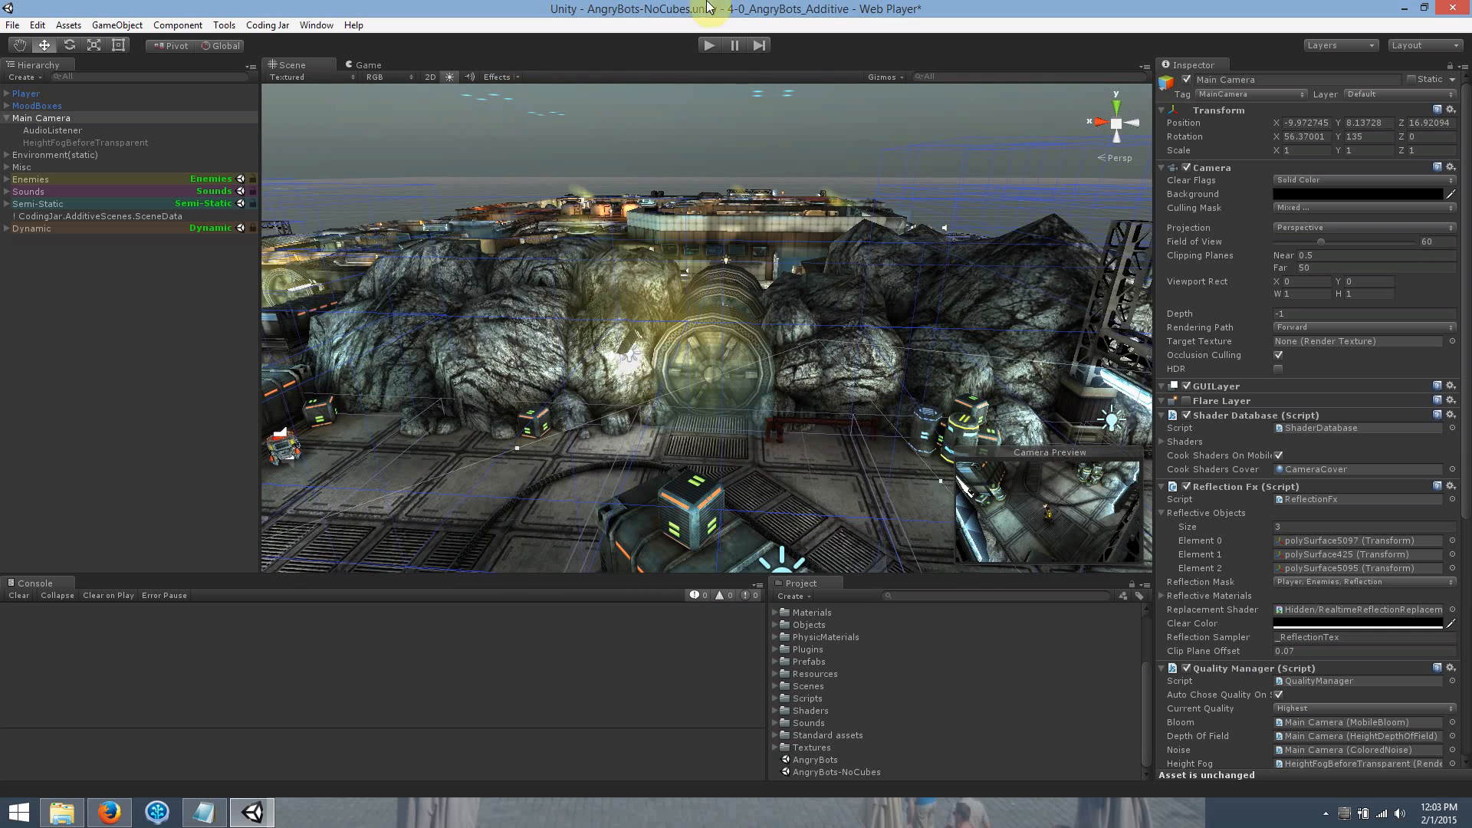
Examine the LayOut objects inside Environment(static) and compare them with Main Camera's settings.
click(7, 179)
click(7, 179)
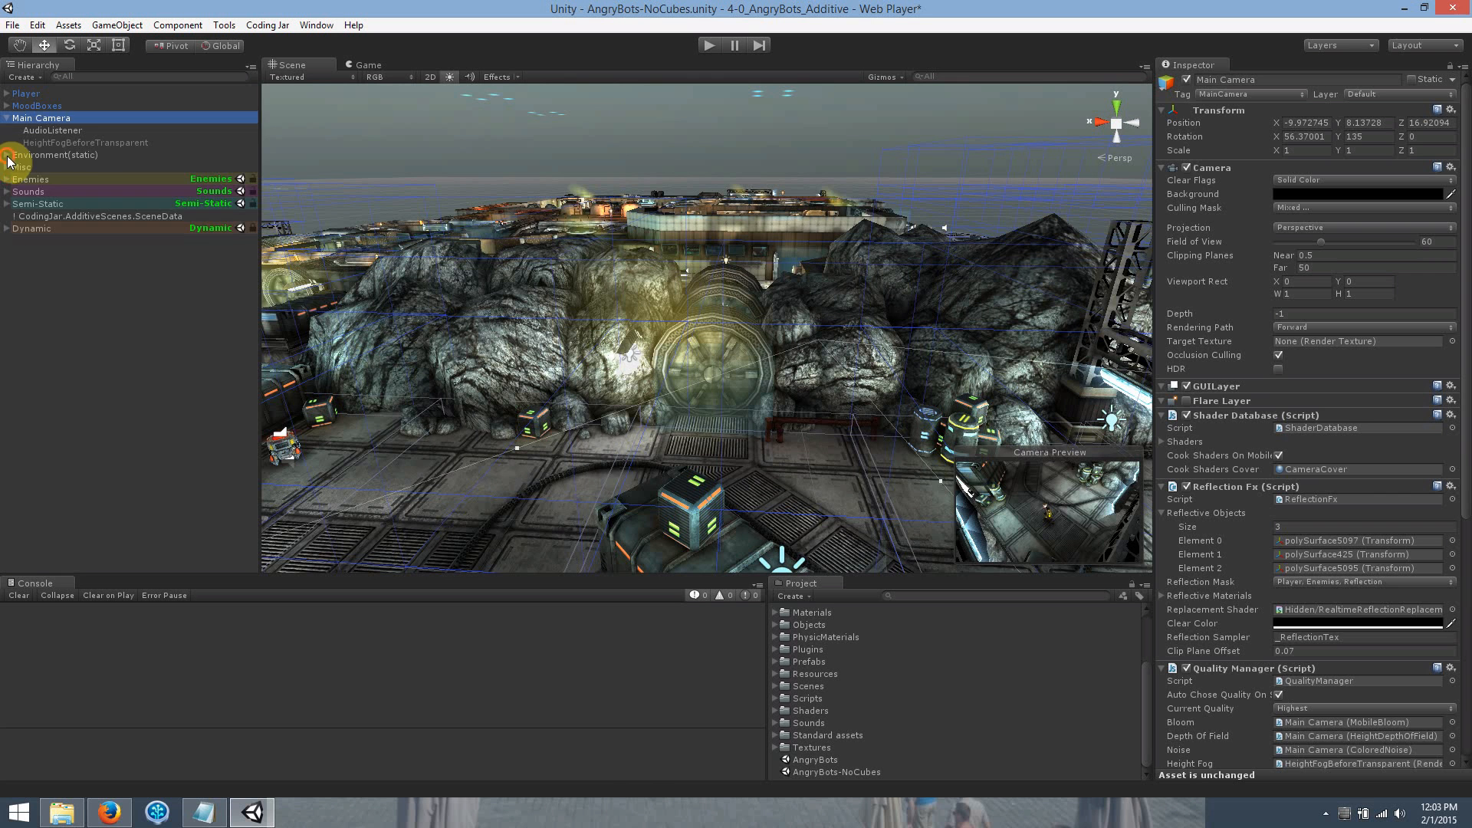
click(7, 156)
click(63, 202)
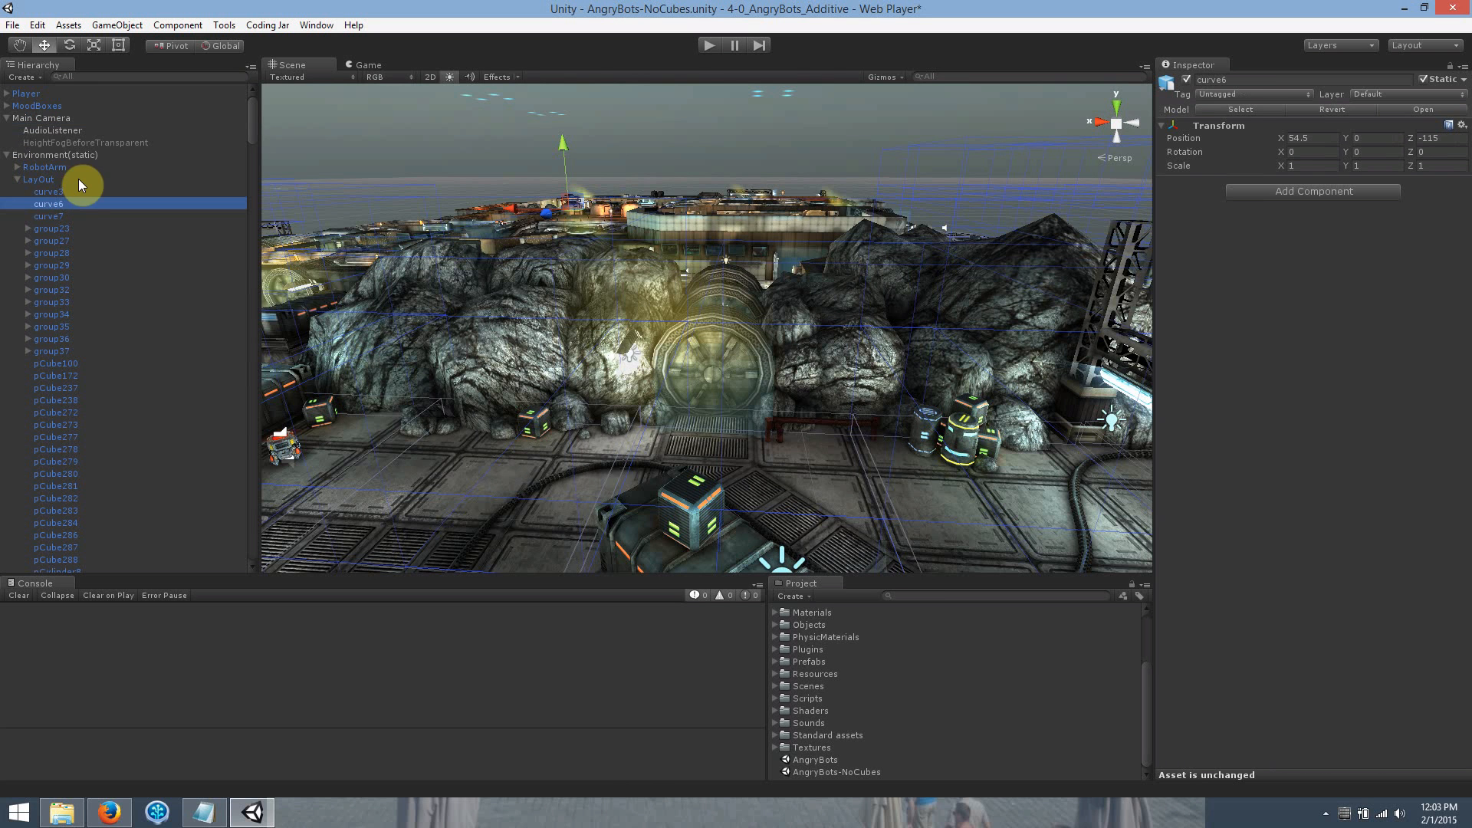
click(54, 122)
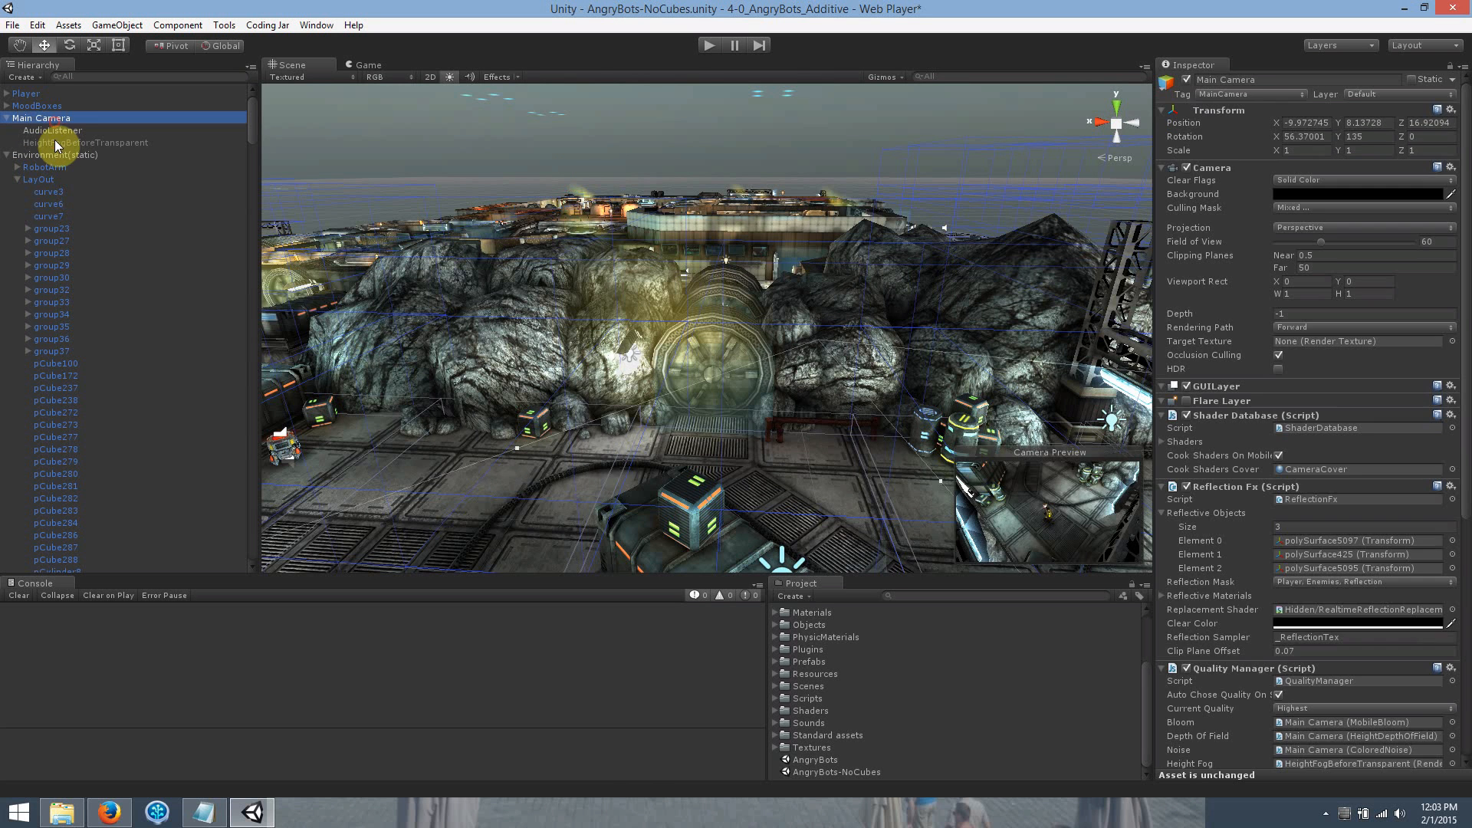
click(17, 179)
click(7, 155)
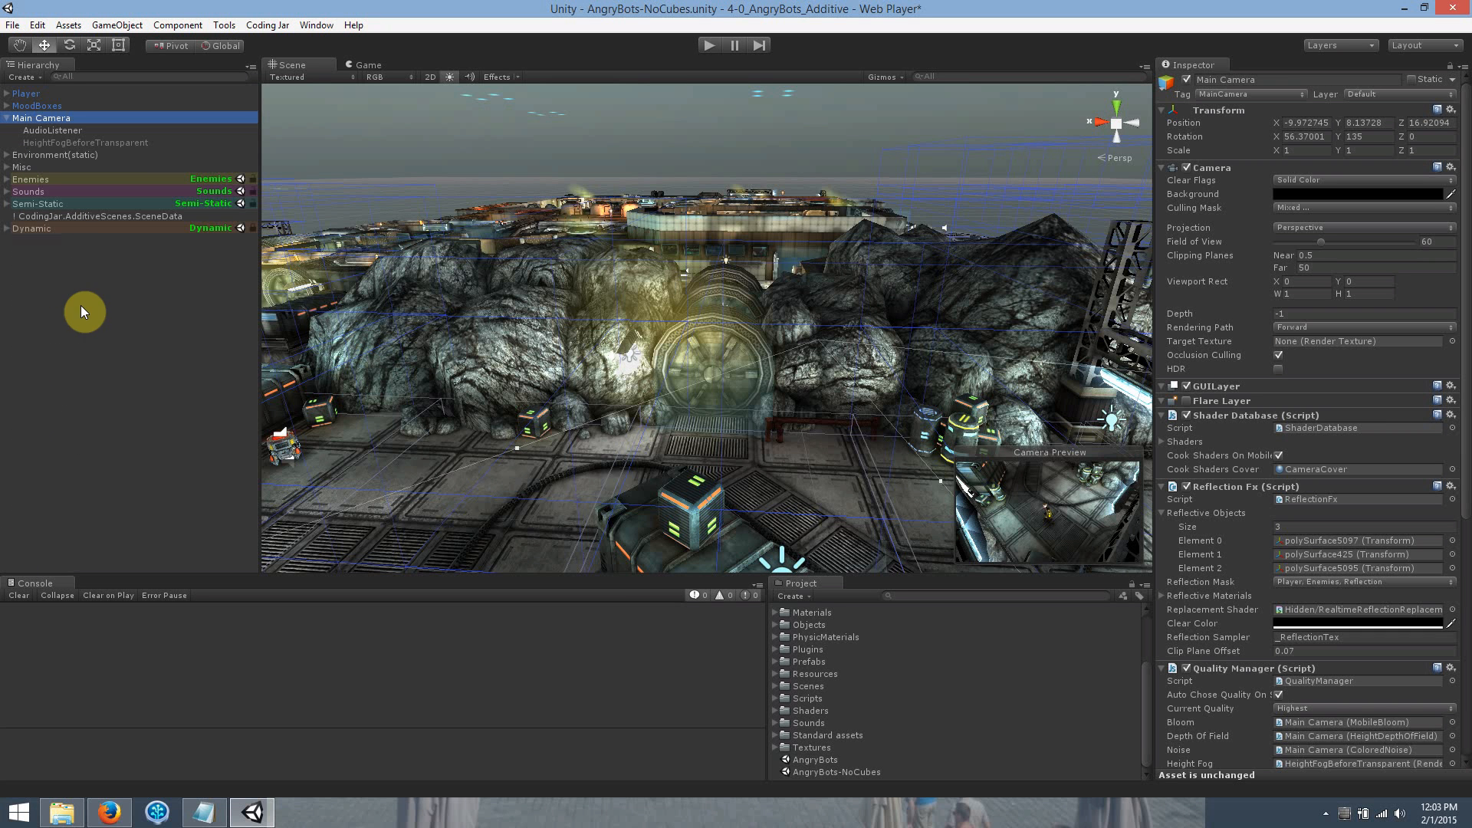
Examine the objects nested inside the Enemies sub scene, leaving it collapsed.
click(7, 180)
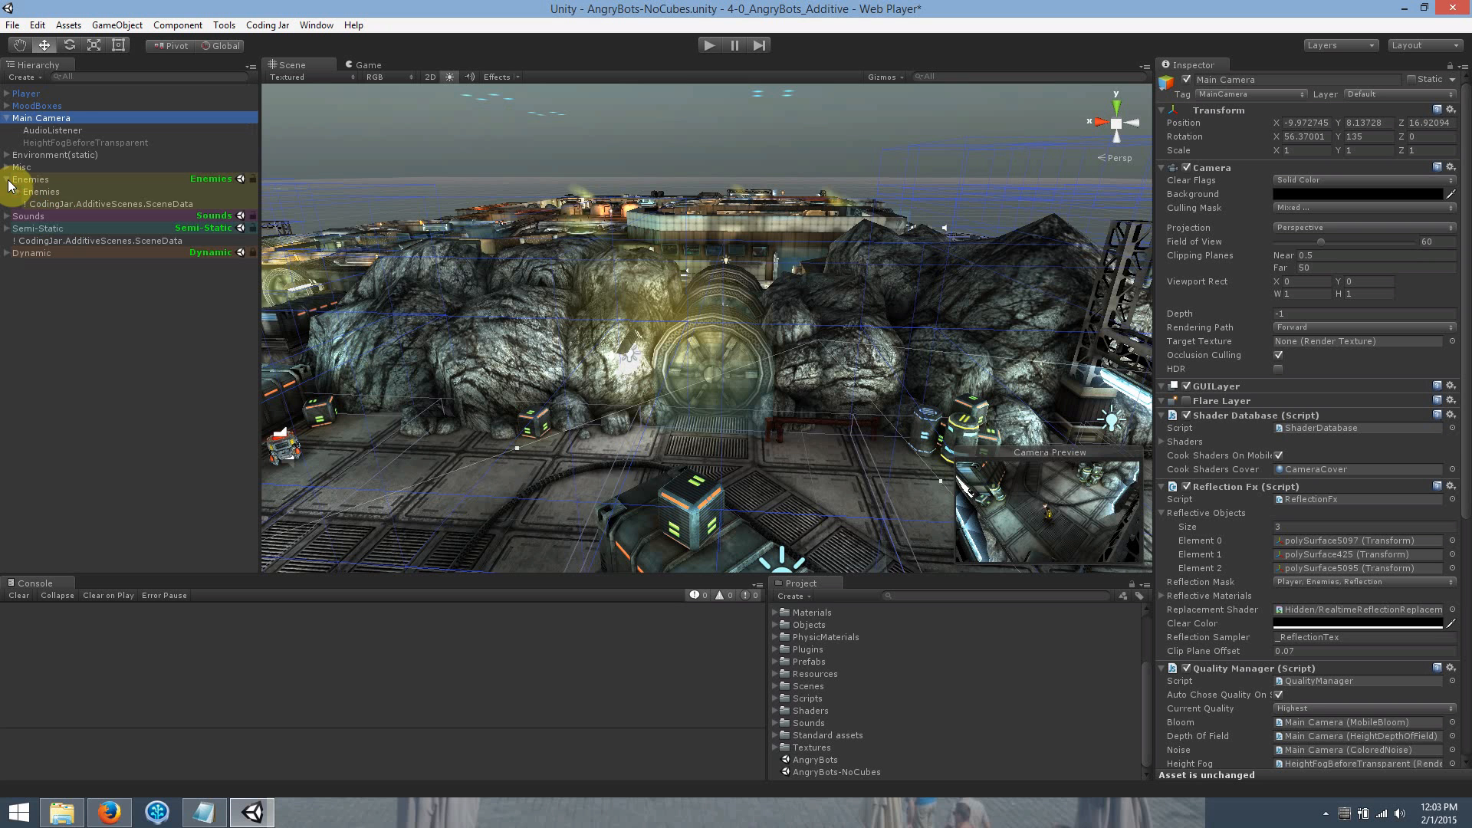
click(8, 180)
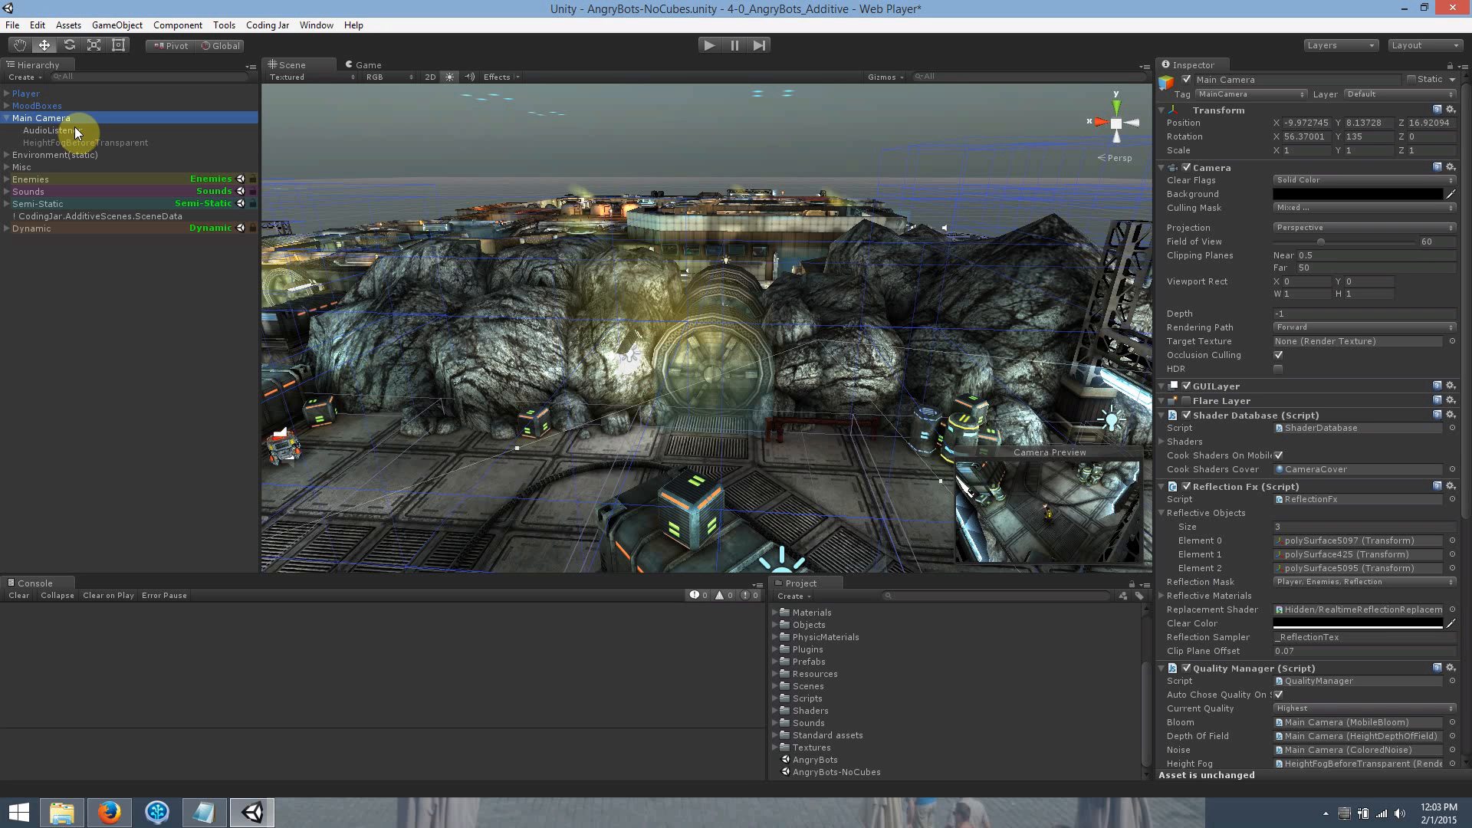
click(7, 180)
click(15, 191)
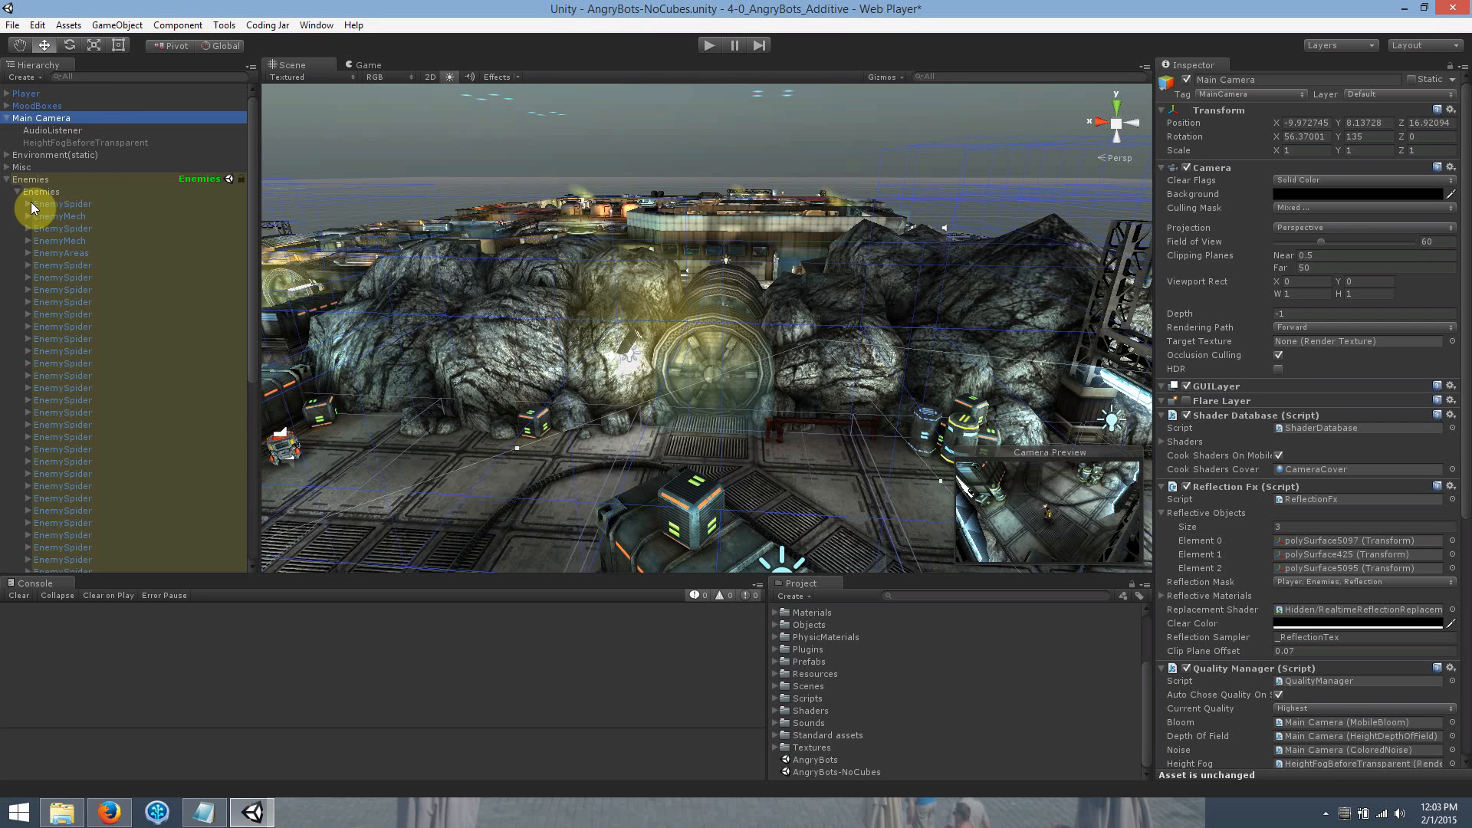
click(7, 179)
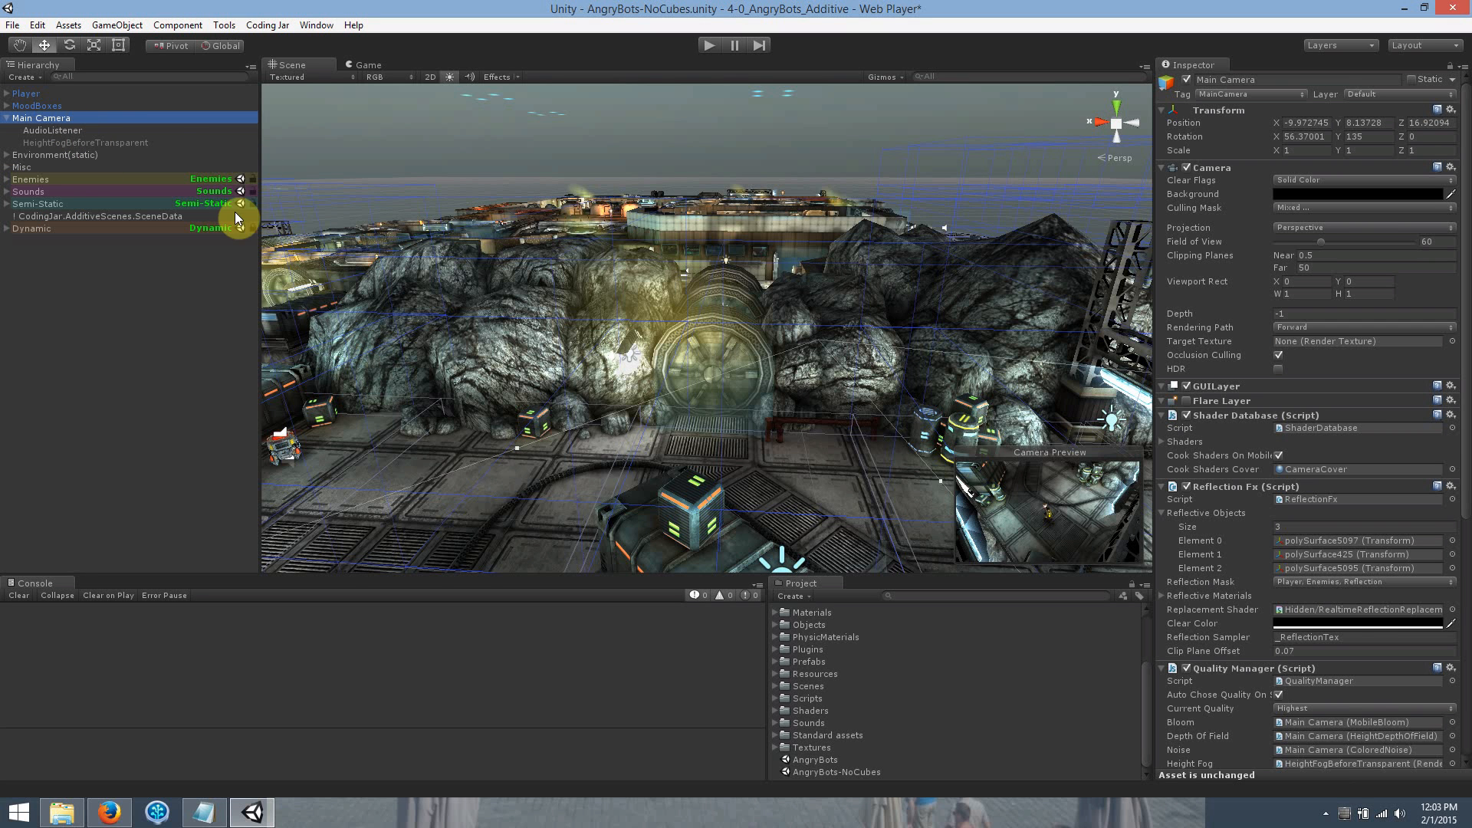
Locate the three Reflective Objects referenced by Main Camera's Reflection Fx script within Environment(static), then collapse the group.
click(1296, 541)
click(1301, 554)
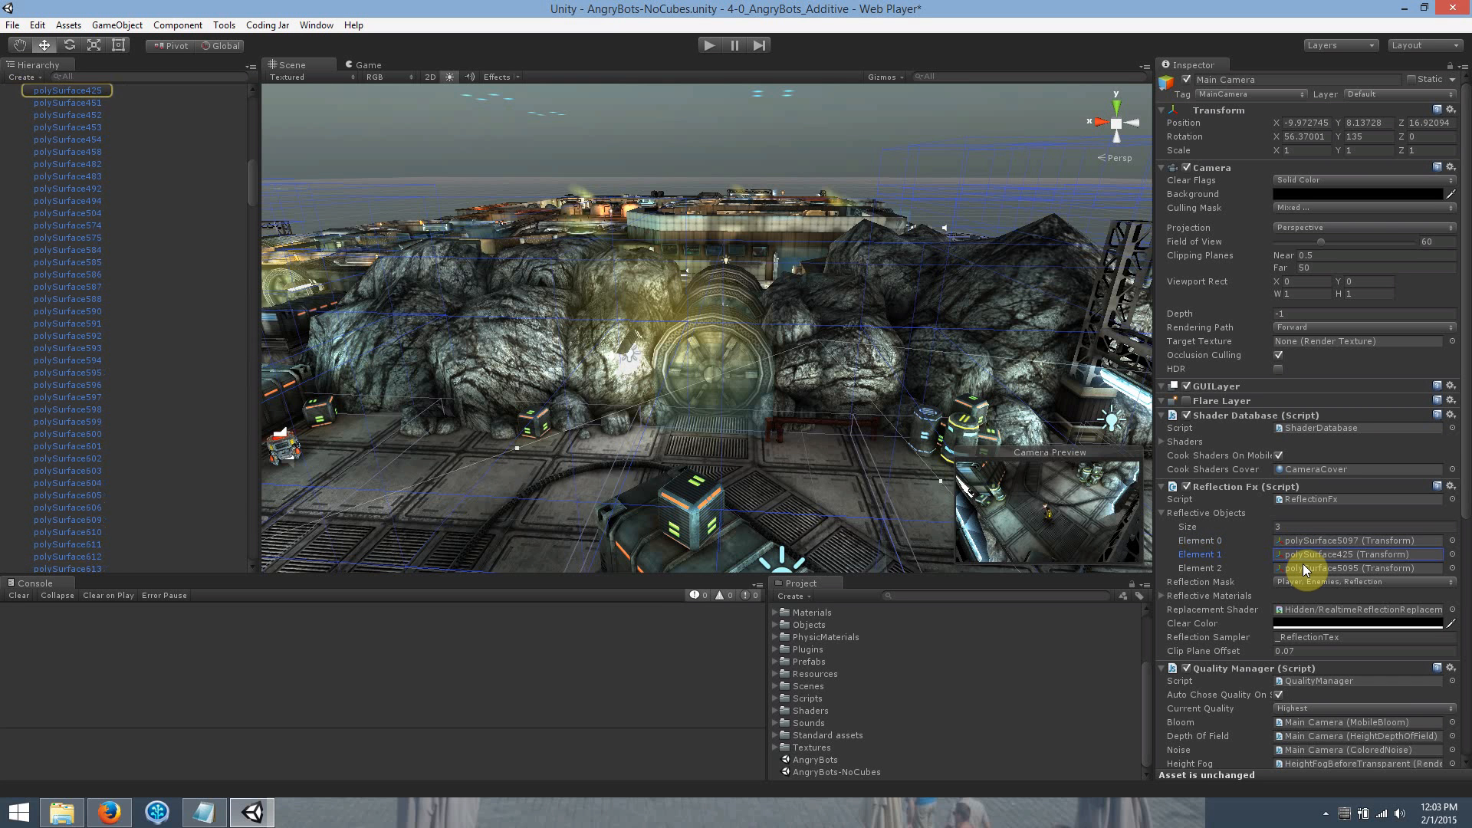
click(1304, 566)
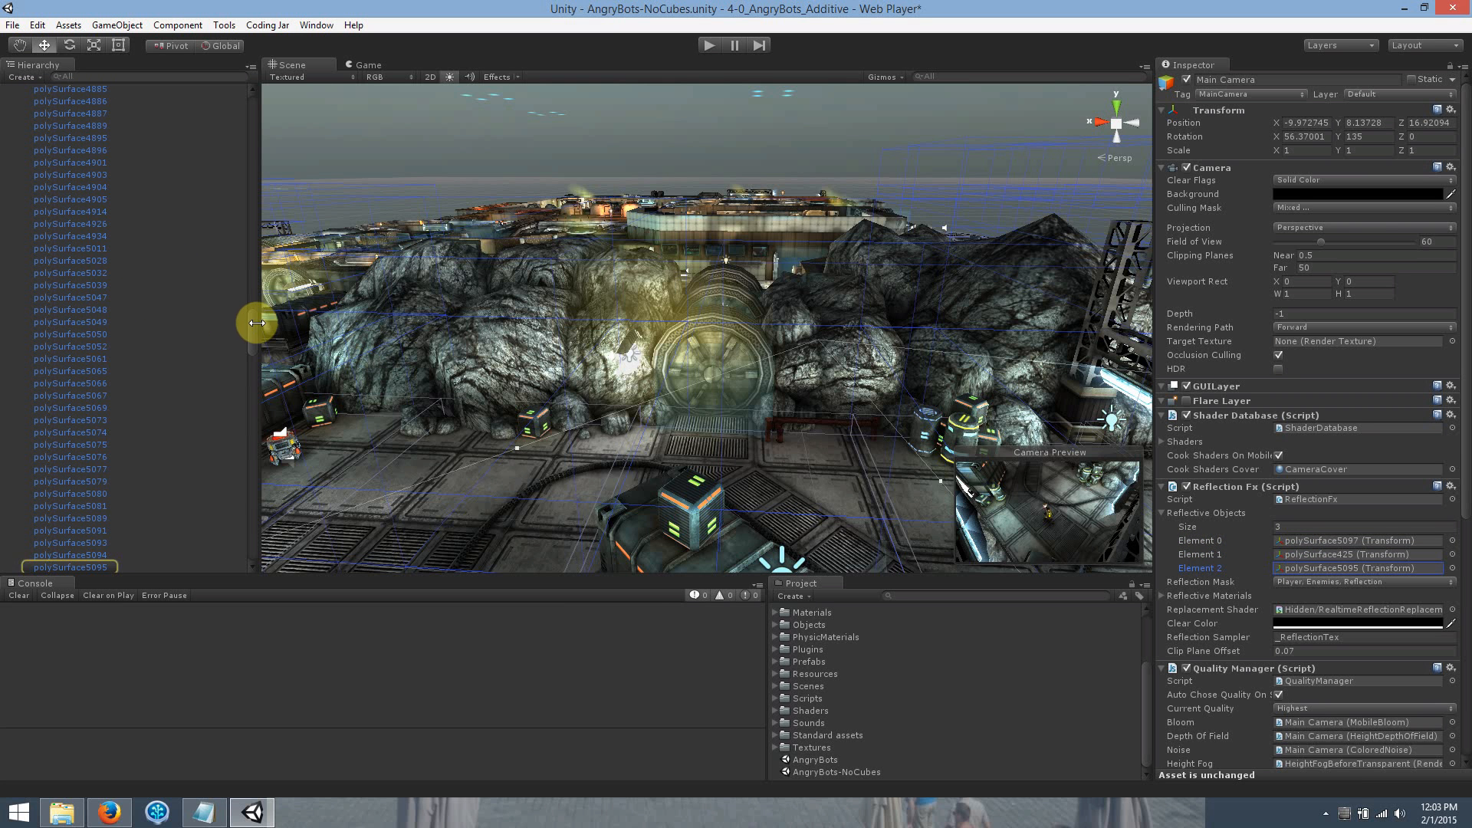
drag(253, 319, 254, 94)
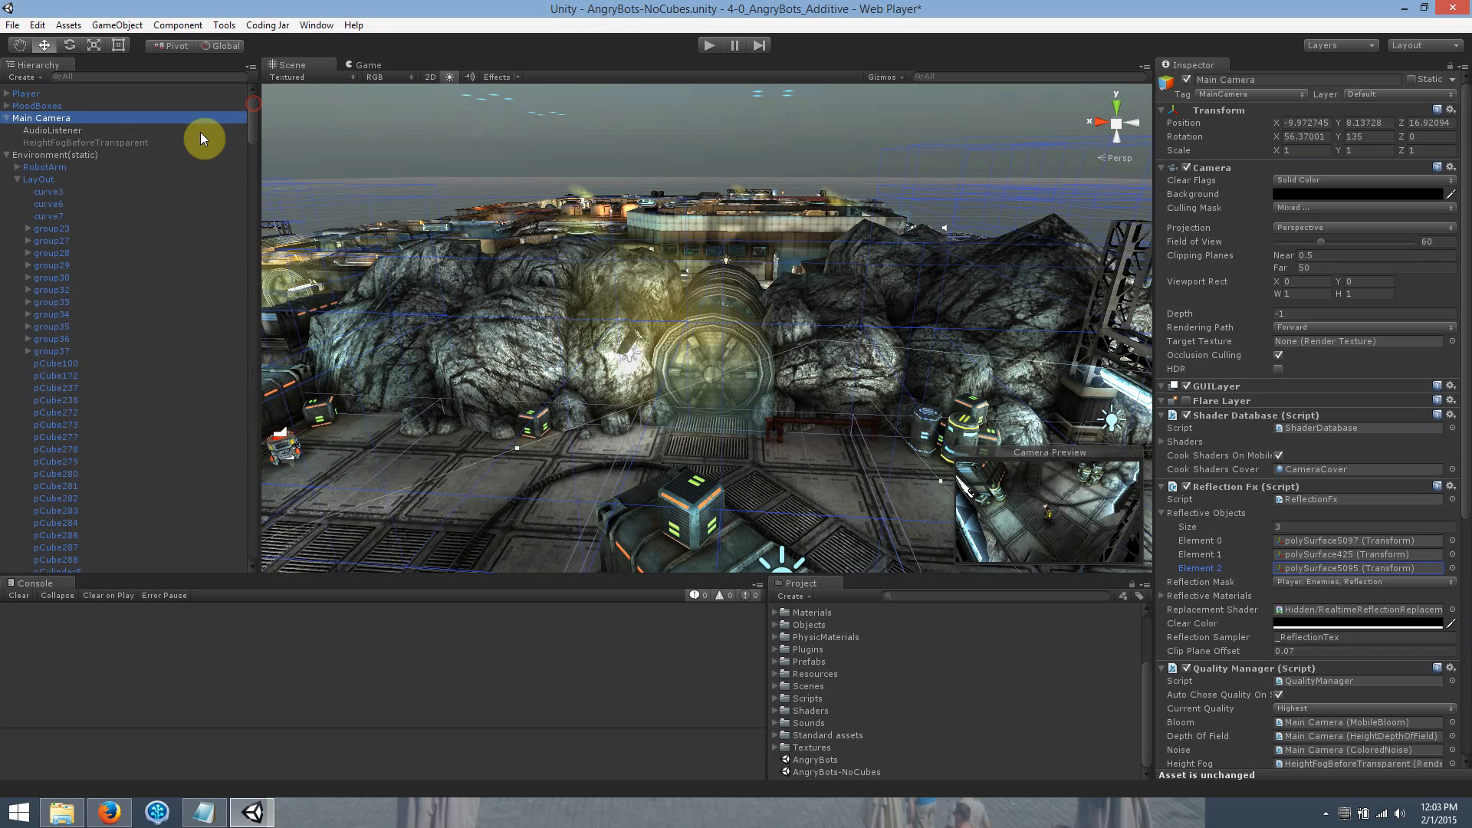
click(15, 182)
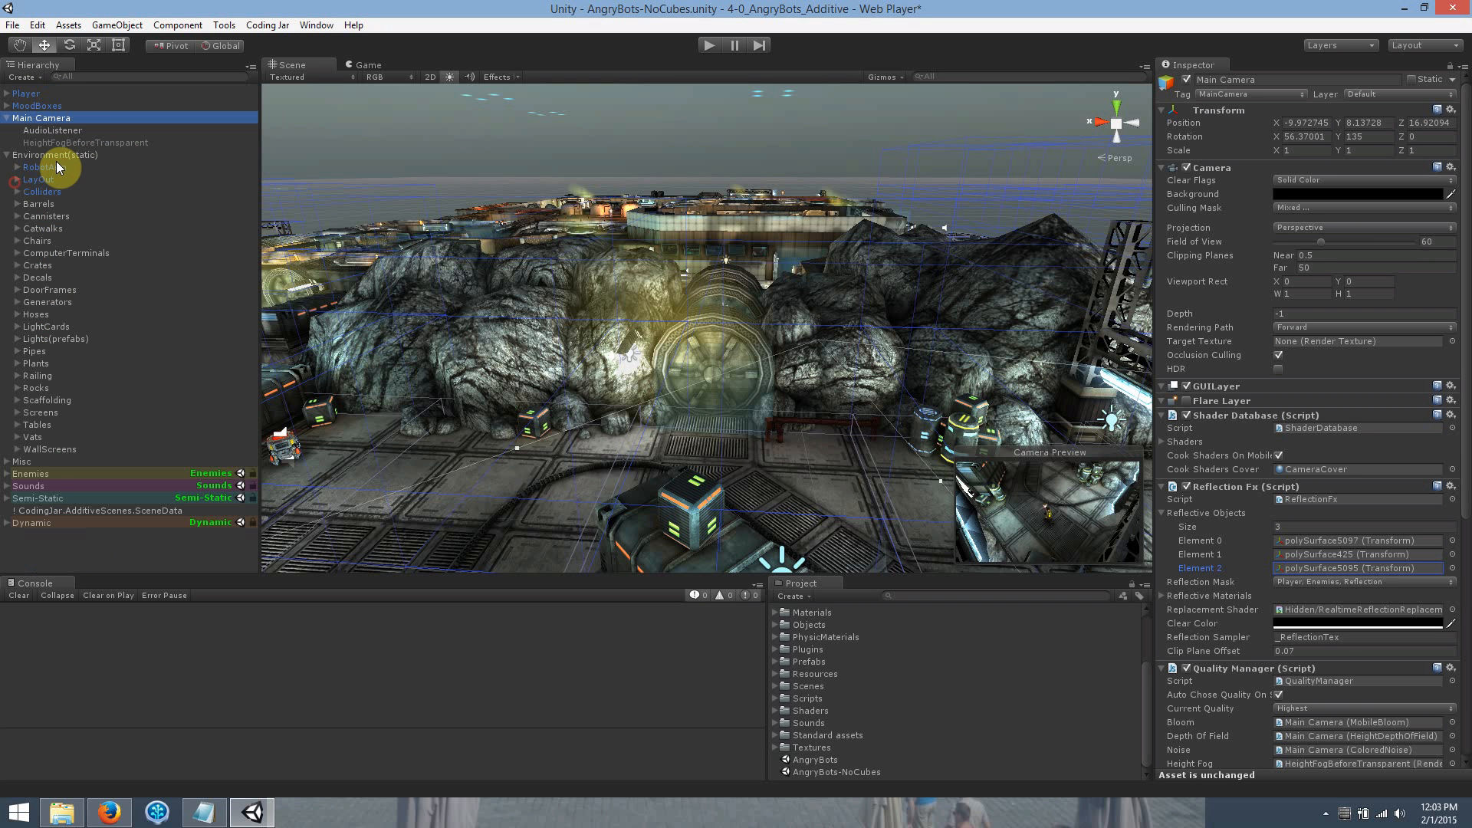
click(6, 154)
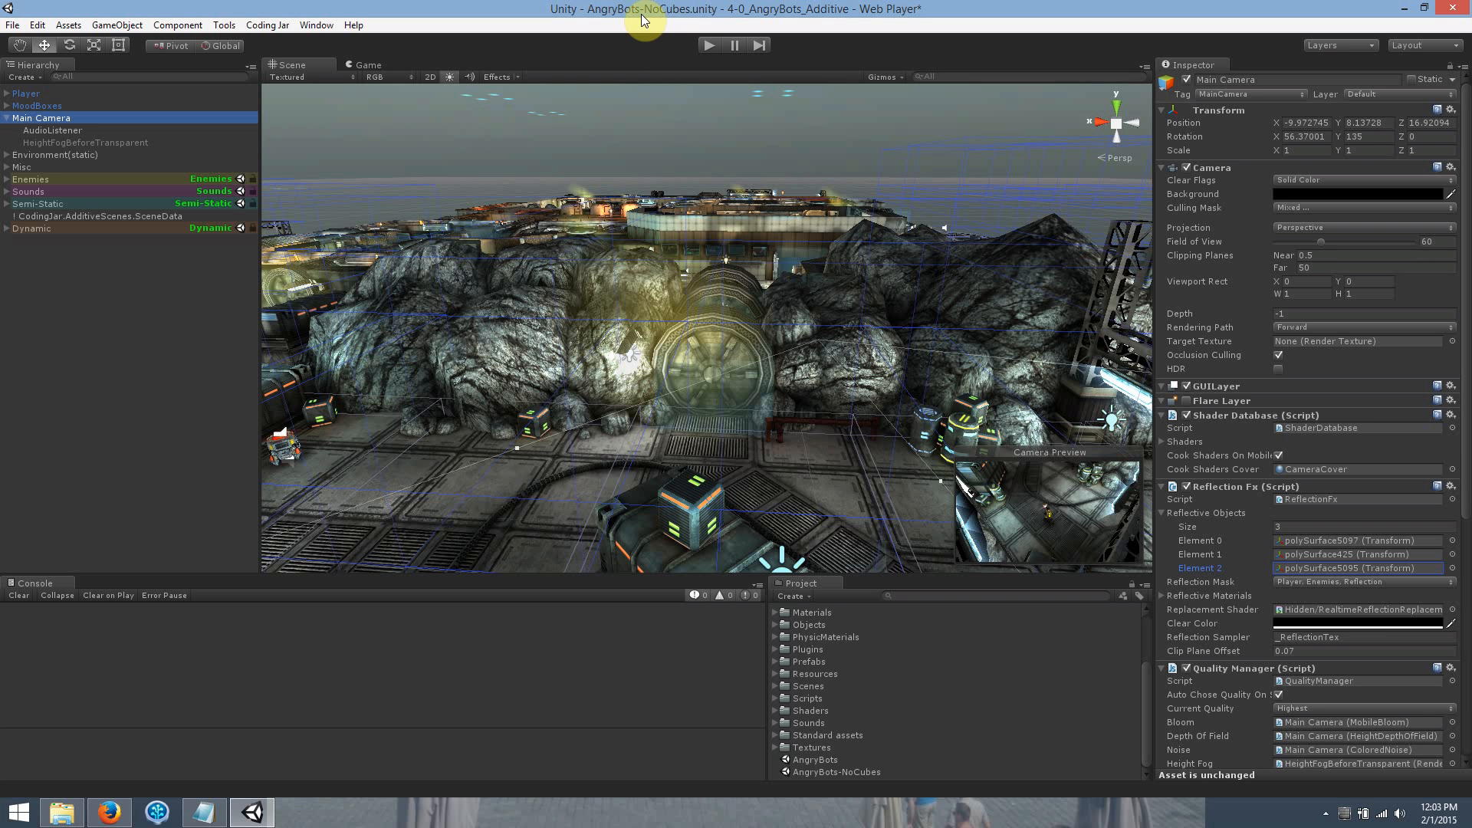
Move Environment(static) into a new additive sub scene saved as Static in Scenes/SubScenes, saving subscene changes and unlocking all referenced sub scenes.
click(71, 153)
click(116, 24)
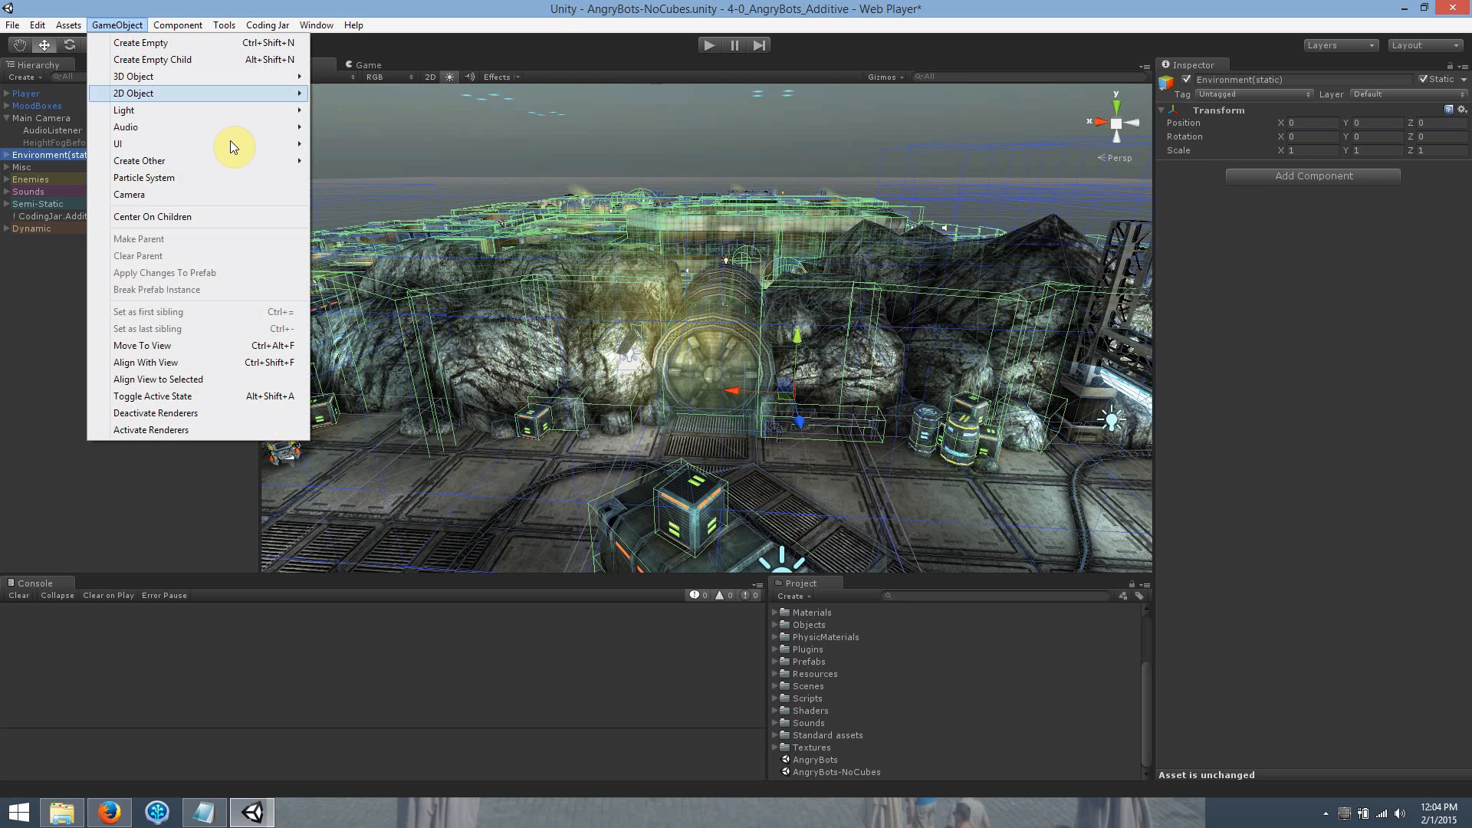
mouse_move(224, 160)
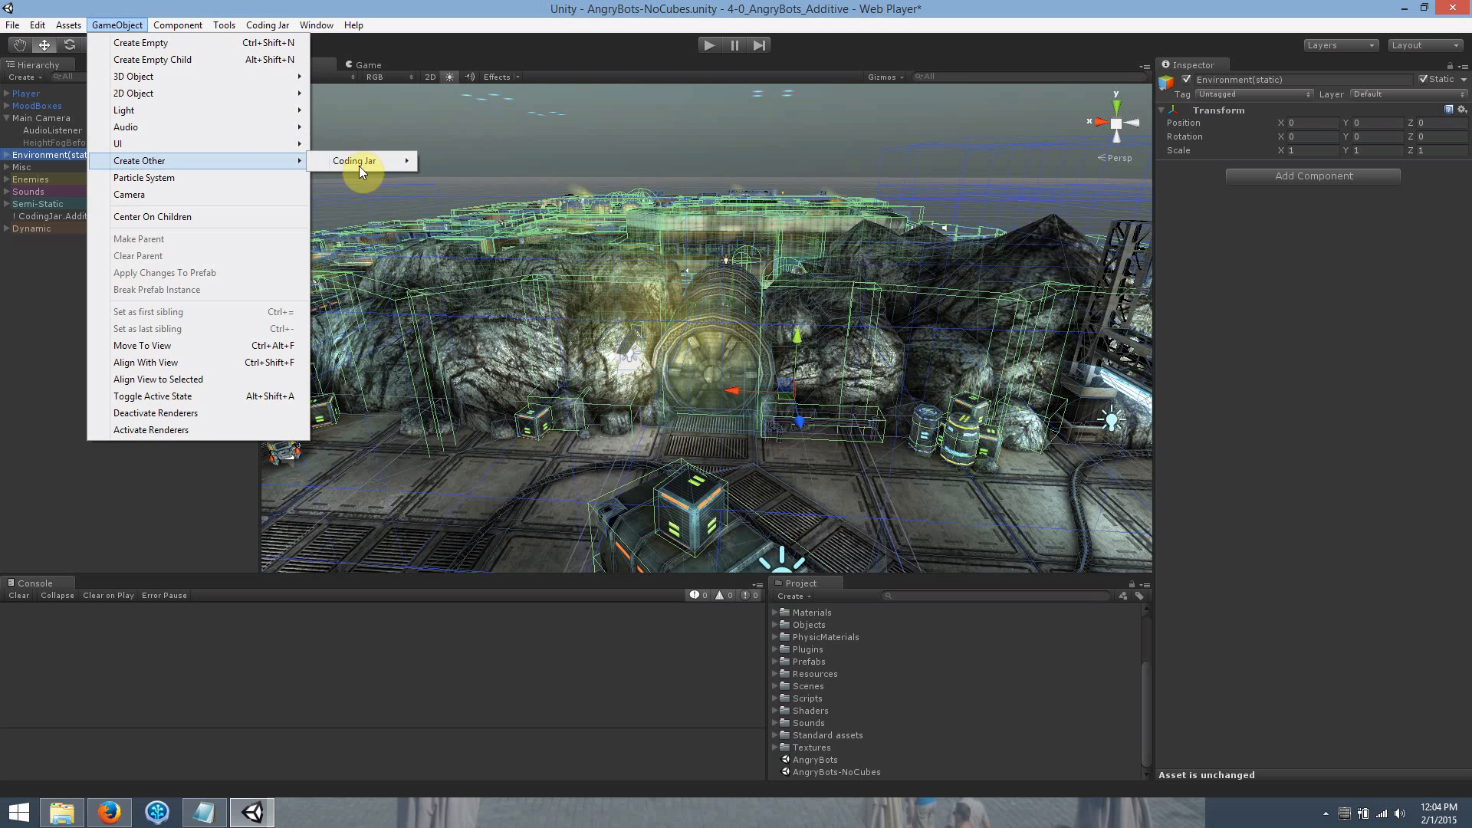
mouse_move(360, 162)
click(546, 164)
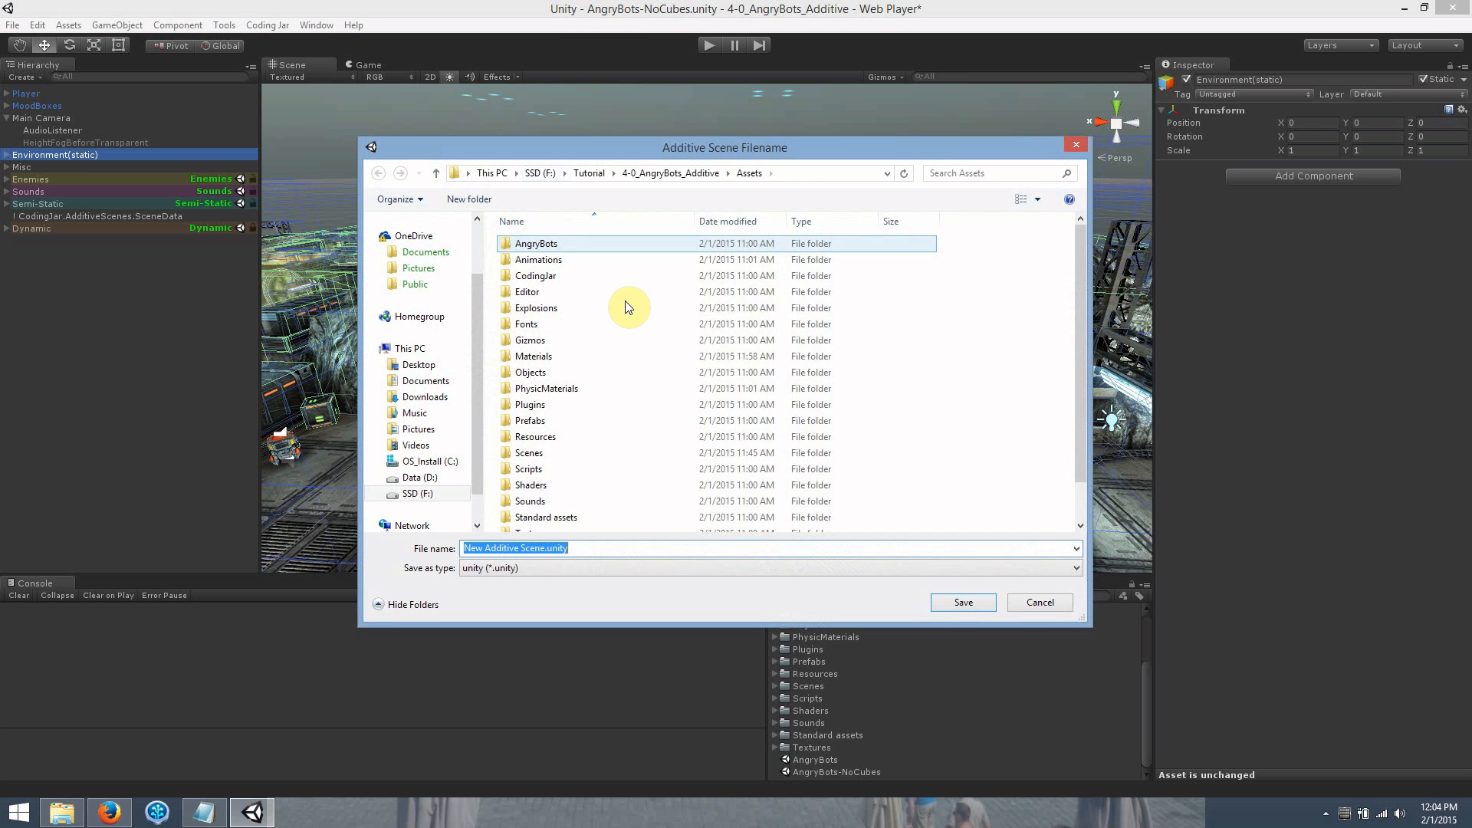
double_click(553, 455)
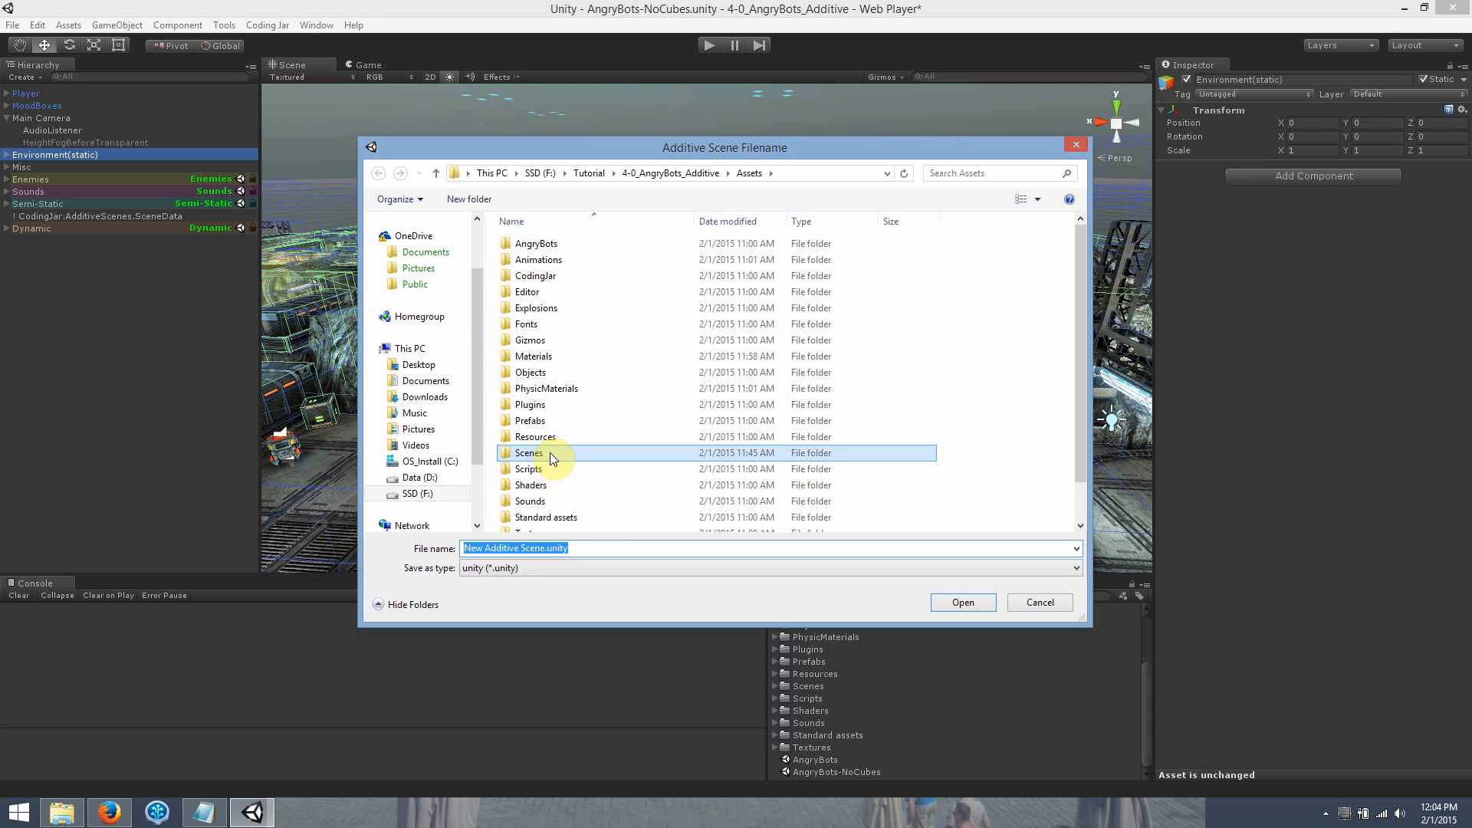
double_click(562, 290)
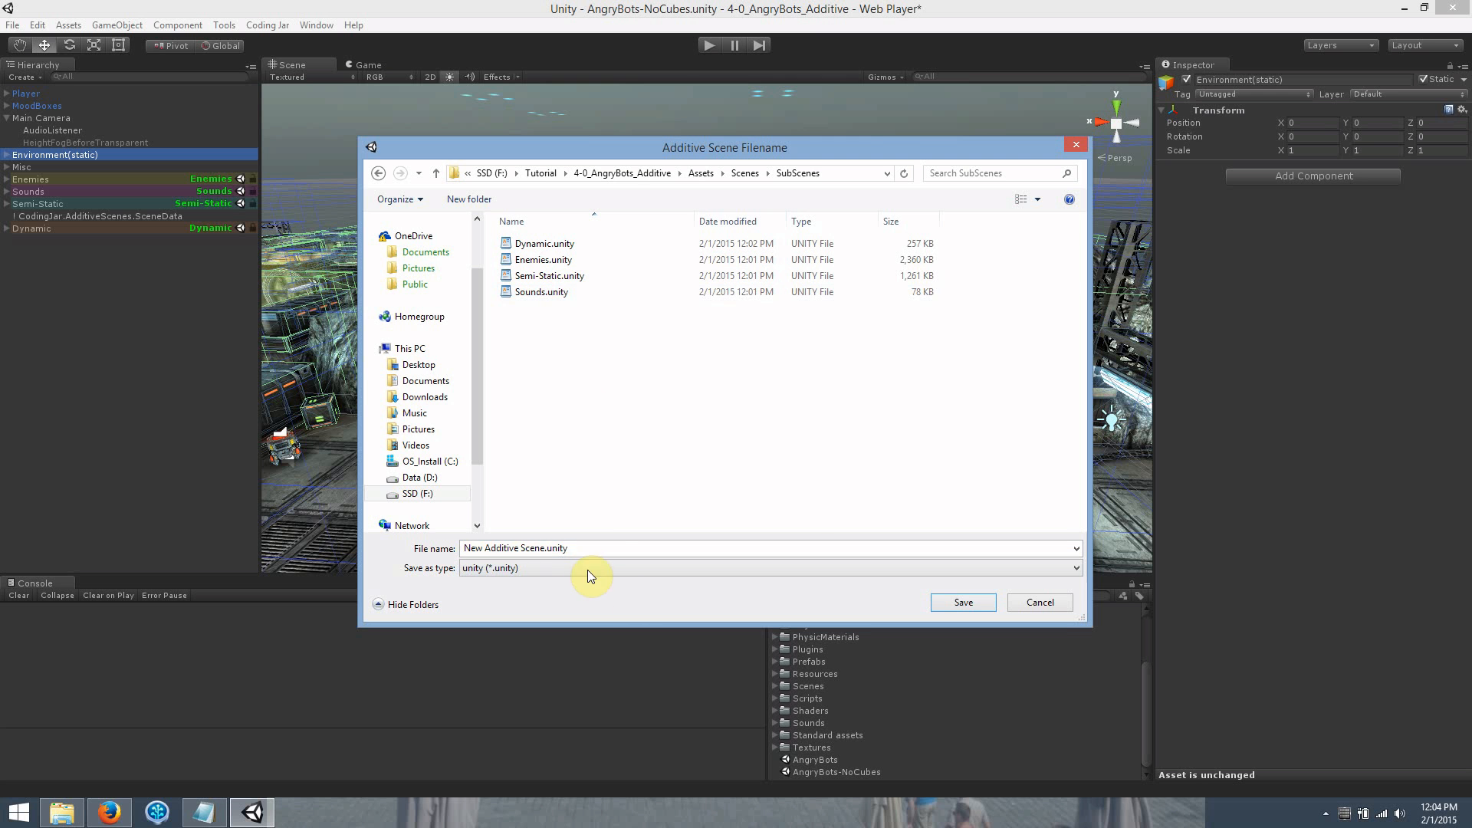
click(601, 549)
text(Static)
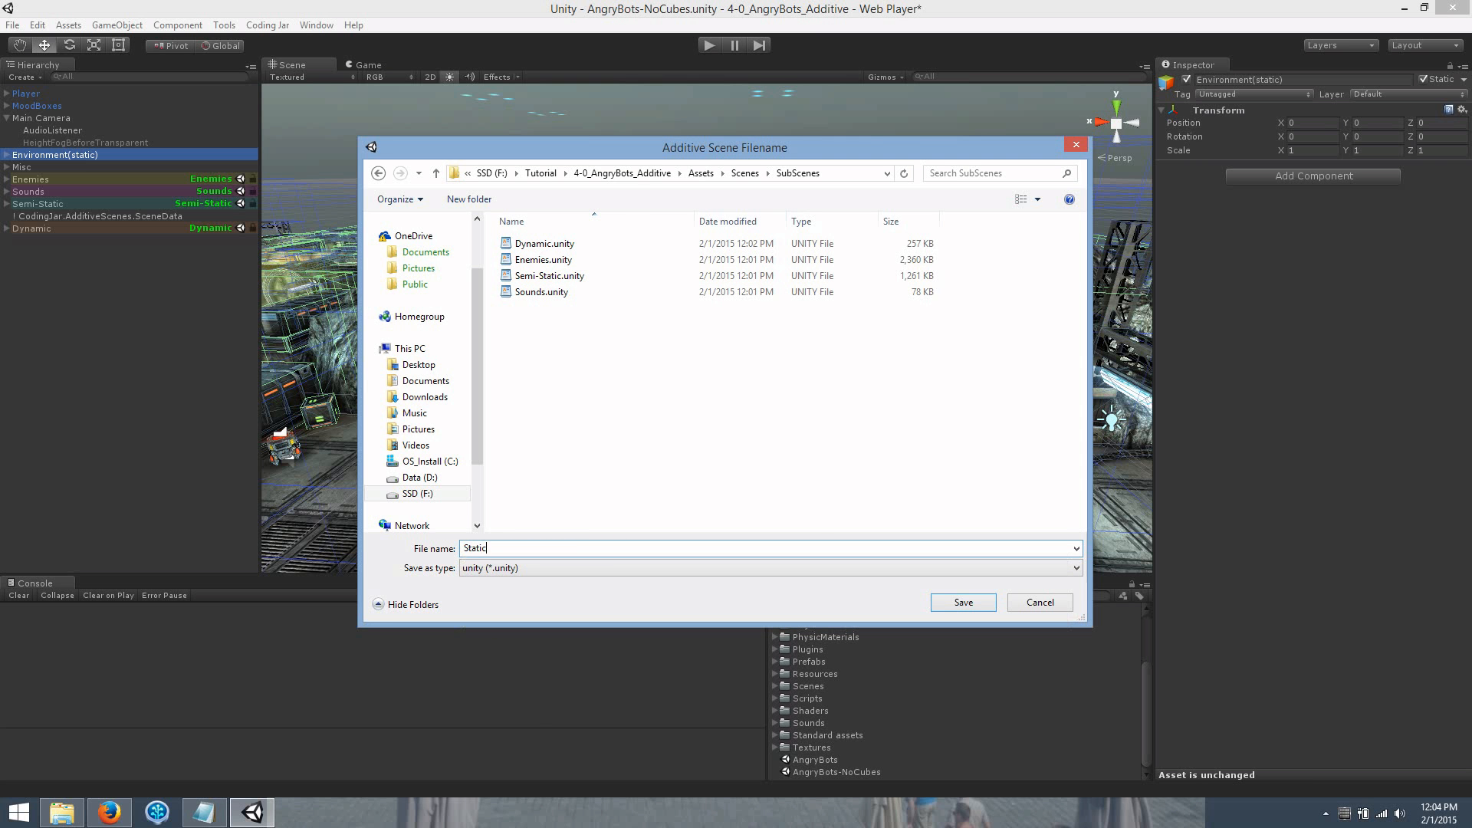
key(Return)
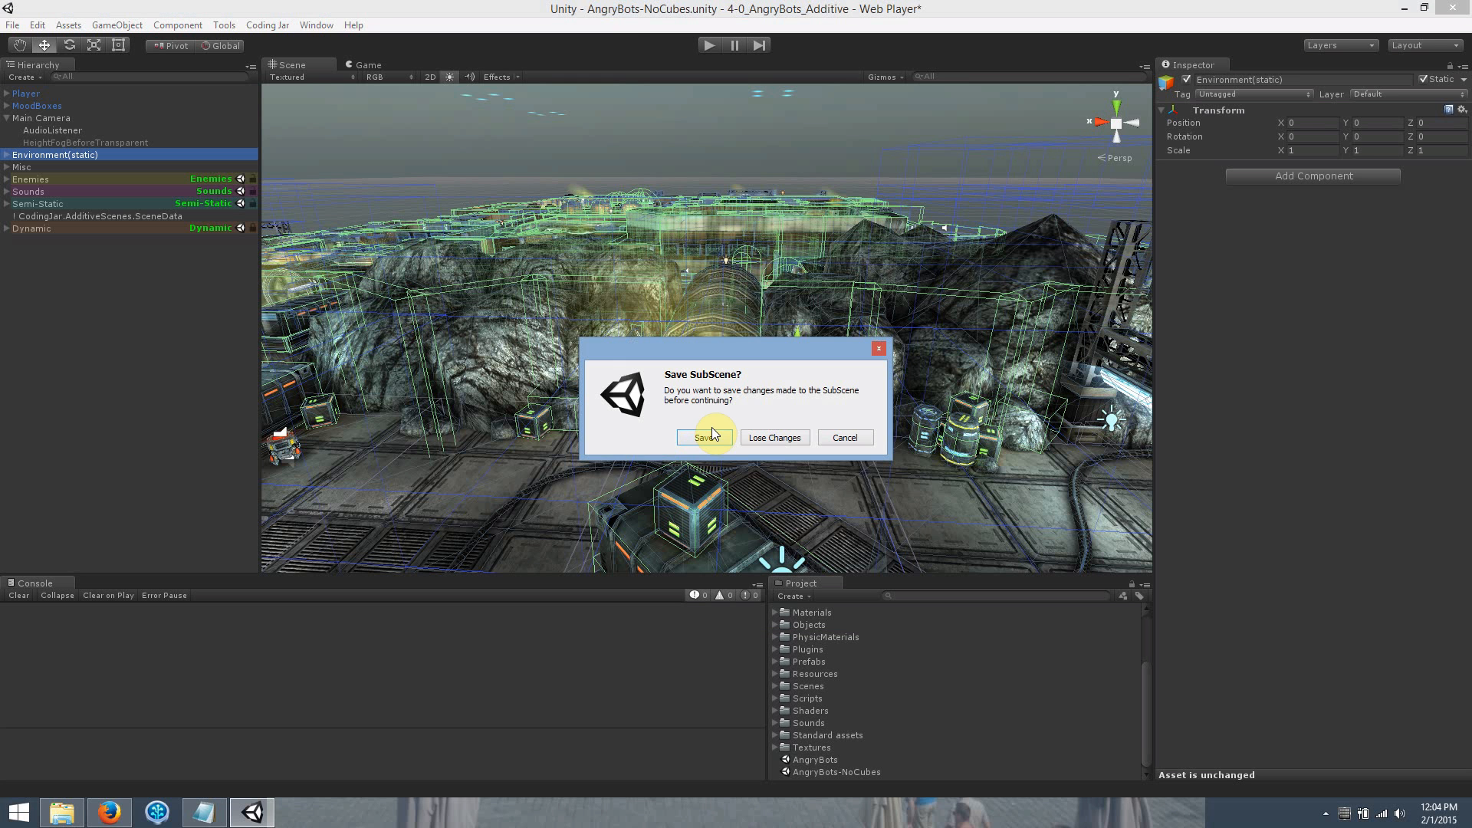
click(705, 437)
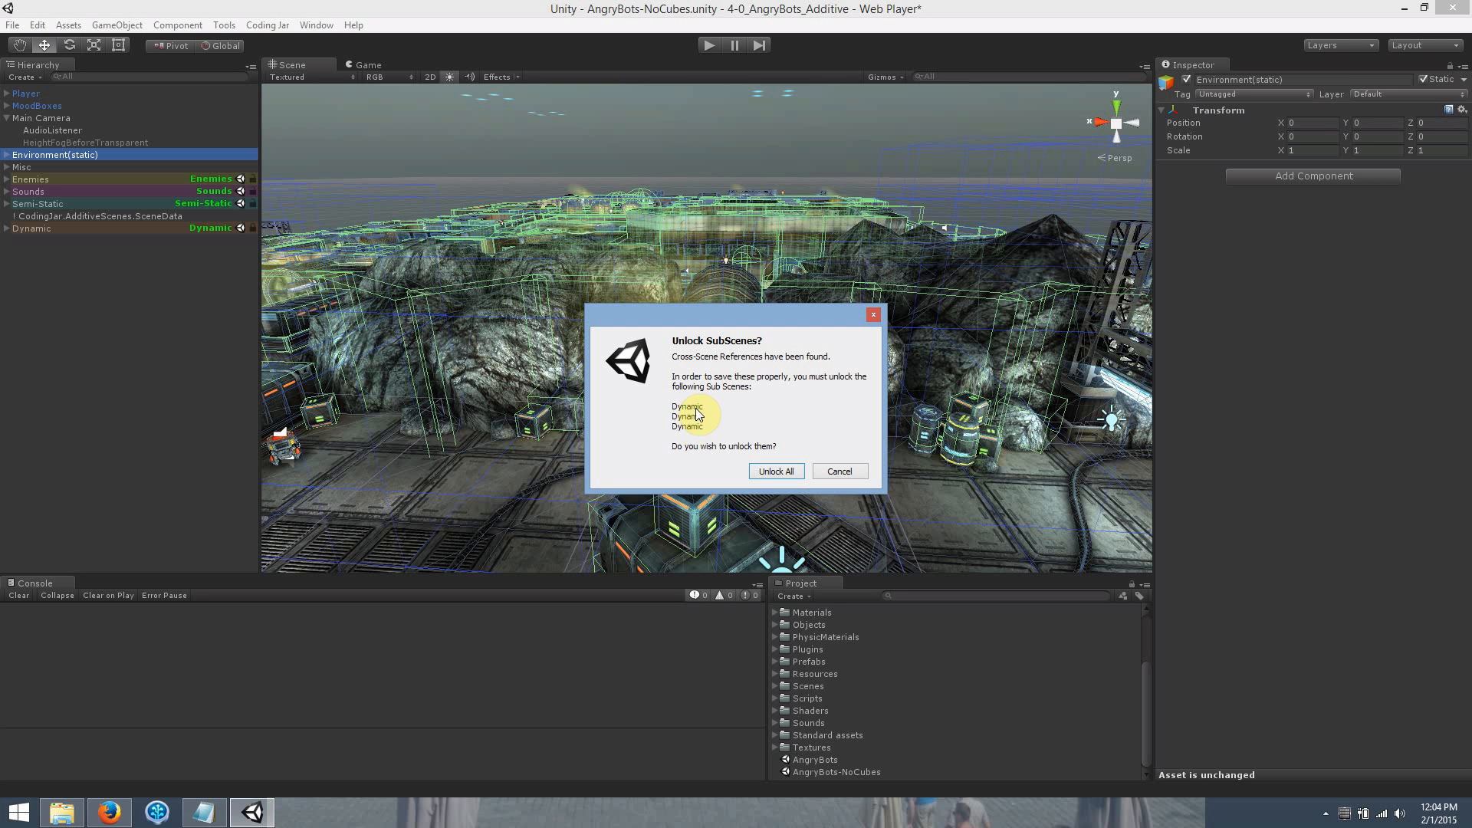
click(776, 471)
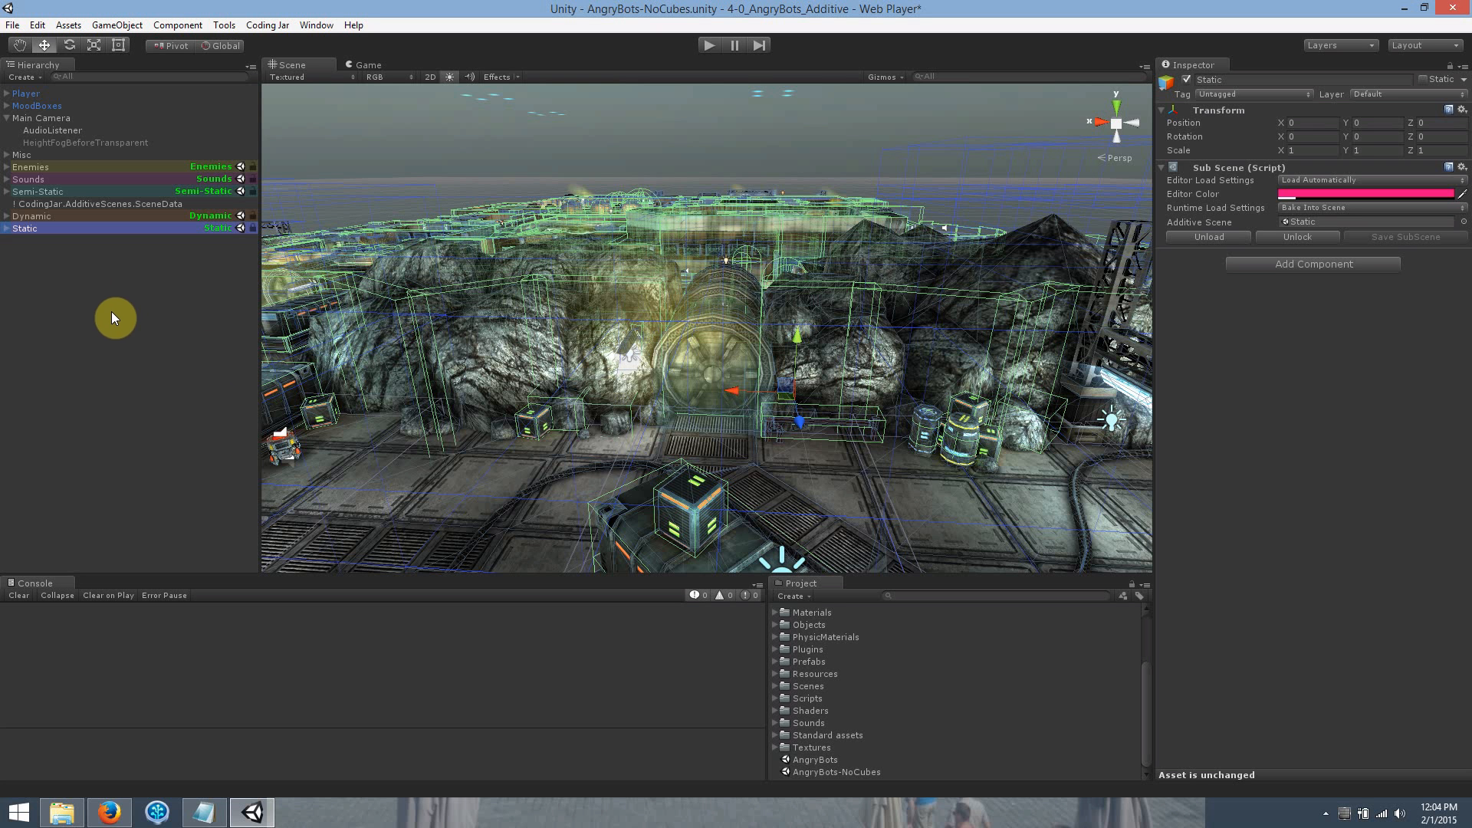
Clear the selection and save the AngryBots-NoCubes scene.
click(125, 326)
click(12, 25)
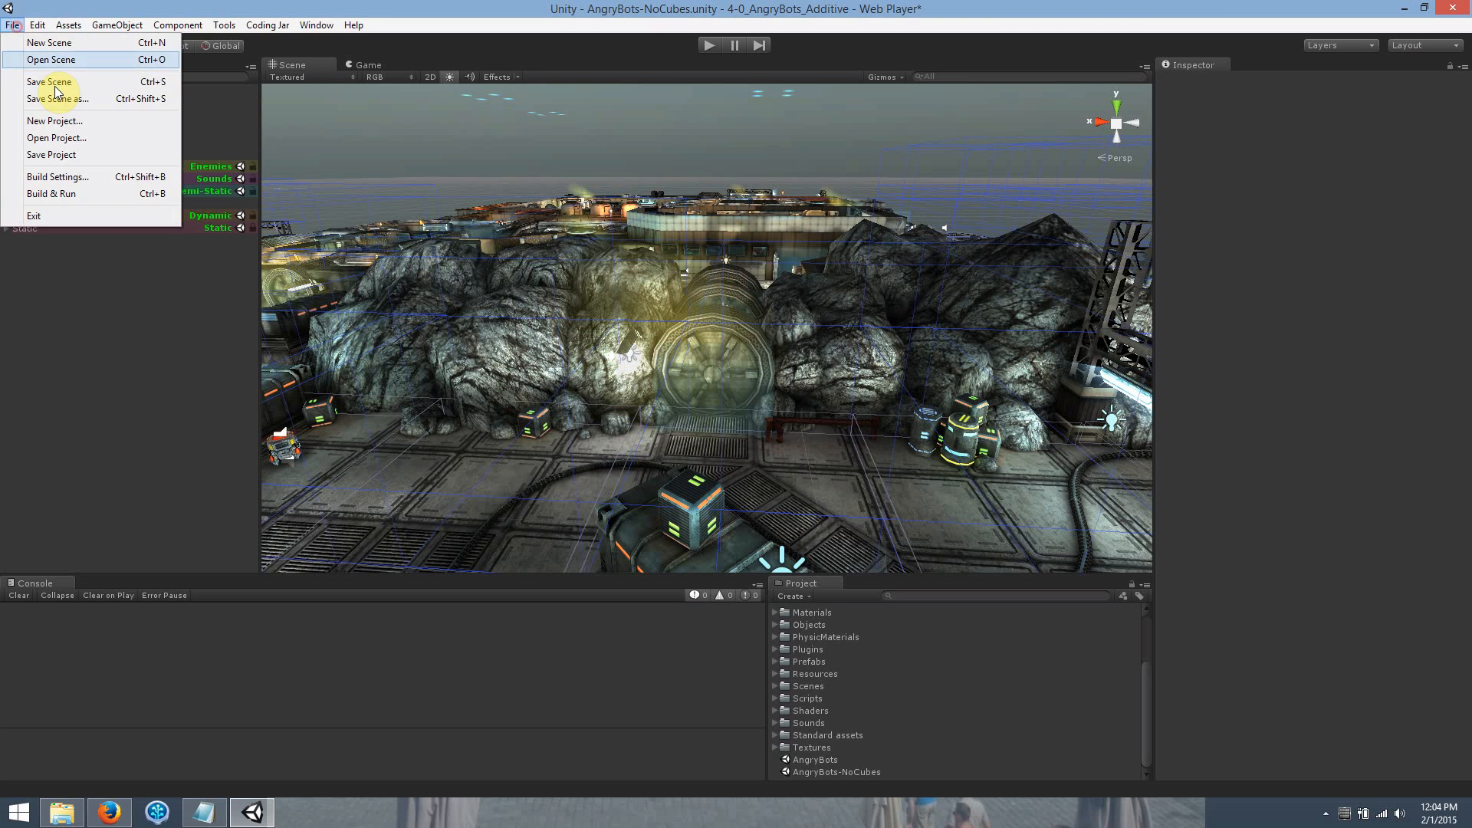
click(56, 84)
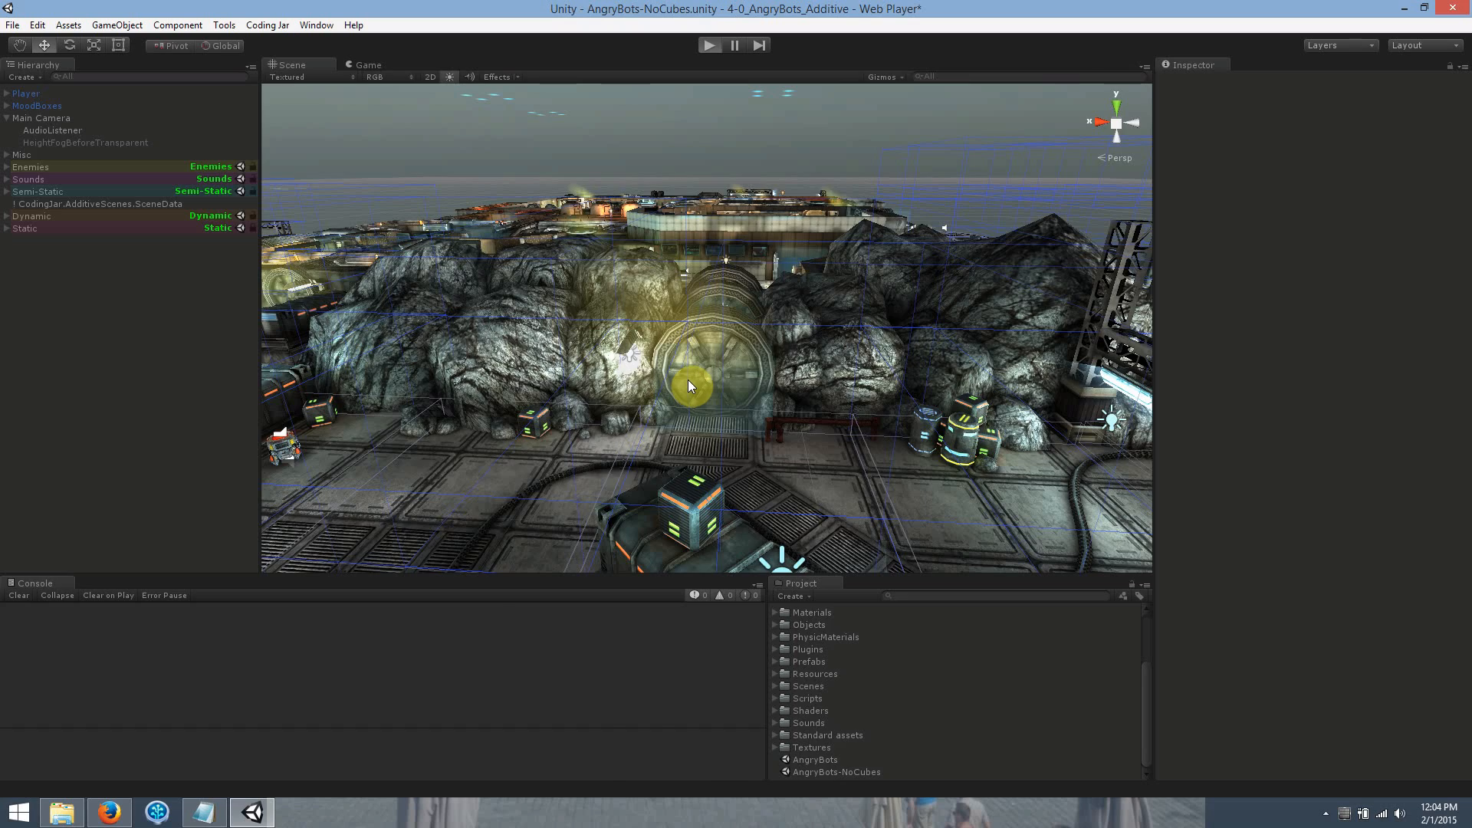
Play-test the scene by moving the character across the deck, shooting, and entering the round tunnel, then stop the game.
key(ctrl+p)
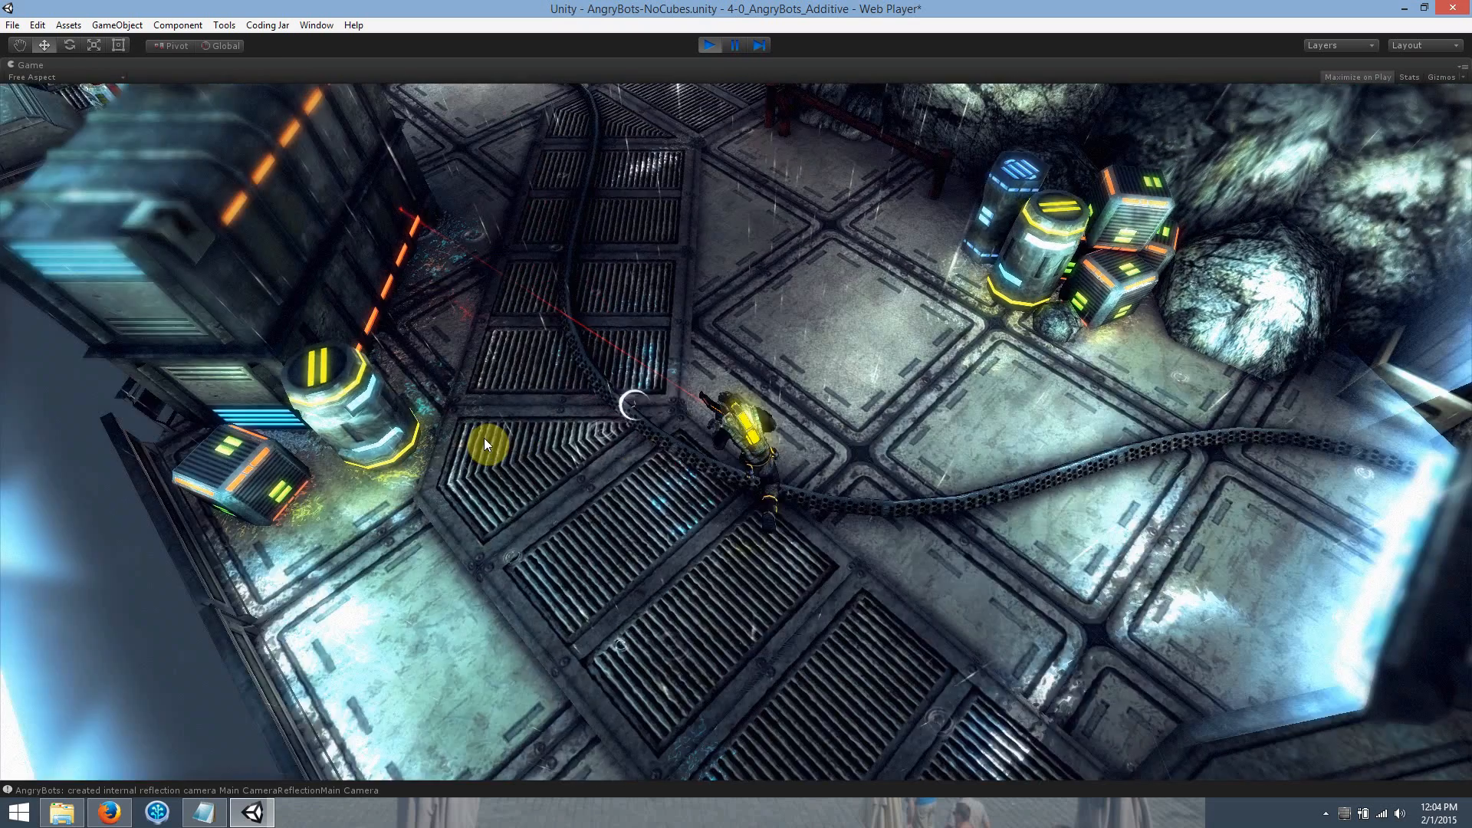
key(w)
mouse_move(610, 298)
mouse_down()
mouse_move(263, 391)
mouse_move(233, 418)
mouse_move(604, 243)
mouse_move(594, 230)
mouse_move(943, 369)
mouse_up()
key(w)
key(a)
key(d)
key(s)
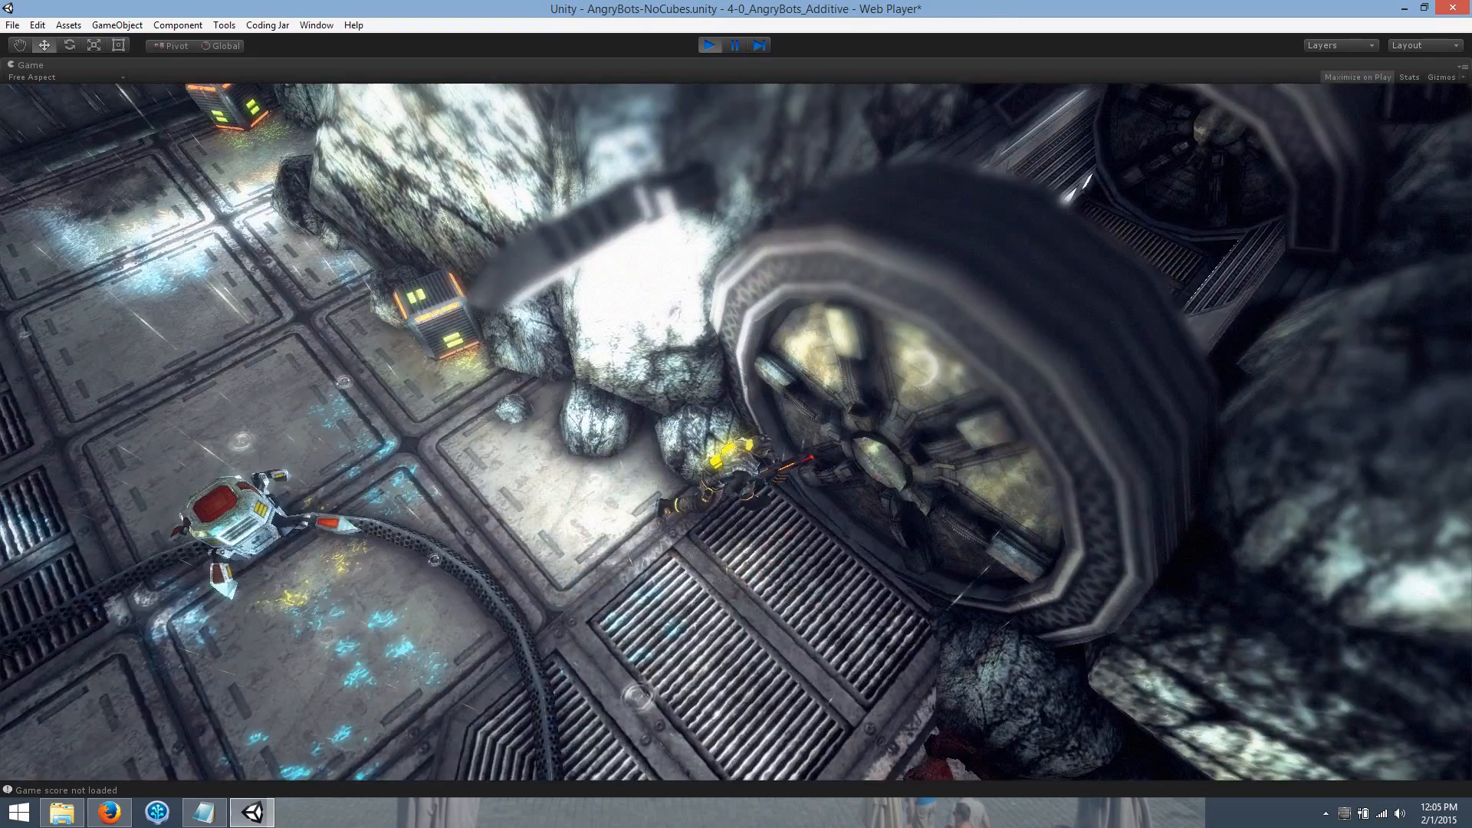
key(s)
key(w)
key(d)
mouse_move(674, 406)
mouse_down()
mouse_move(512, 522)
mouse_move(587, 583)
mouse_up()
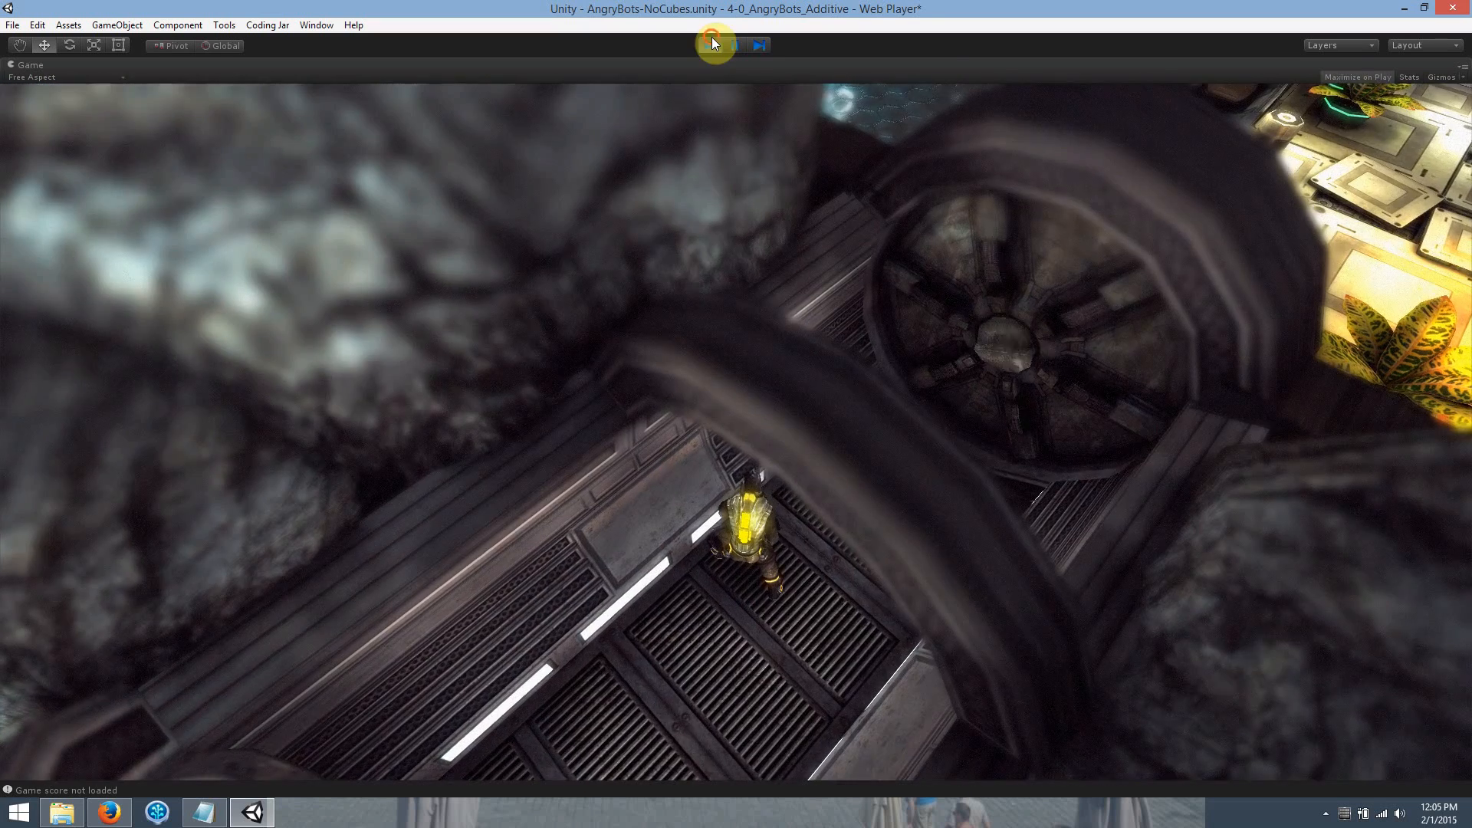
click(712, 41)
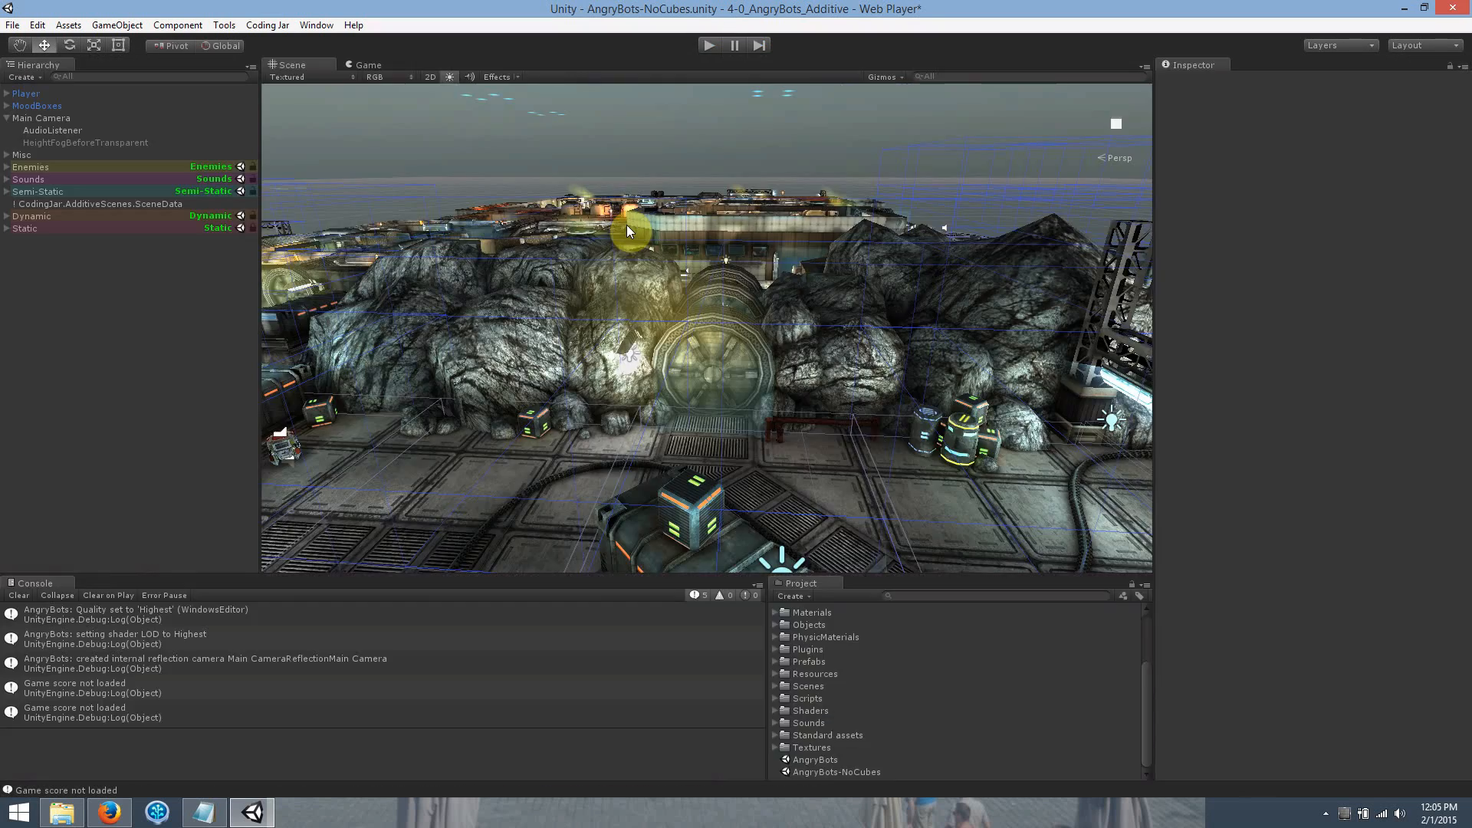
Examine the three Reflective Objects references in Main Camera's Reflection Fx script while the Static sub scene is locked.
click(68, 119)
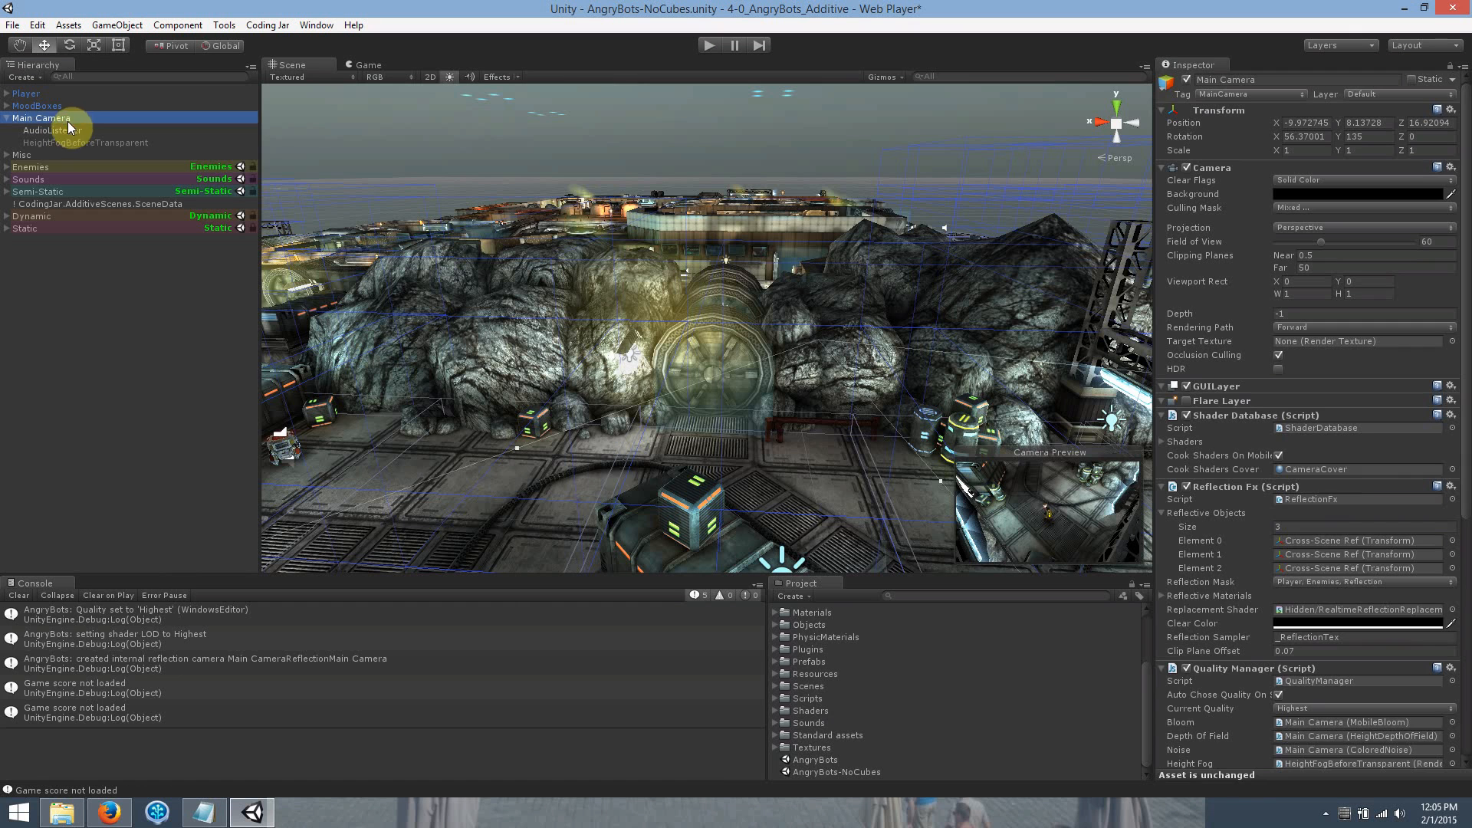
click(1314, 541)
click(1317, 553)
click(1318, 567)
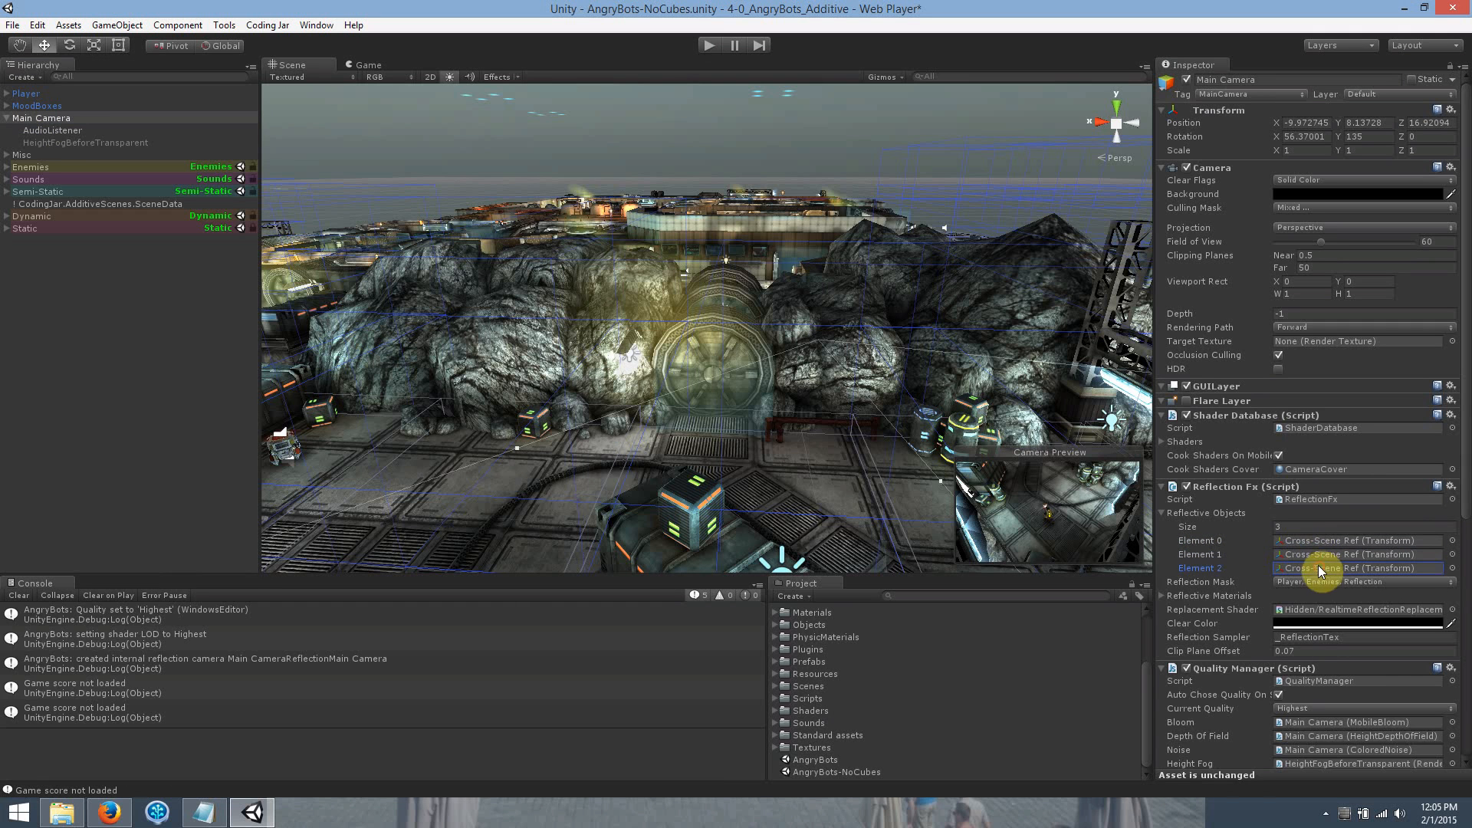
click(1315, 554)
click(1314, 541)
click(1319, 554)
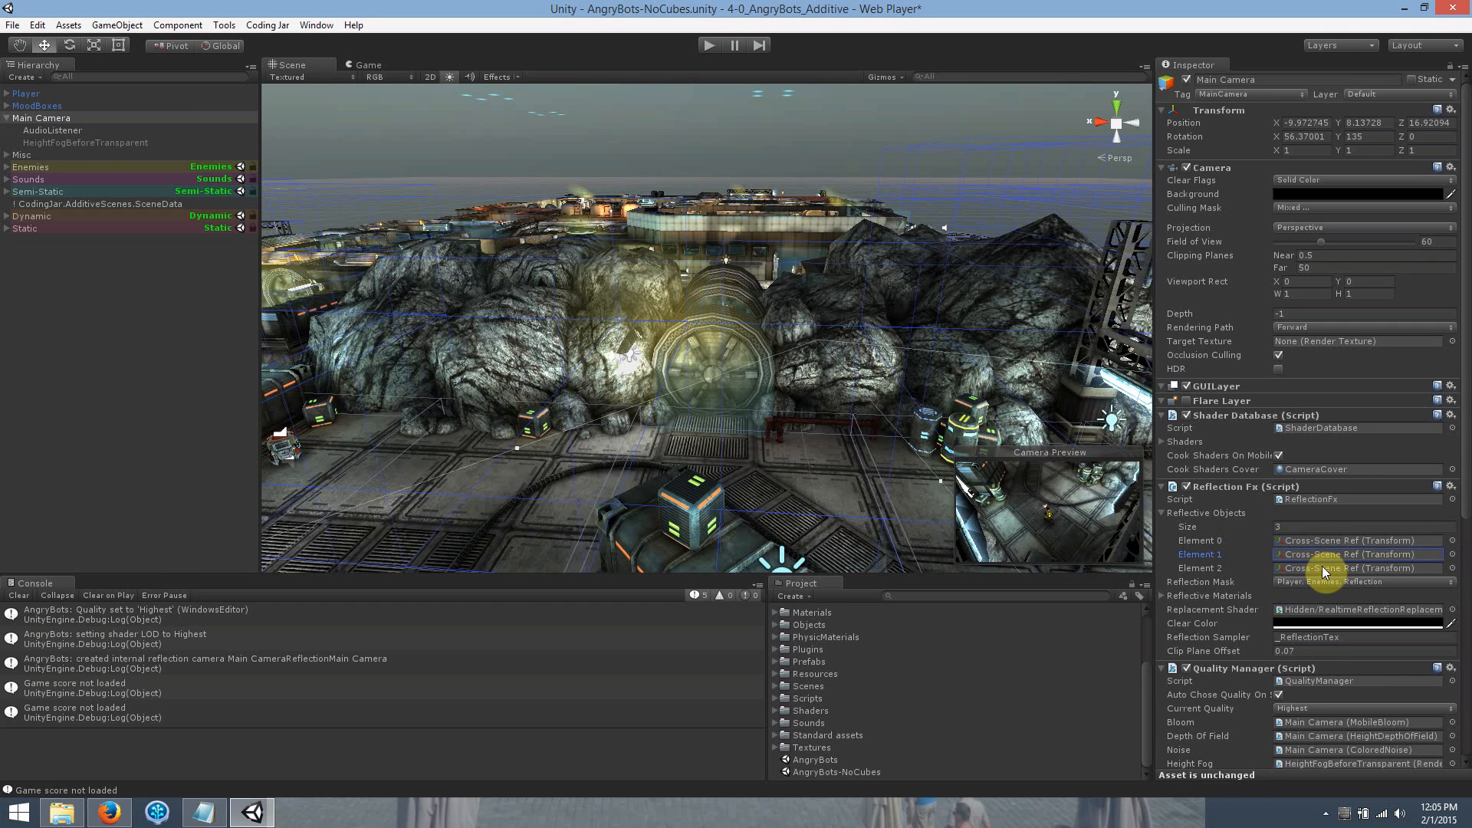
click(1322, 567)
click(1325, 554)
click(1318, 540)
click(1319, 555)
click(1319, 569)
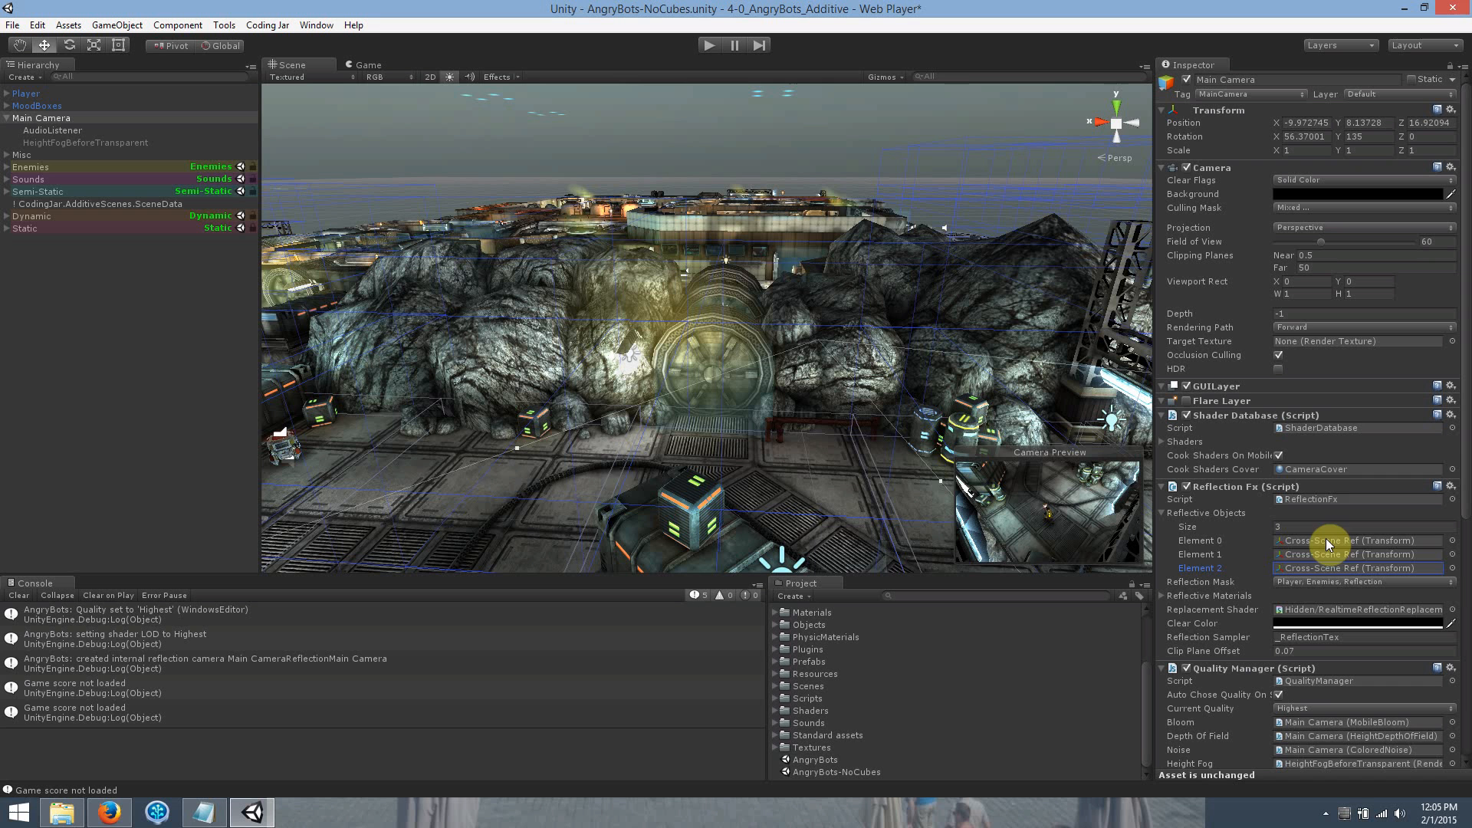
click(1326, 540)
click(1320, 553)
click(1317, 572)
click(1304, 554)
click(1305, 540)
Locate the three Reflective Objects of Main Camera inside the unlocked Static sub scene, then collapse its LayOut group.
click(1331, 541)
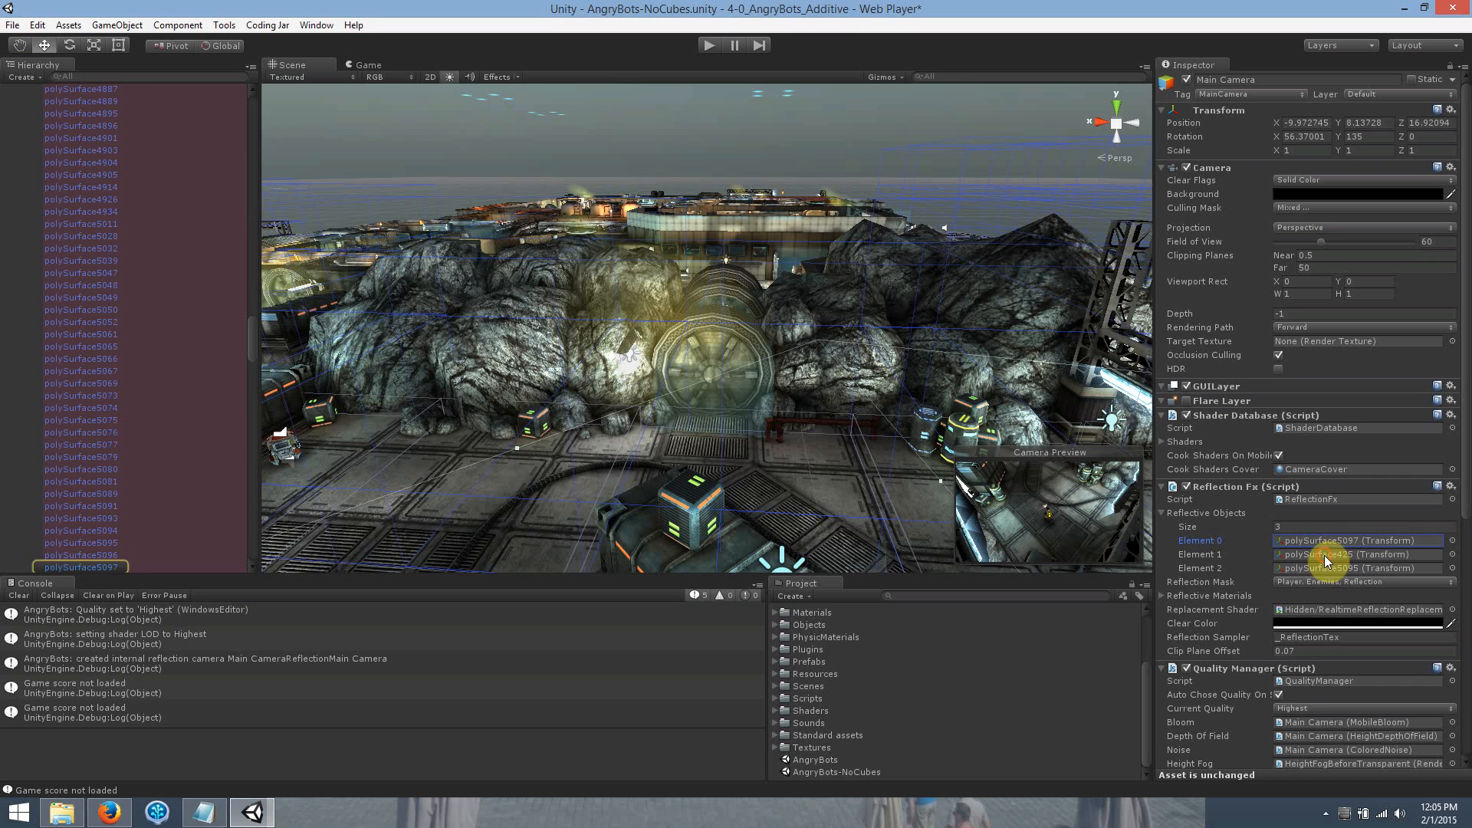
click(1323, 555)
click(1324, 568)
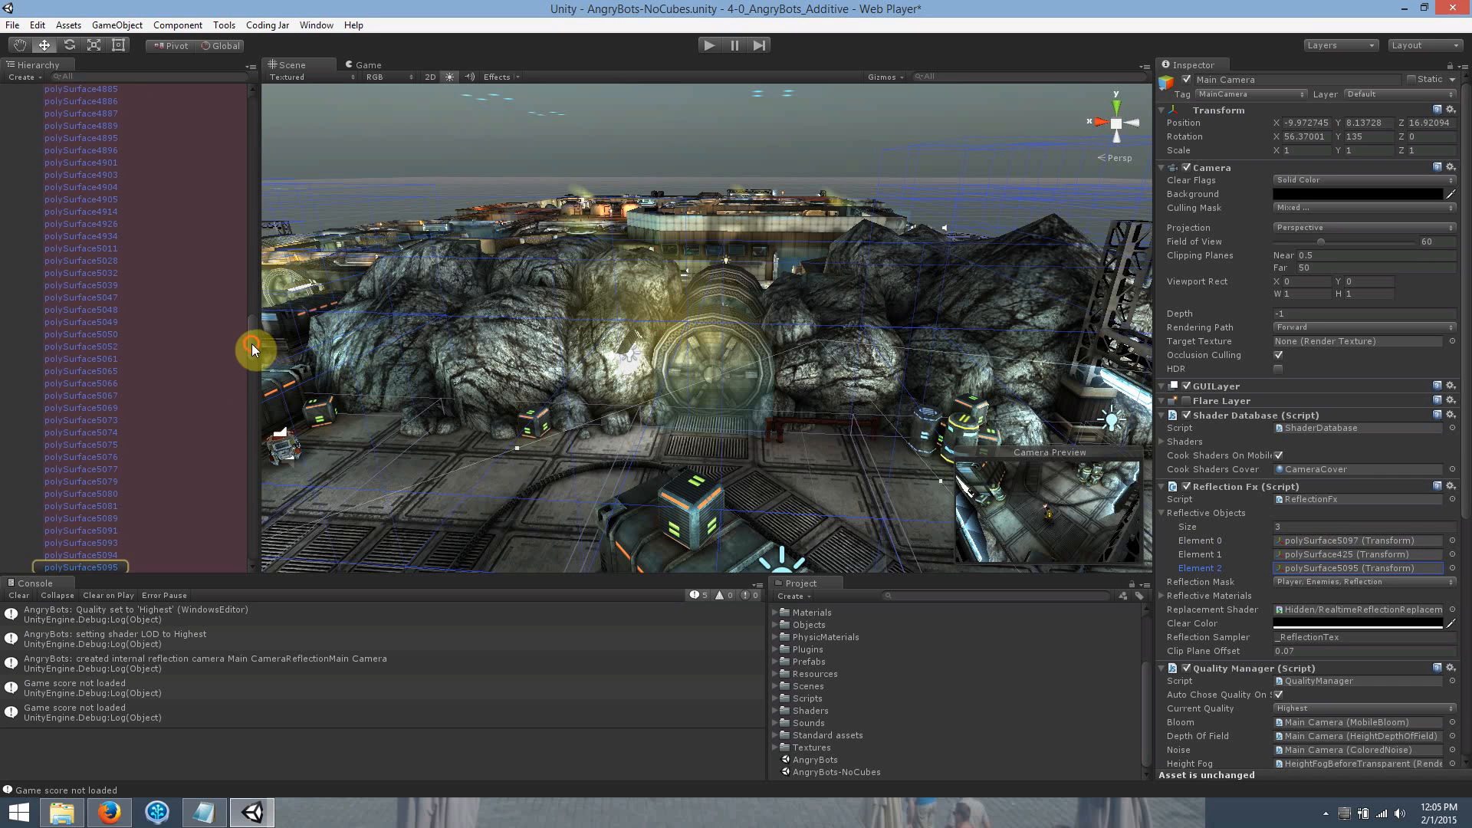
drag(253, 341, 241, 107)
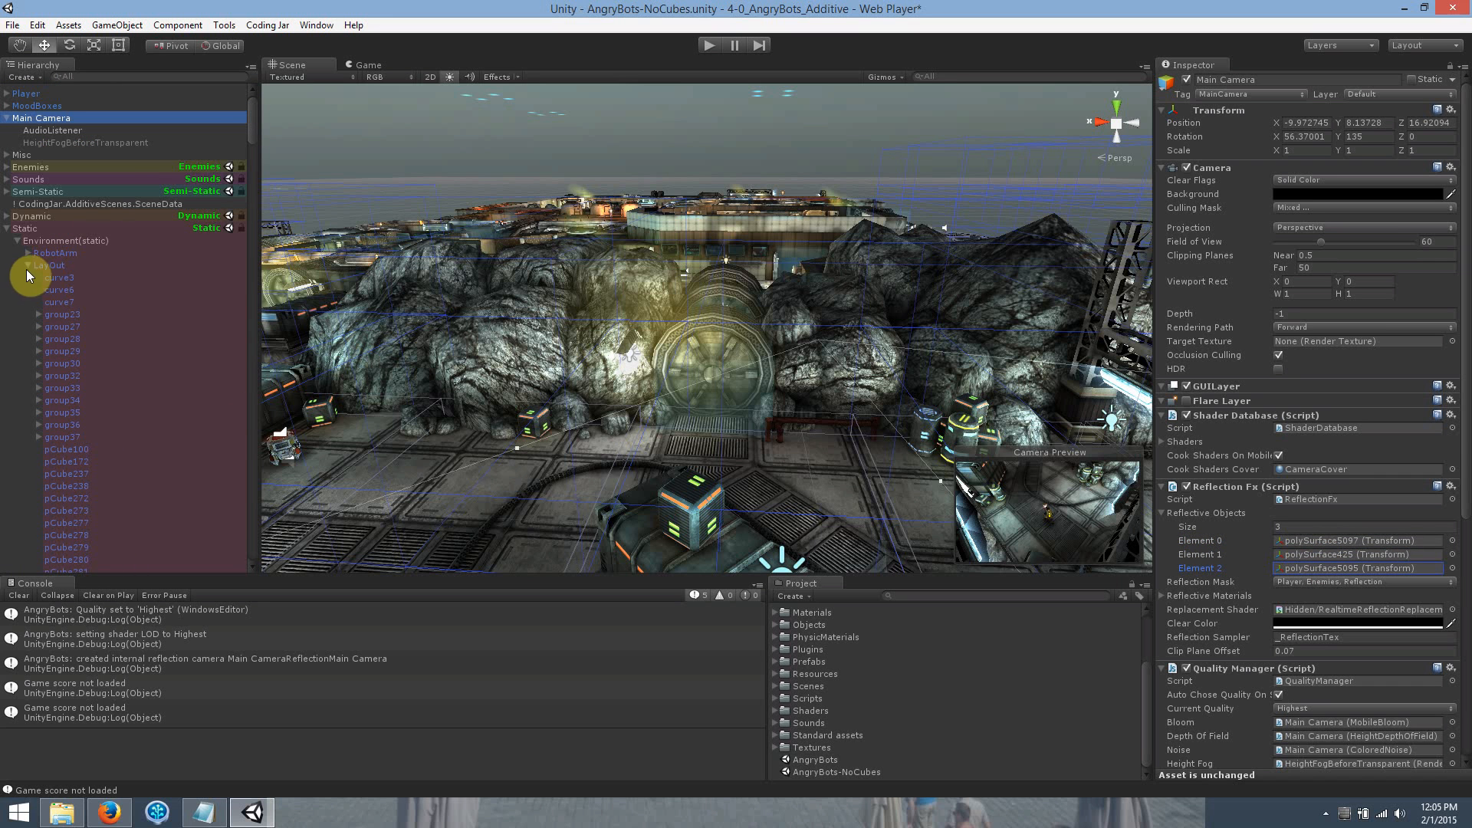
click(29, 265)
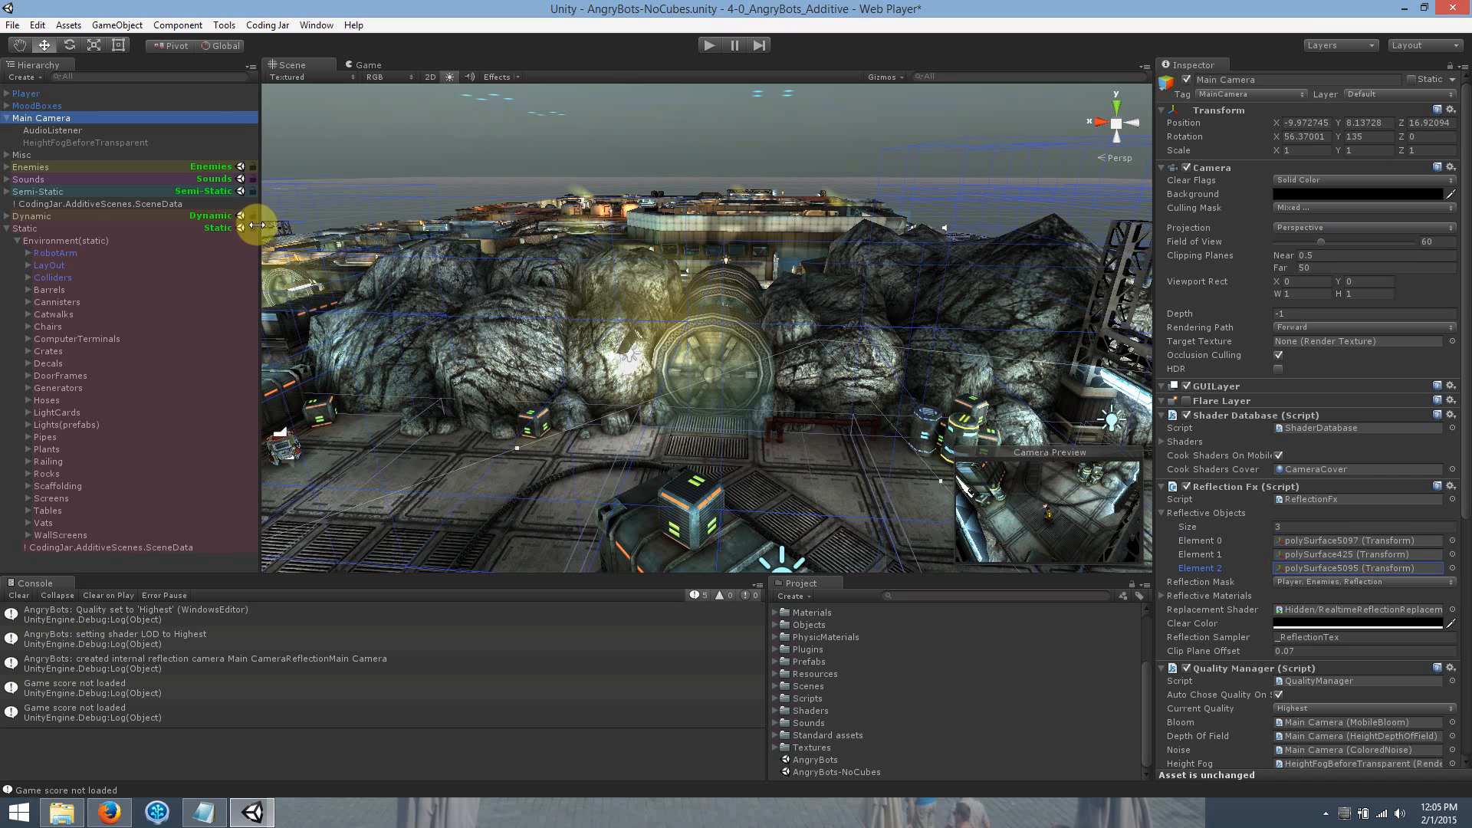
Lock the Static sub scene with its changes saved, check Main Camera's reflection references, and collapse Static in the hierarchy.
click(253, 228)
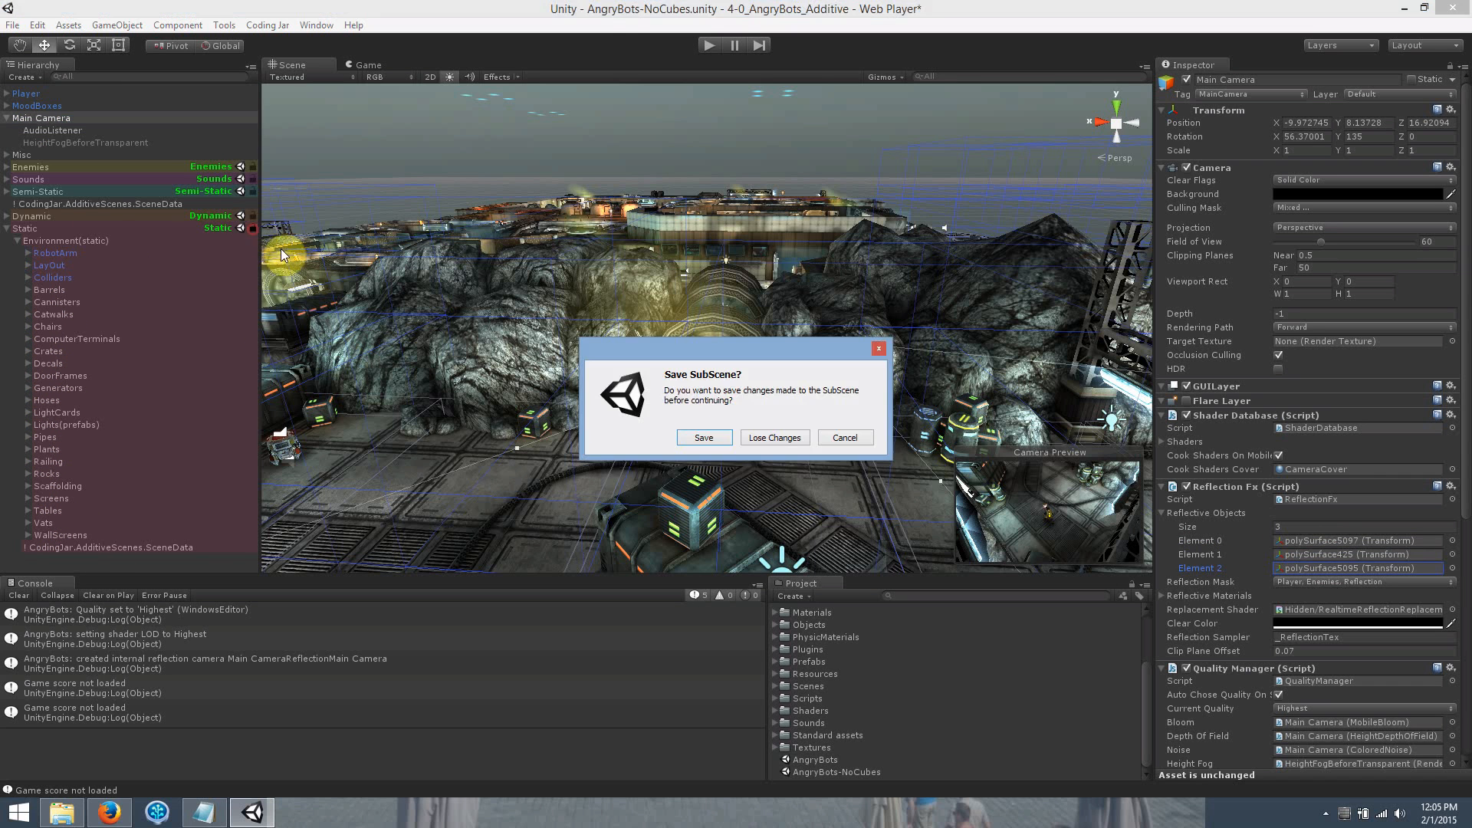
click(720, 440)
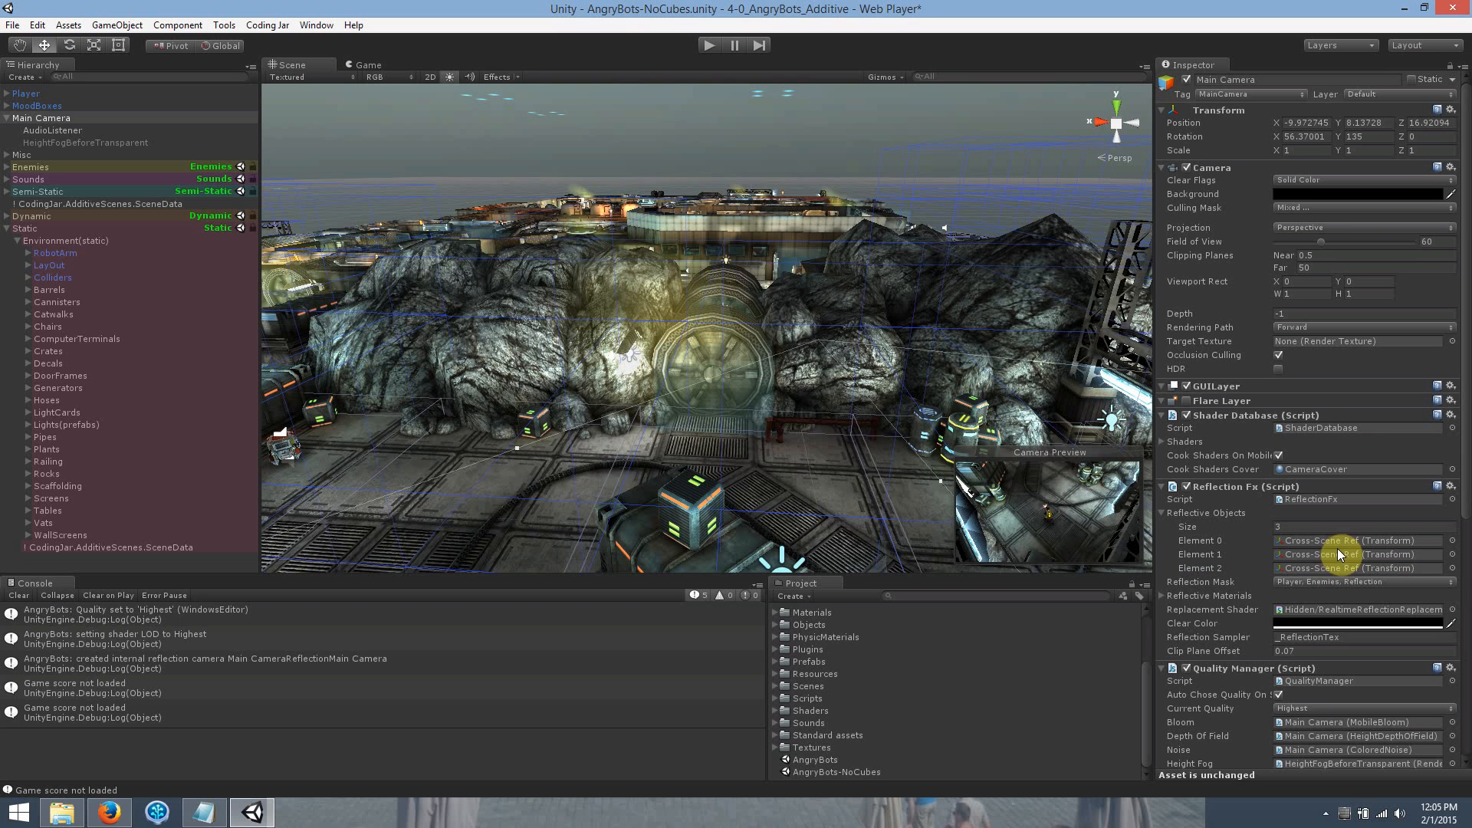
click(1327, 568)
click(7, 228)
click(127, 336)
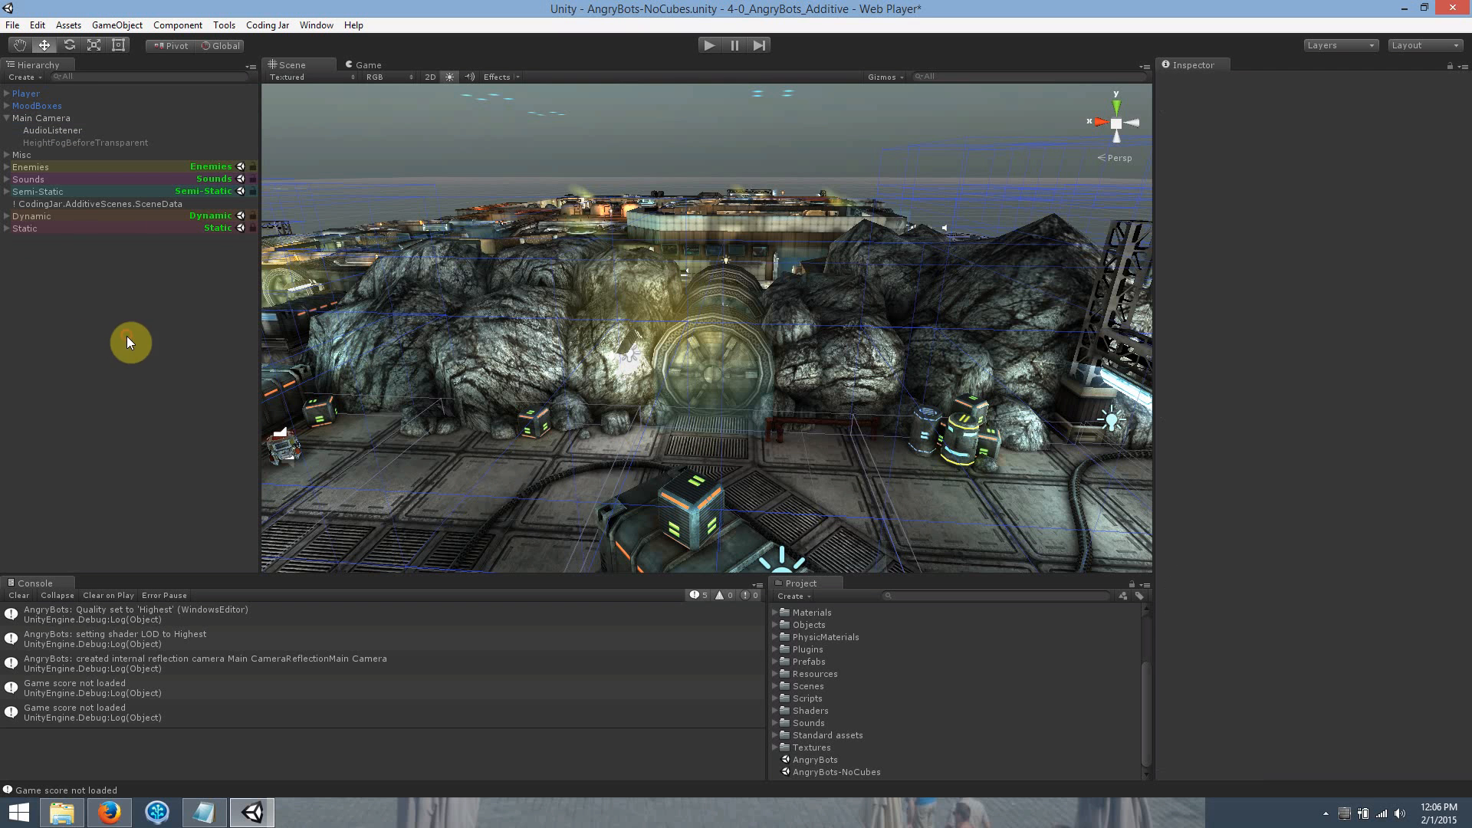
Open the Static sub scene on its own from its Additive Scene asset, saving the changes to AngryBots-NoCubes.
click(43, 228)
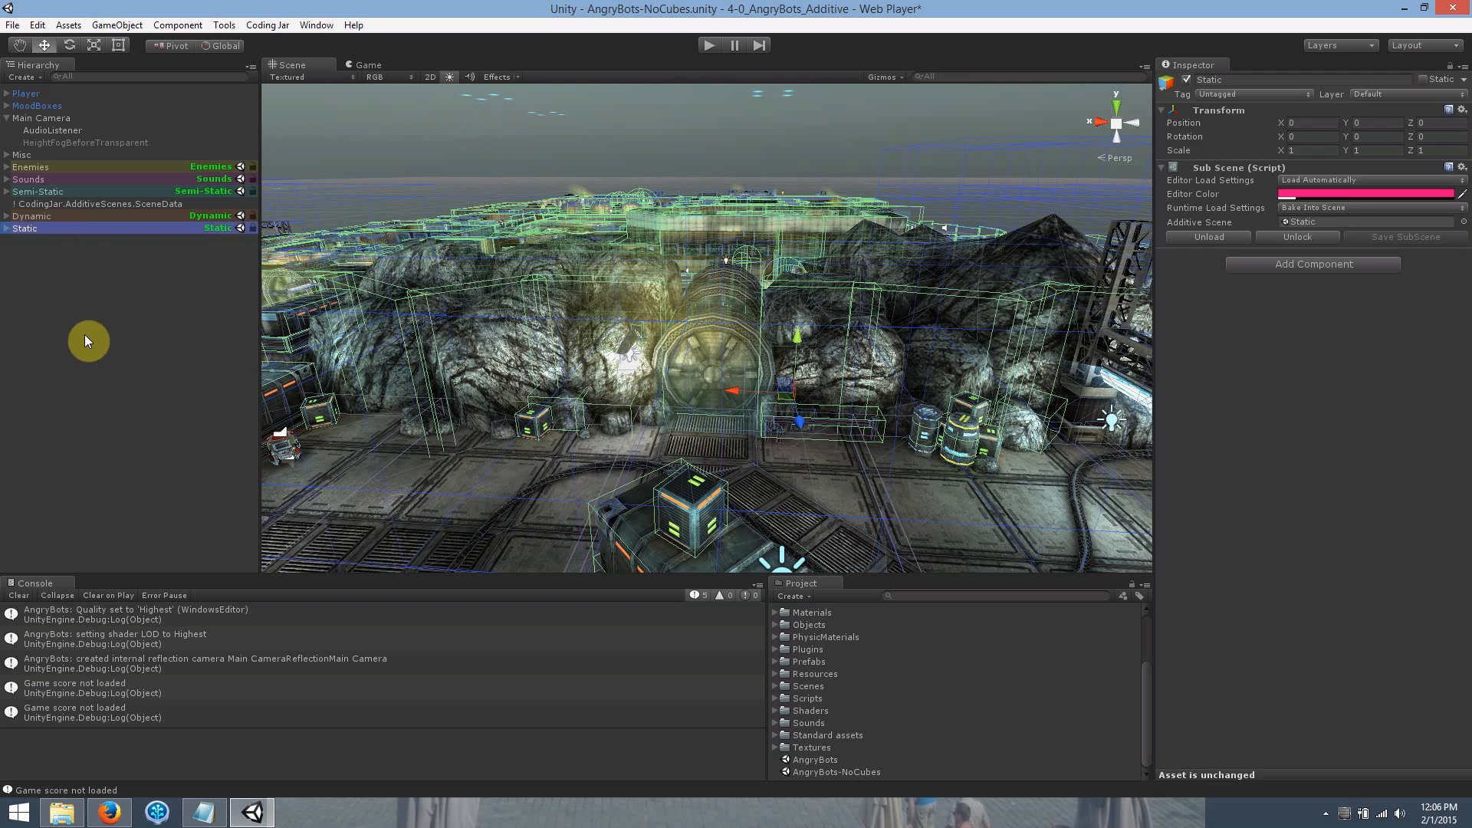
click(86, 337)
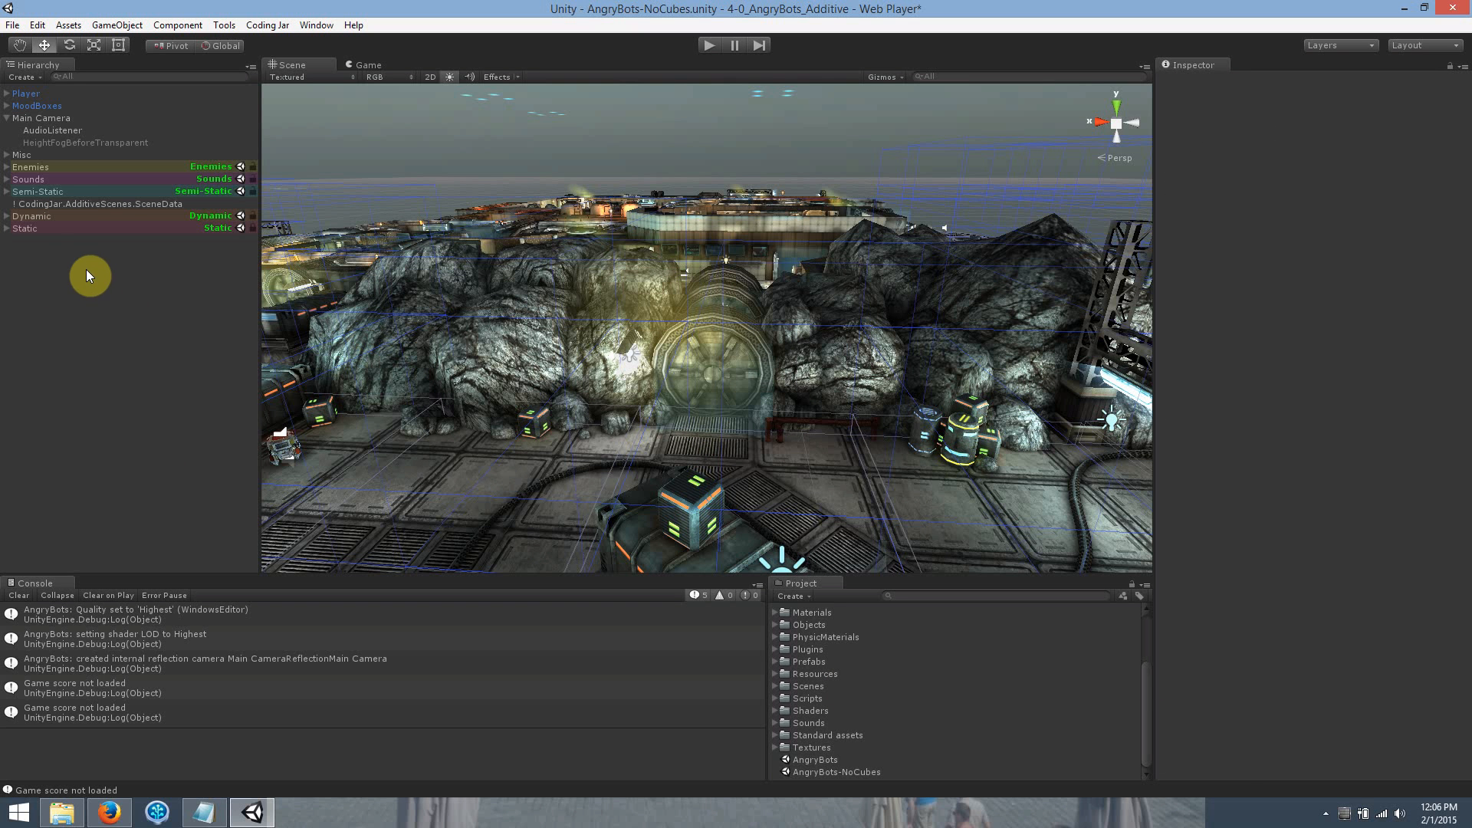
click(74, 229)
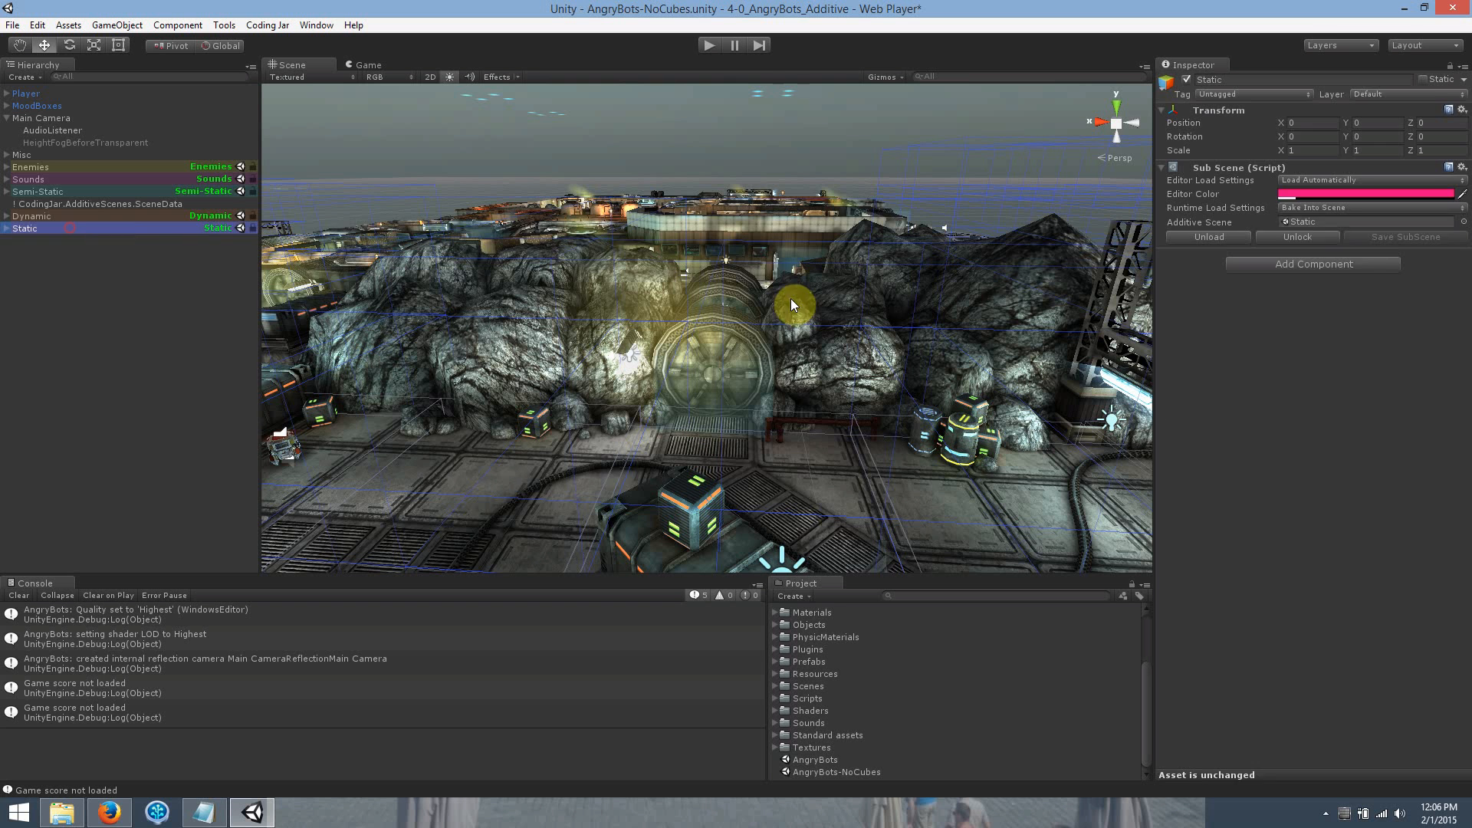
click(1305, 222)
double_click(834, 775)
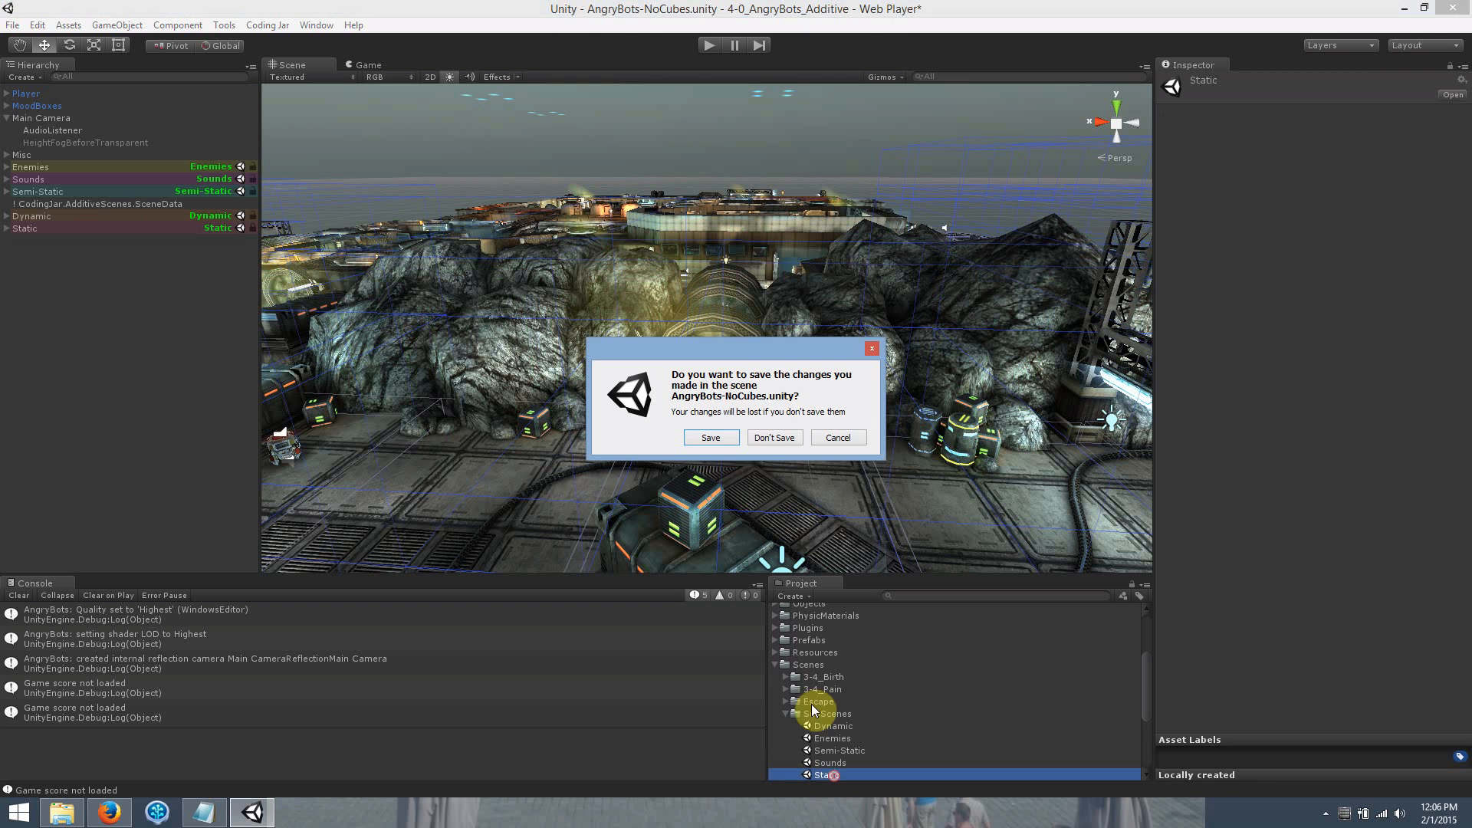
click(728, 434)
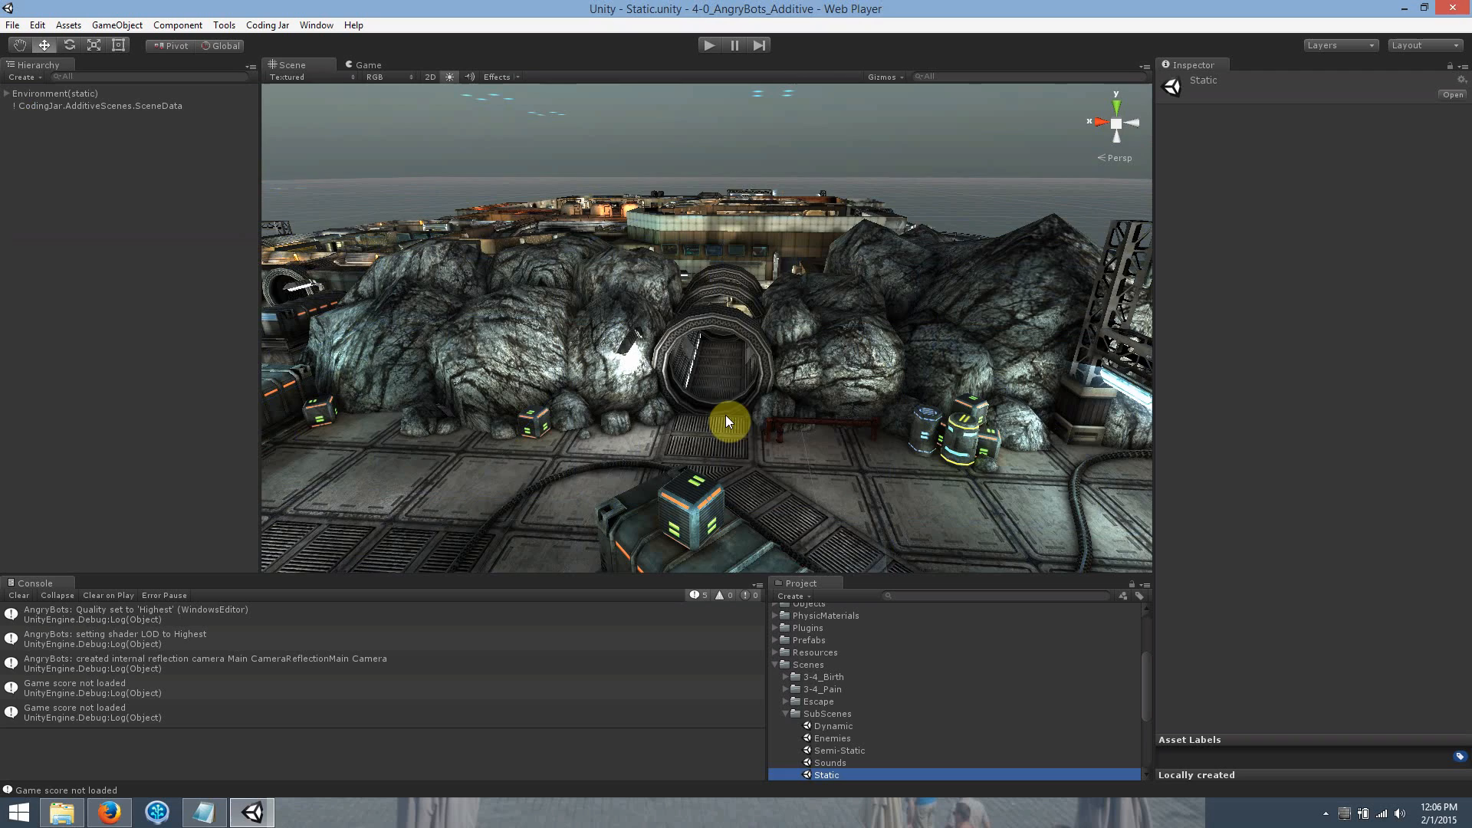
Raise the two small crates in front of the rocks to a Y position of about 3.54.
right_drag(740, 424, 647, 411)
key(w)
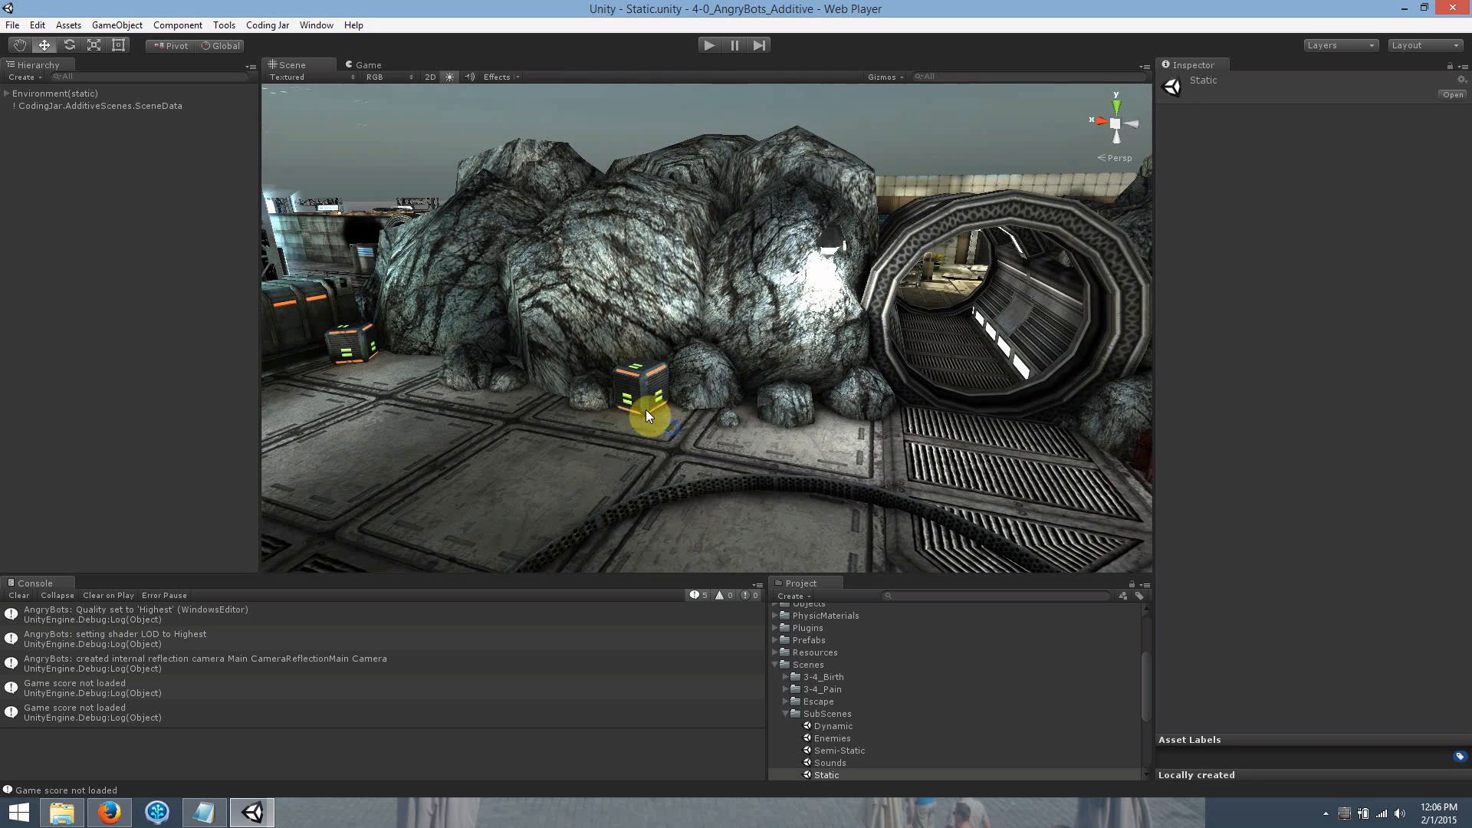
click(650, 411)
drag(633, 334, 630, 204)
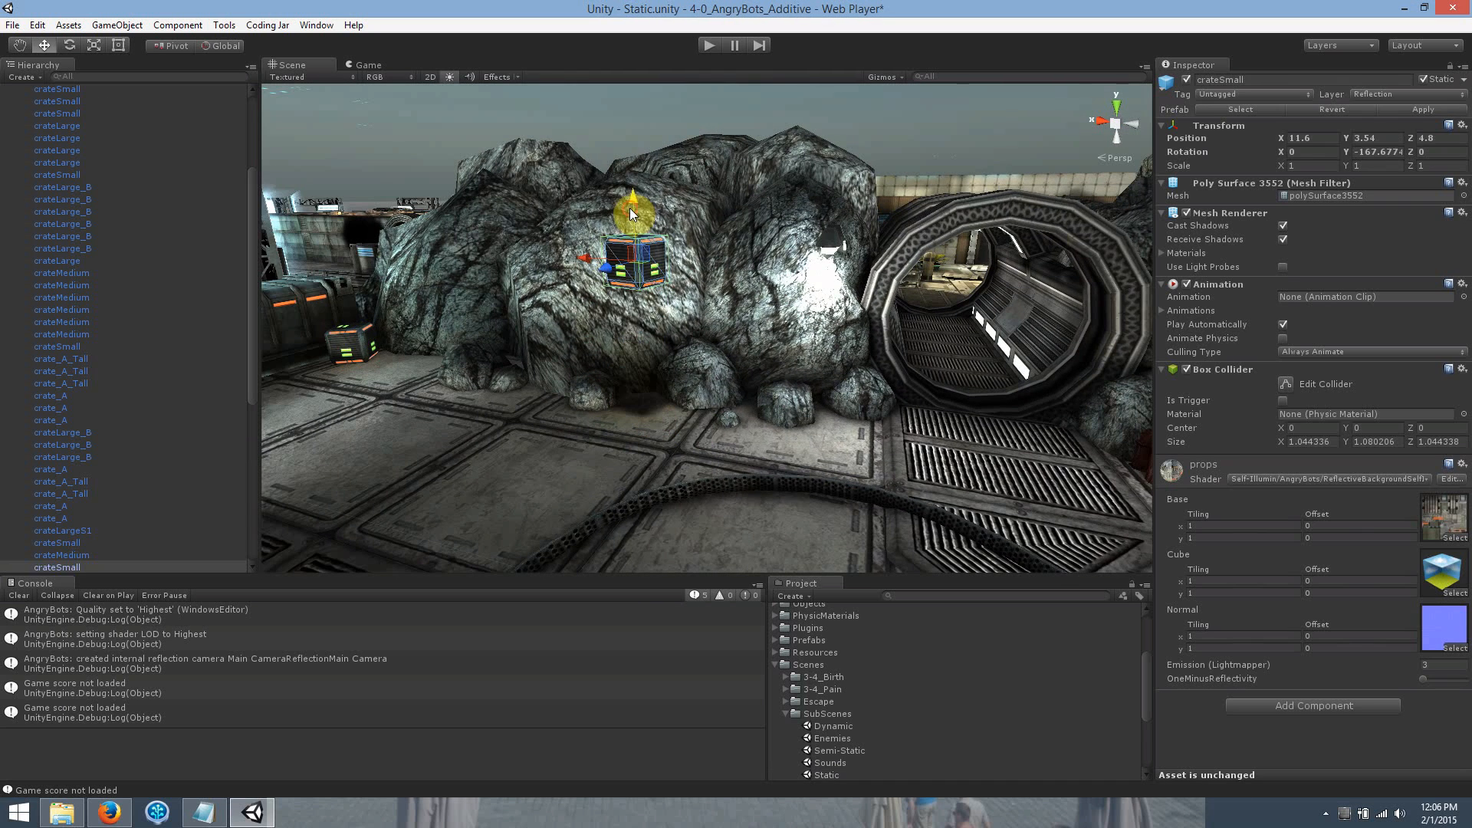
click(349, 339)
drag(344, 293, 328, 201)
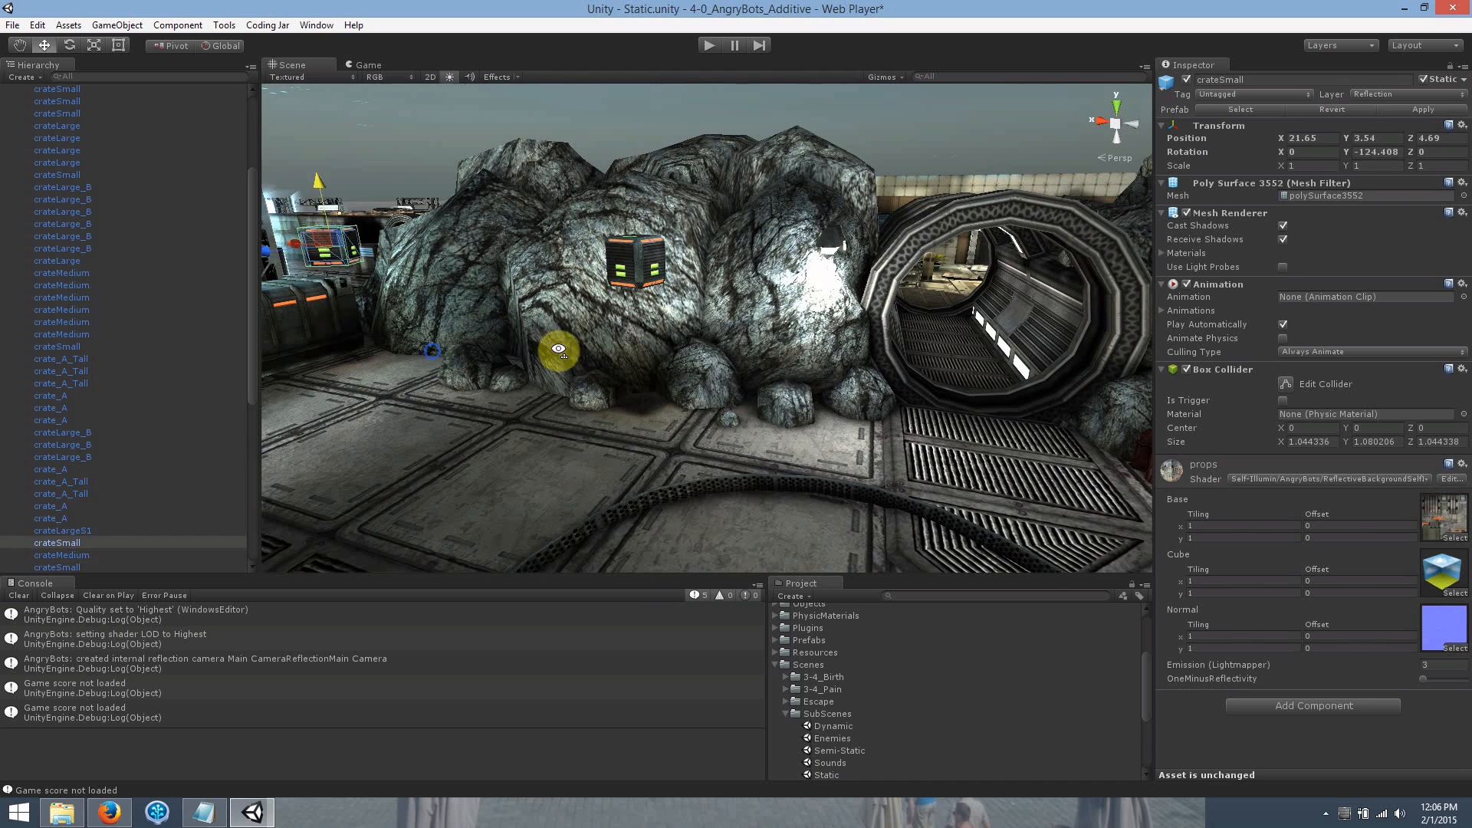
Raise the large barrel beside the stacked crates near the rocks to a Y position of about 3.96.
right_drag(559, 350, 597, 350)
click(596, 349)
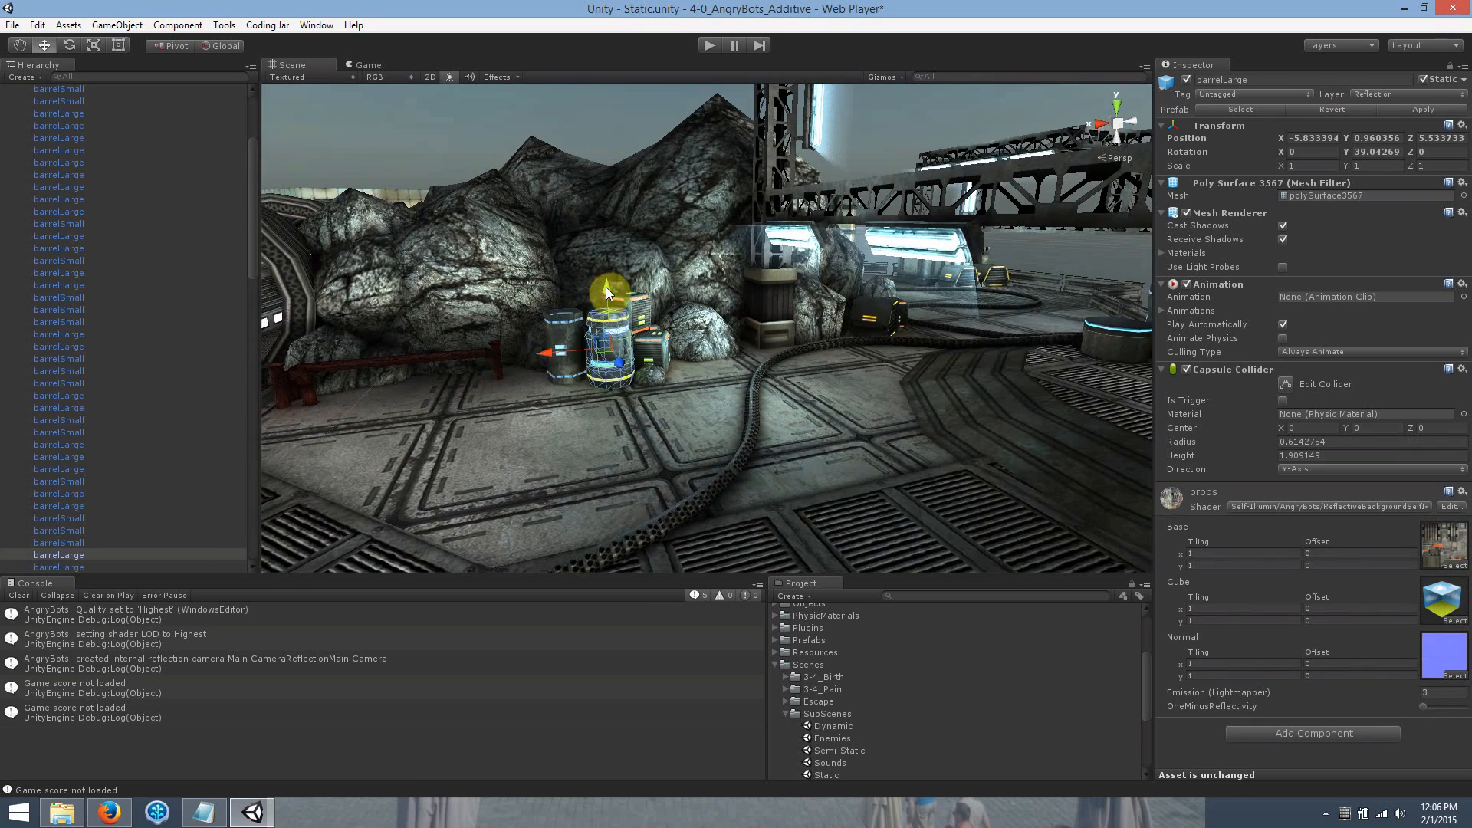
drag(606, 287, 597, 186)
key(s)
right_drag(785, 466, 905, 300)
right_drag(575, 473, 460, 460)
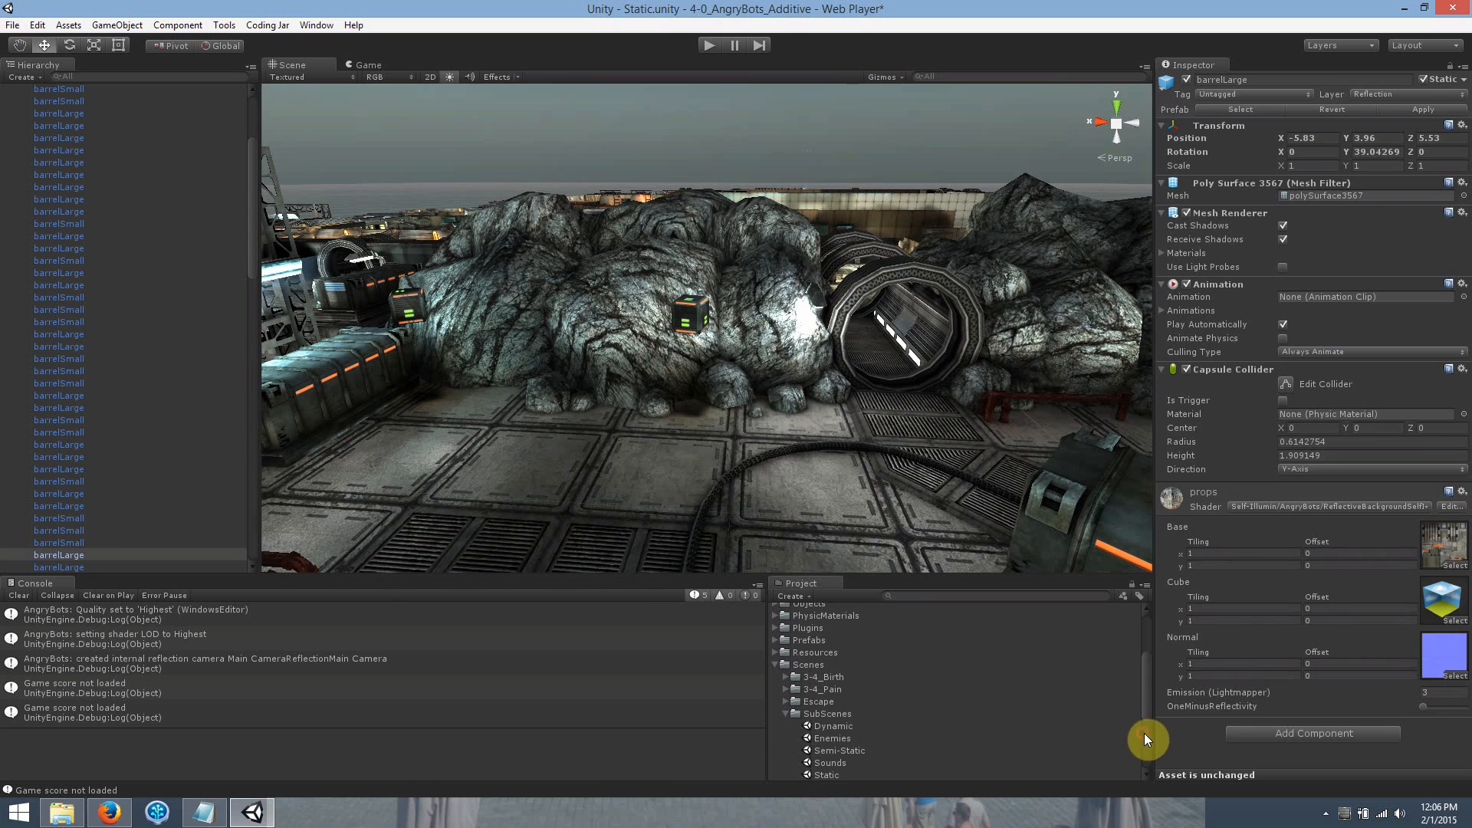
Open the AngryBots-NoCubes scene from the project assets and select Misc in the hierarchy.
scroll(1142, 733, down, 4)
double_click(836, 771)
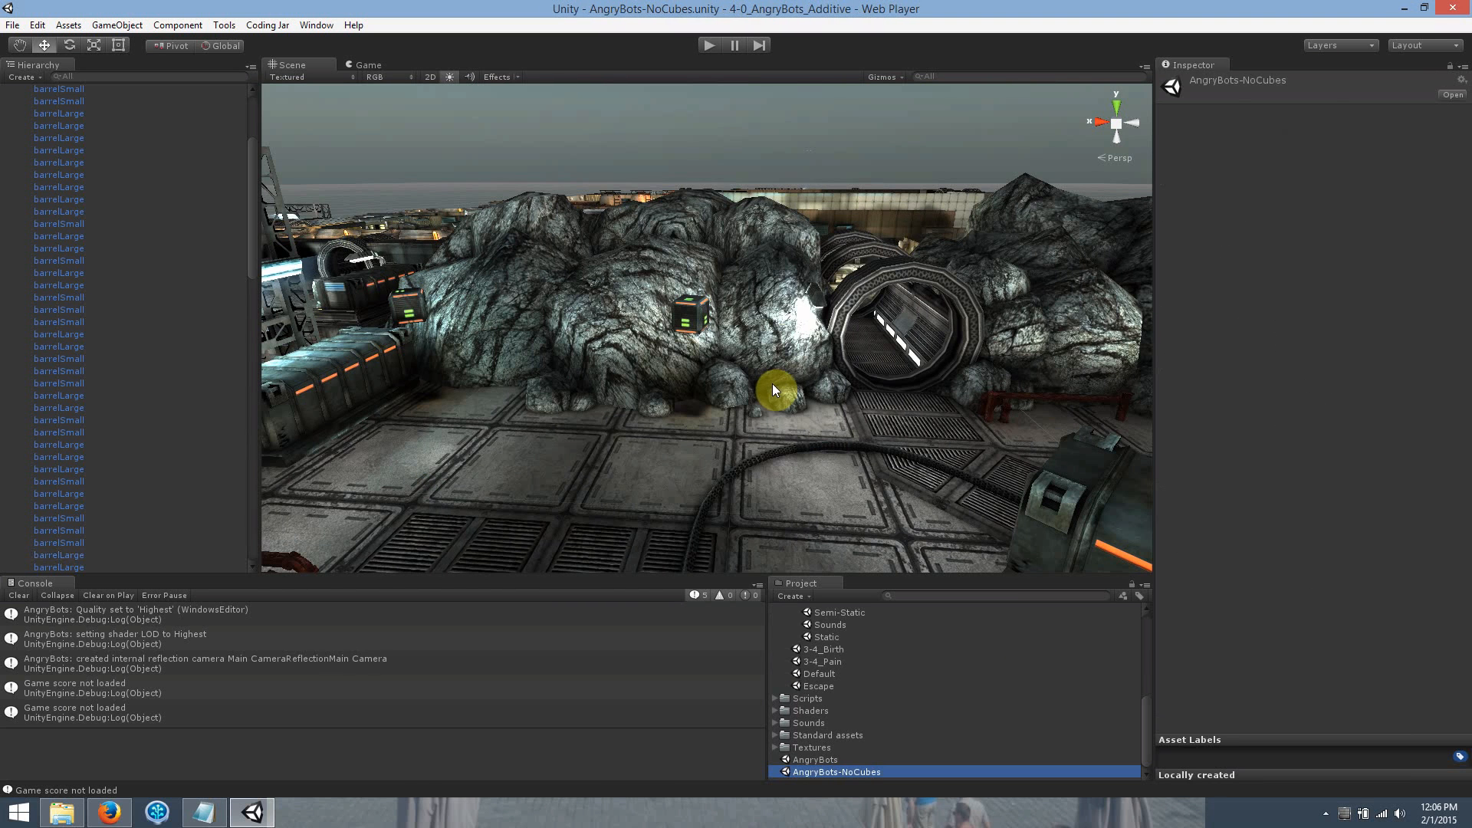
click(253, 131)
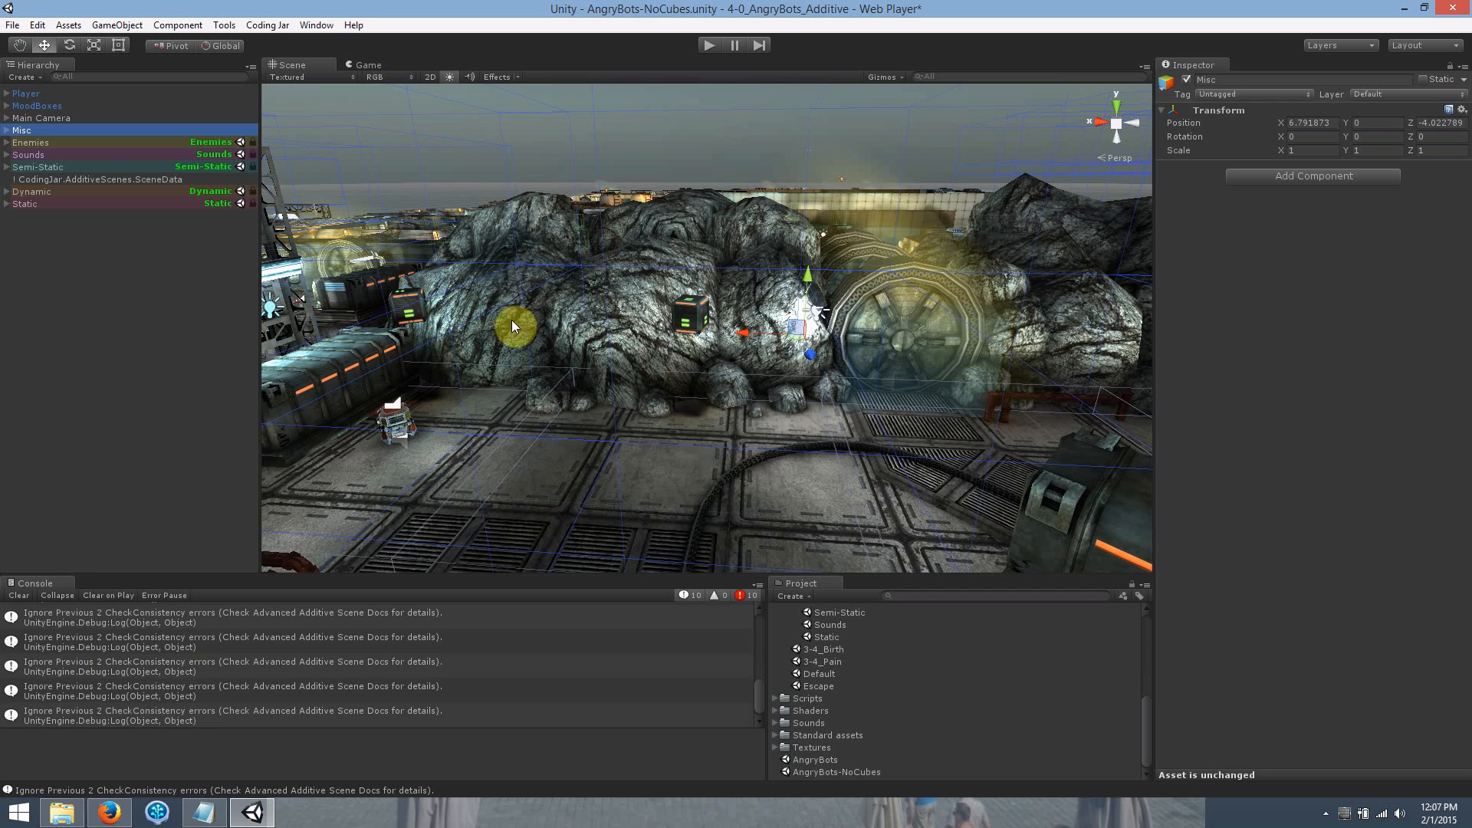
Inspect the spider enemy and the raised small crate in the main scene, collapsing their expanded hierarchy groups.
click(572, 473)
alt+drag(572, 473, 543, 419)
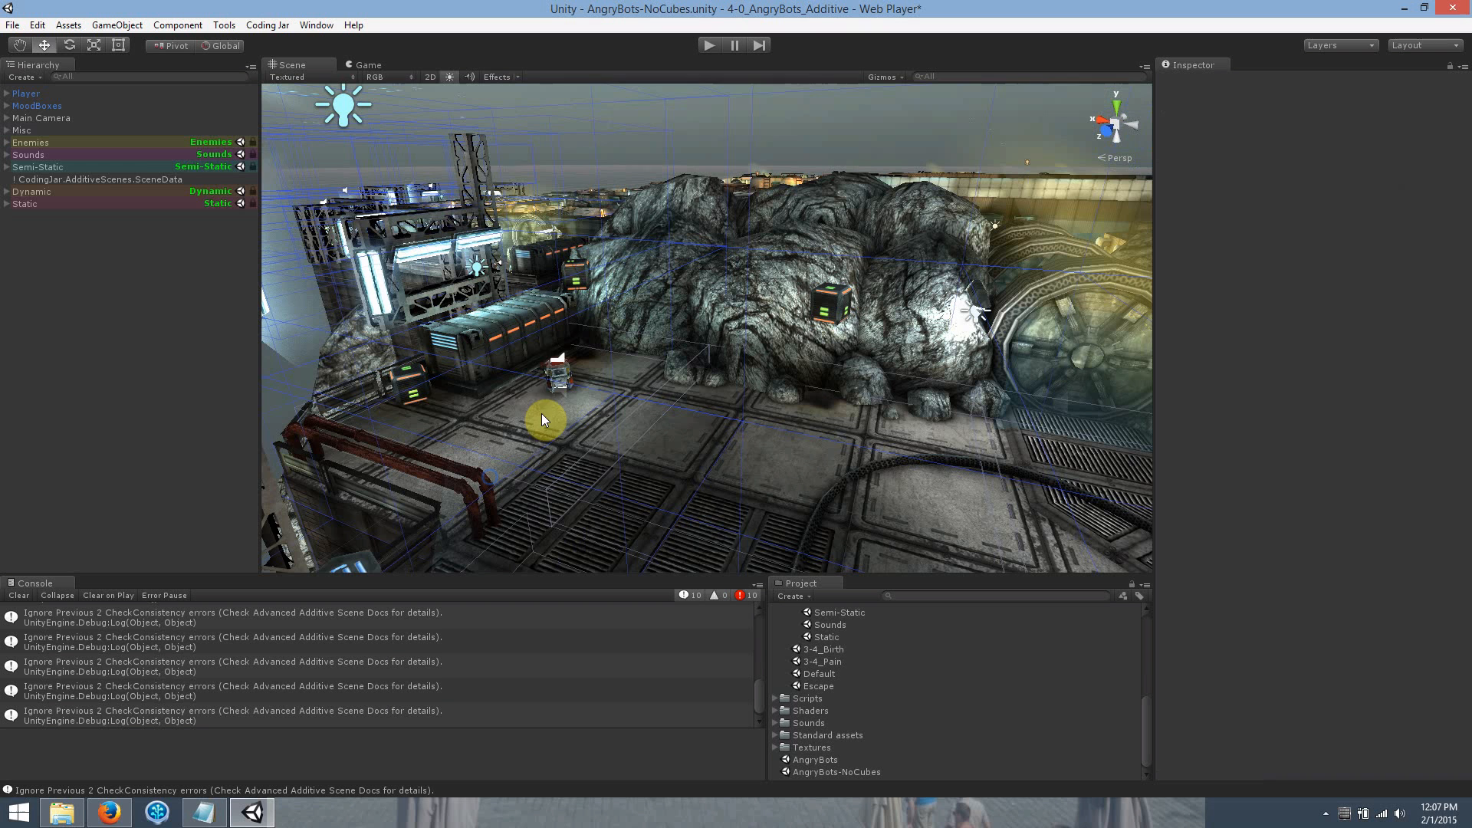
click(561, 379)
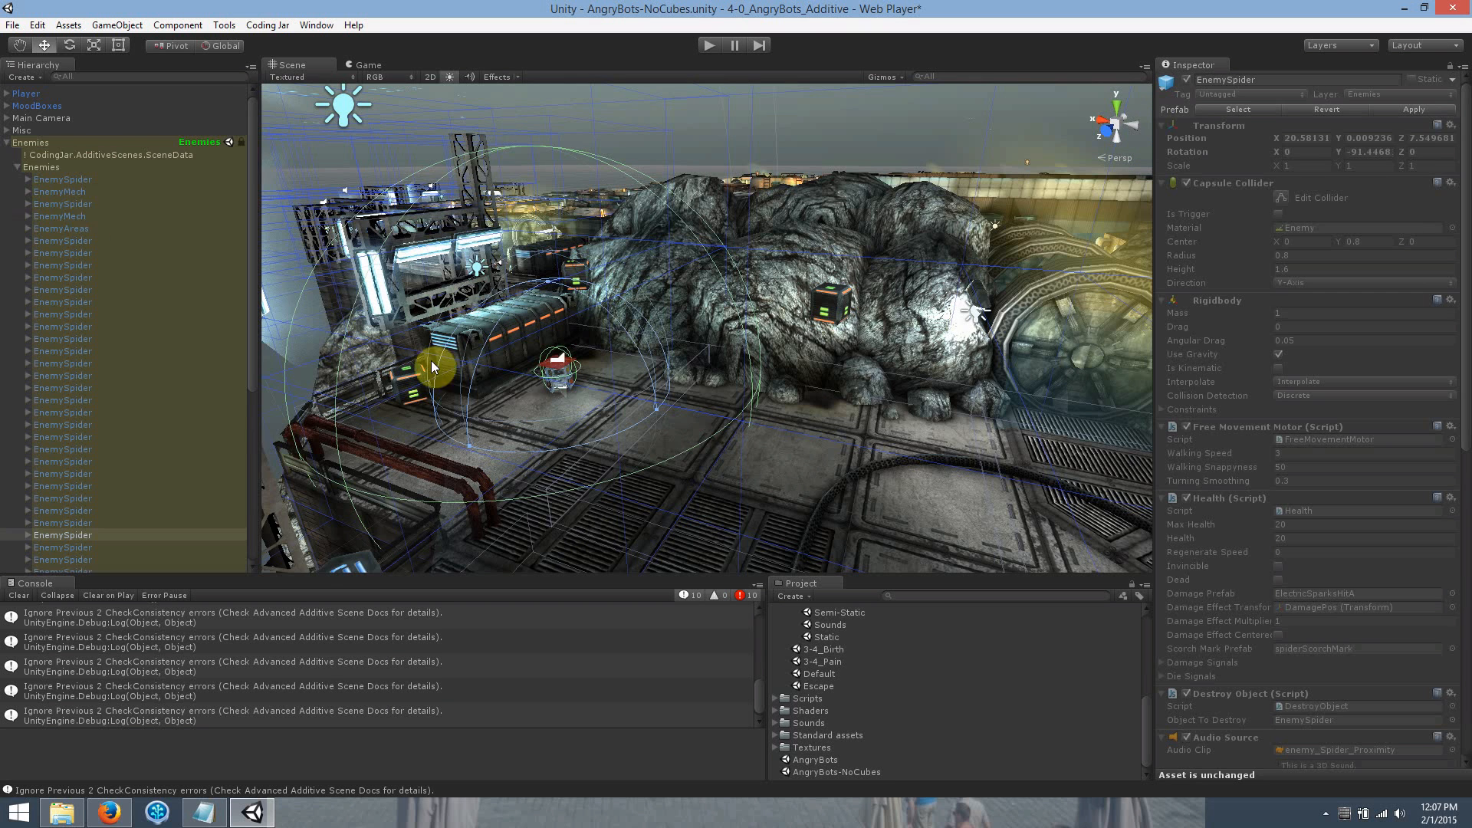
click(7, 142)
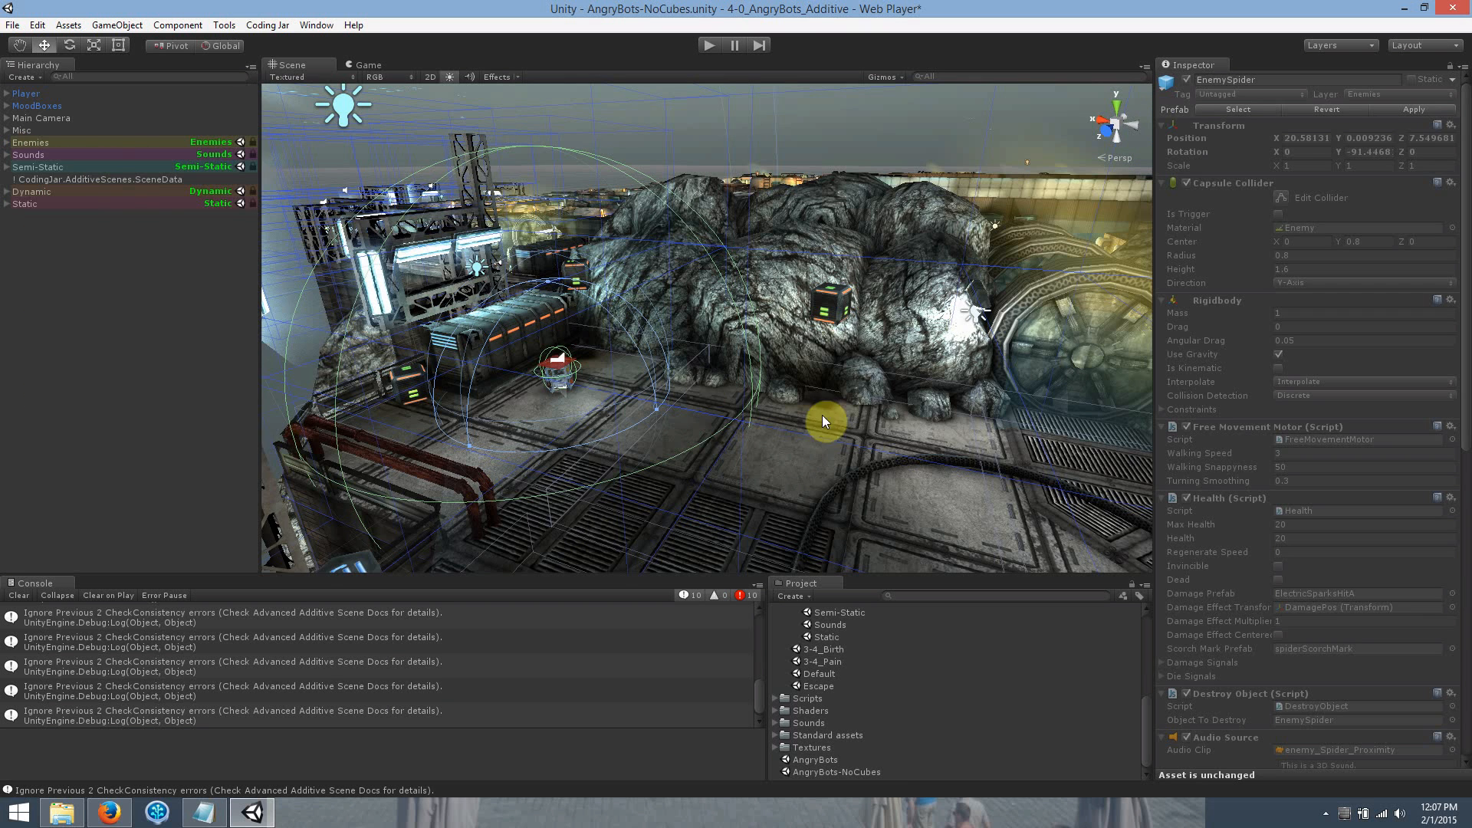
alt+drag(824, 421, 838, 394)
click(673, 270)
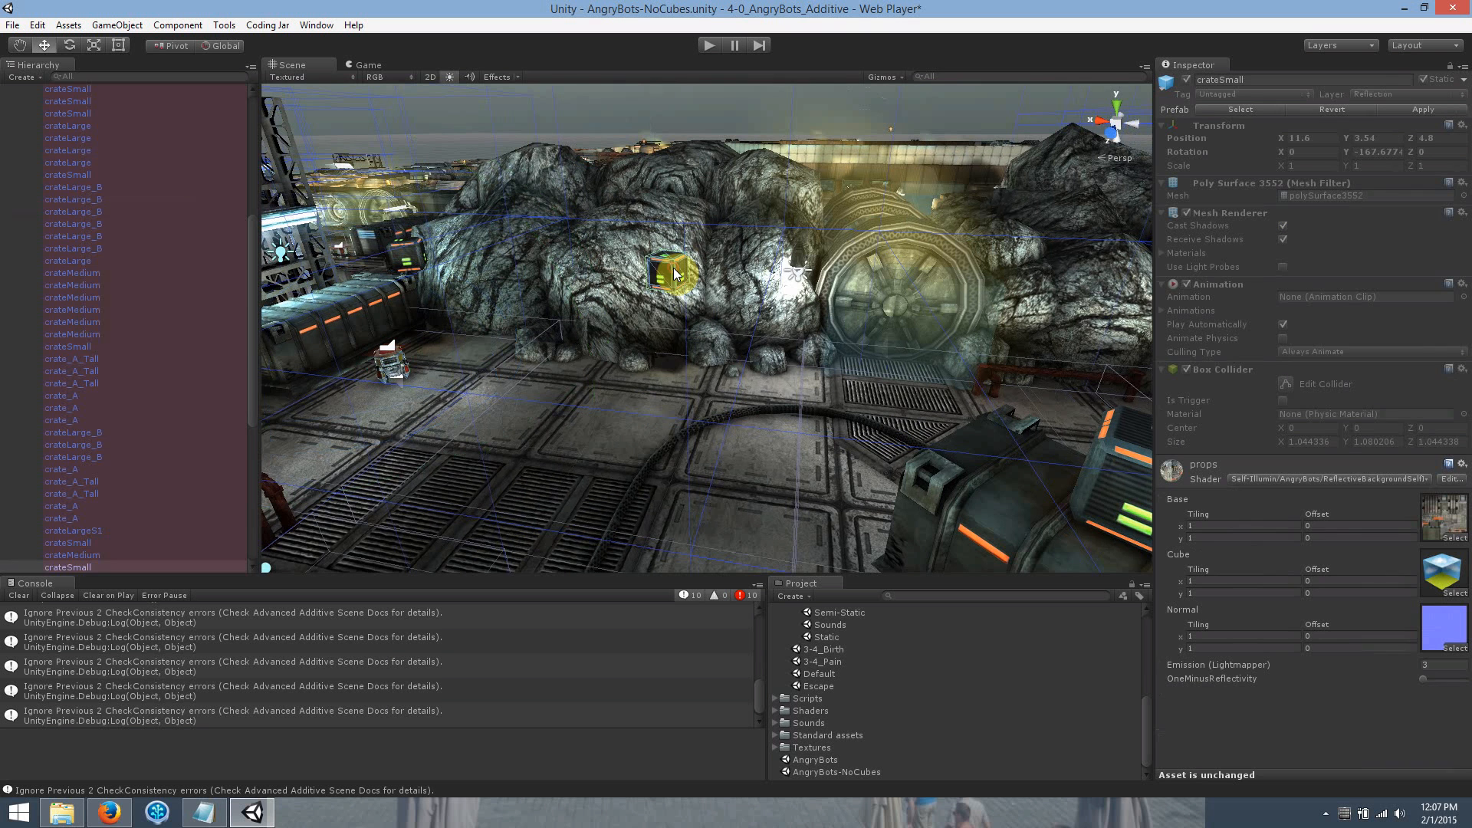
drag(250, 319, 255, 117)
click(14, 229)
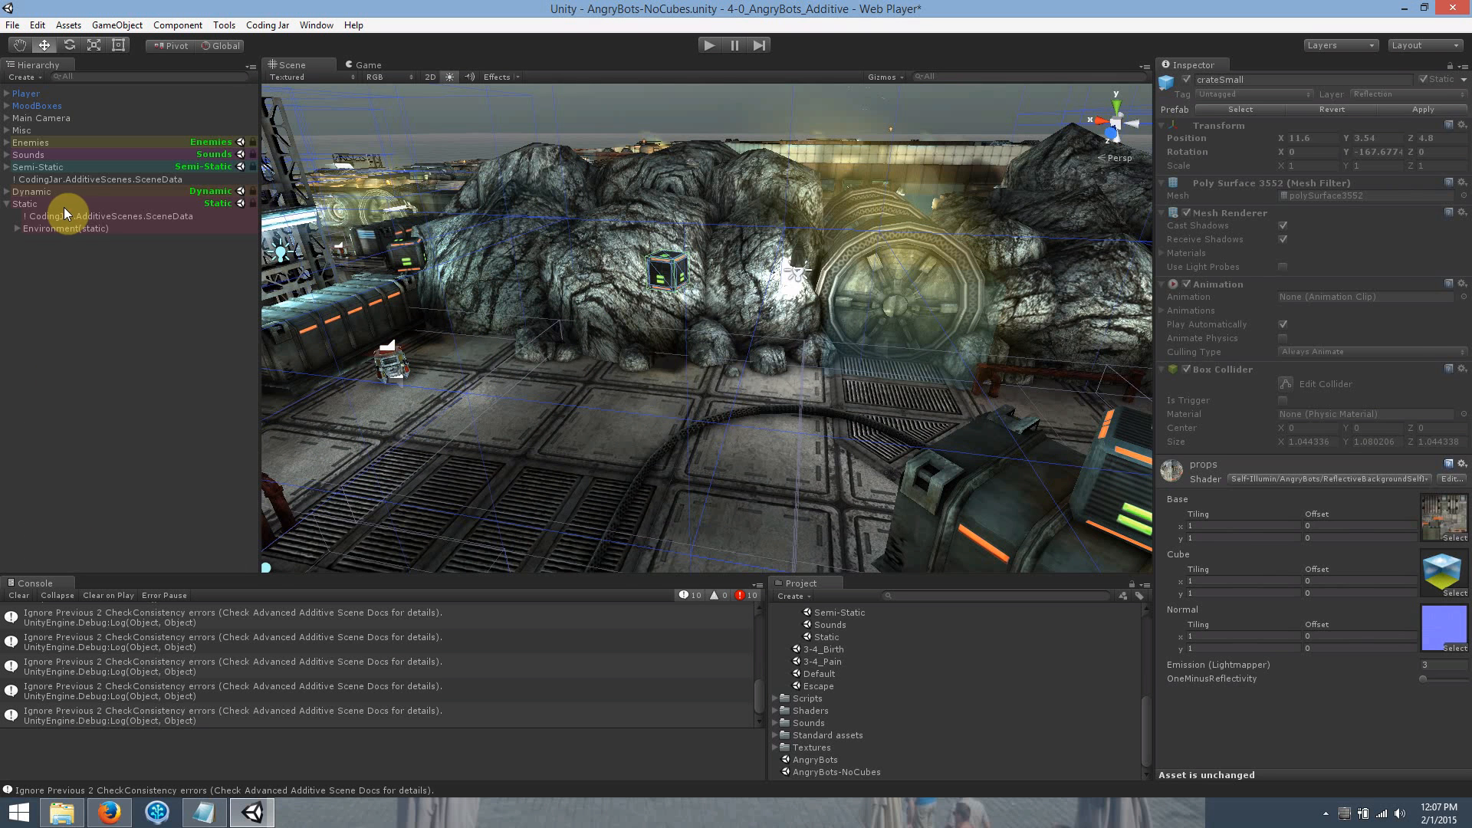
Unlock the Static sub scene while checking Main Camera's reflection references, and lock it again with its changes saved.
click(63, 206)
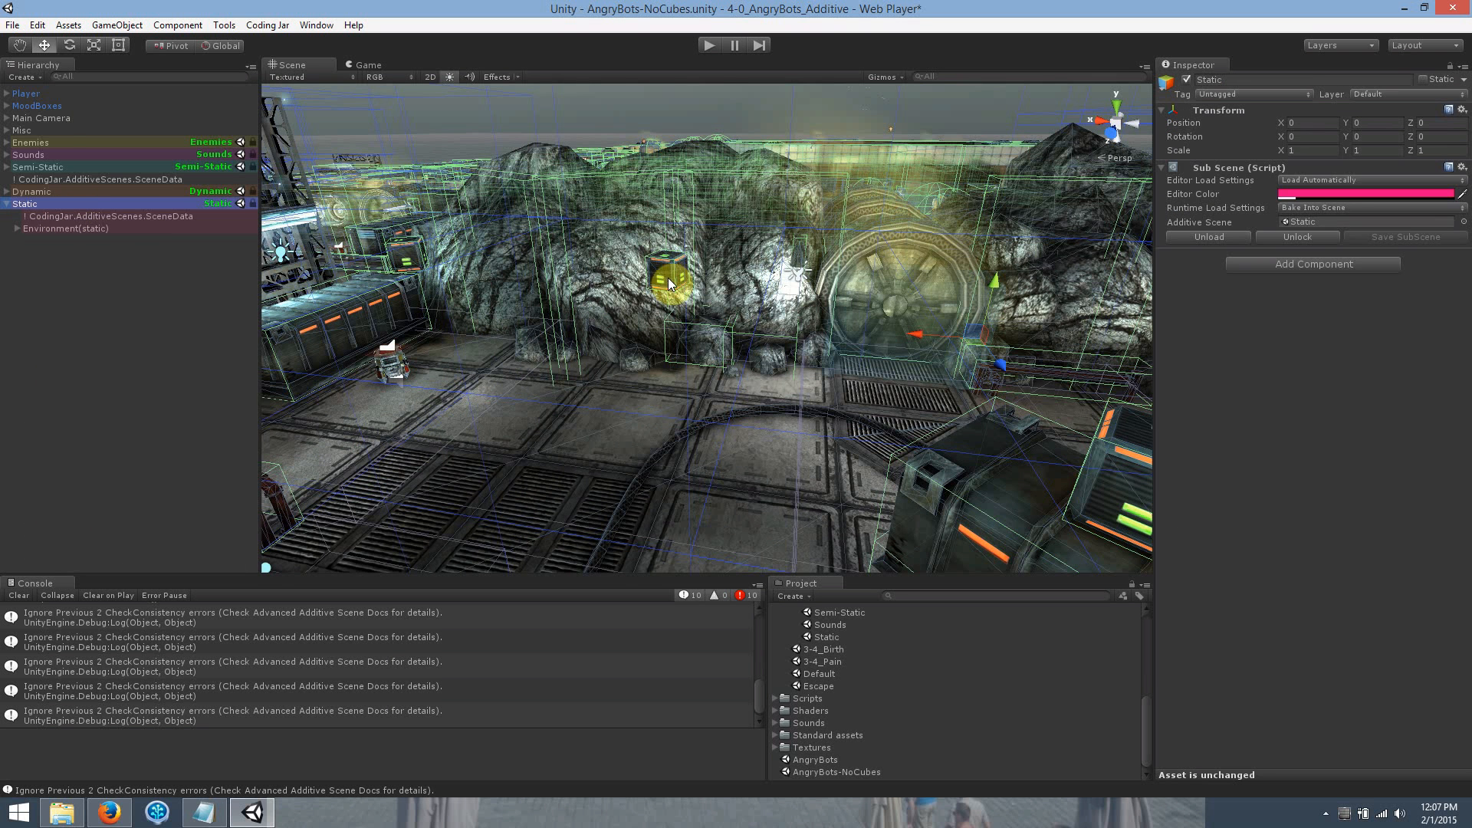
click(44, 118)
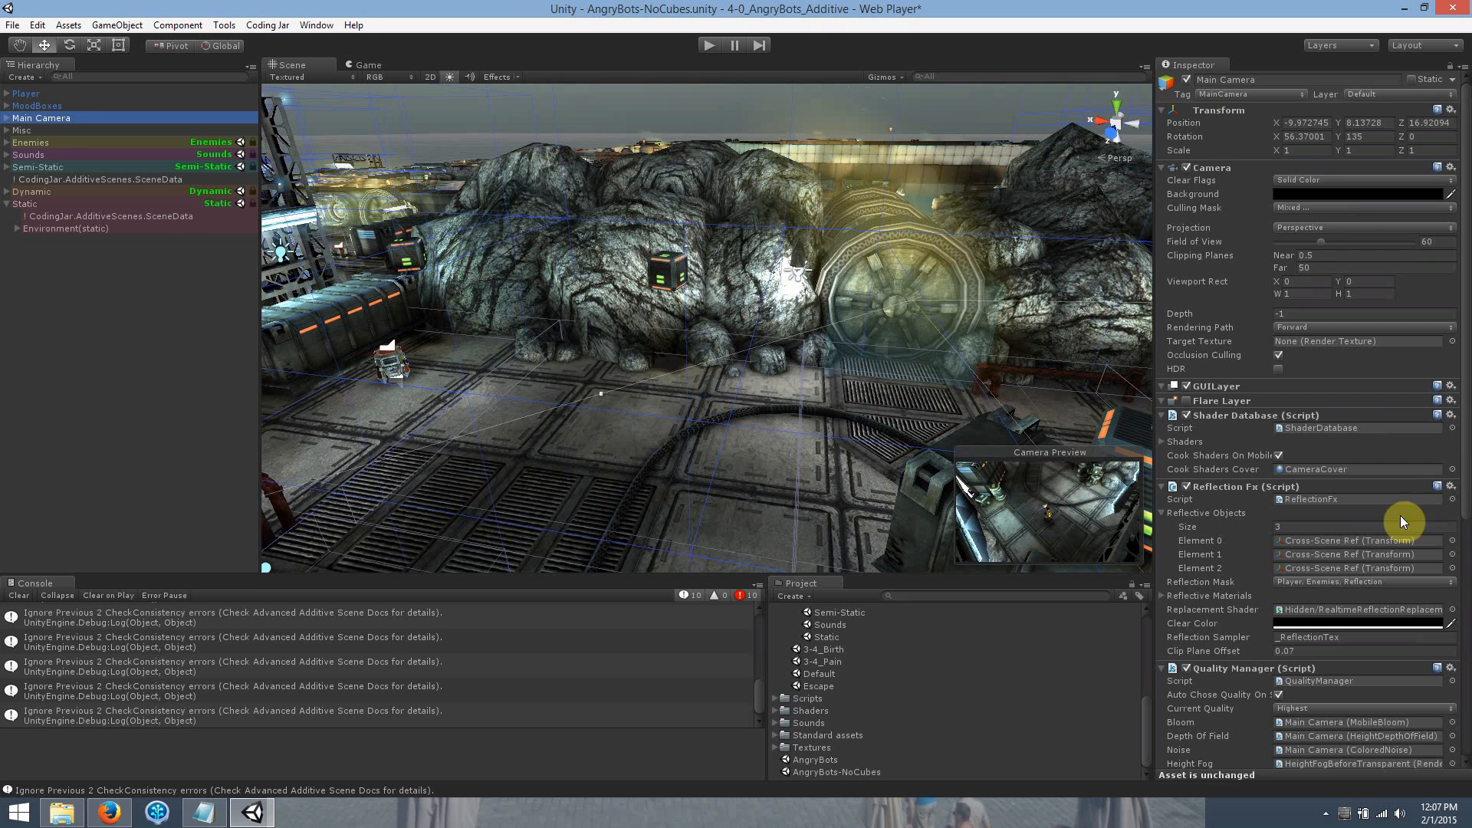
click(252, 203)
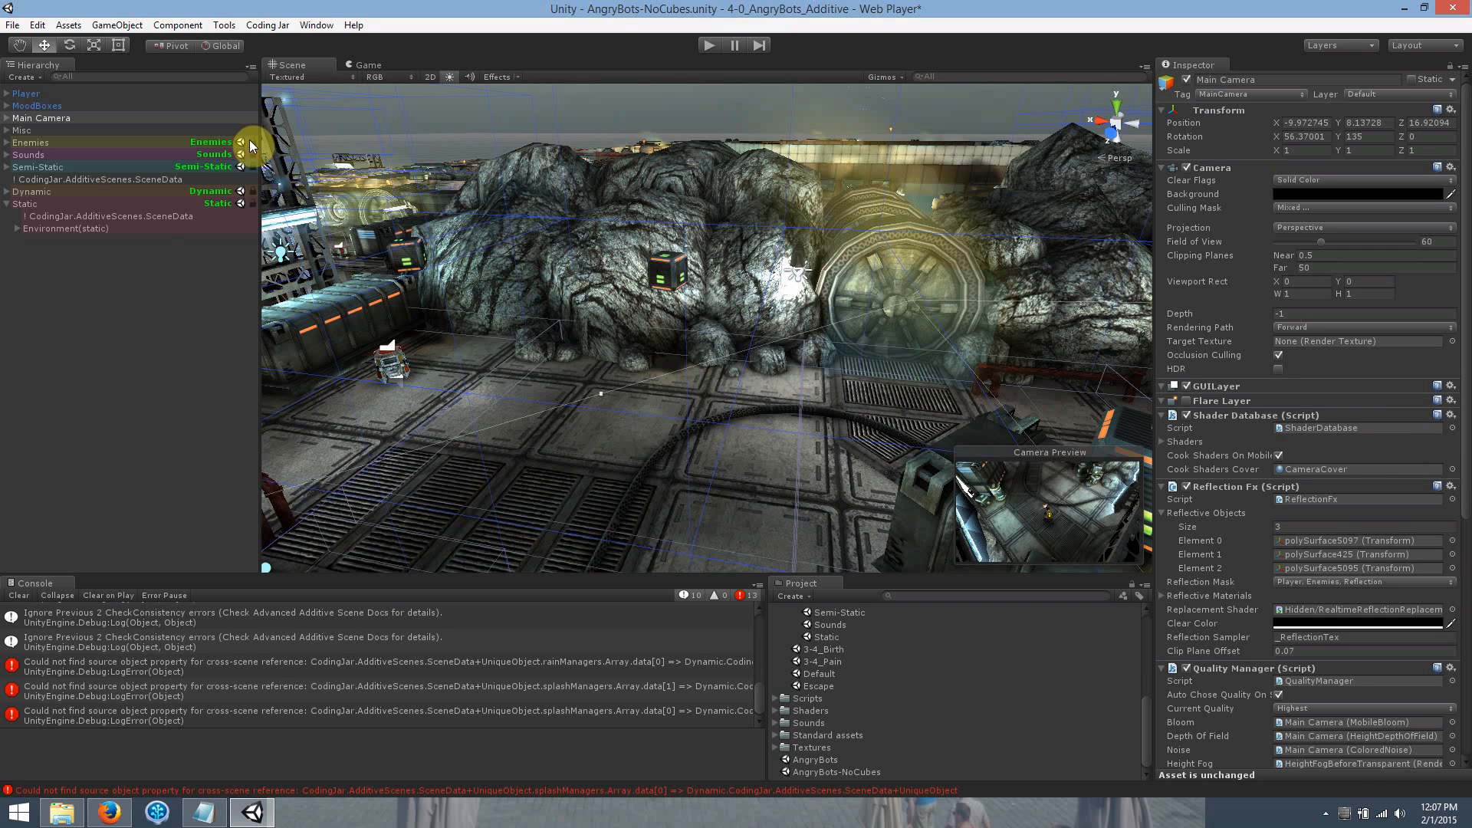
click(253, 204)
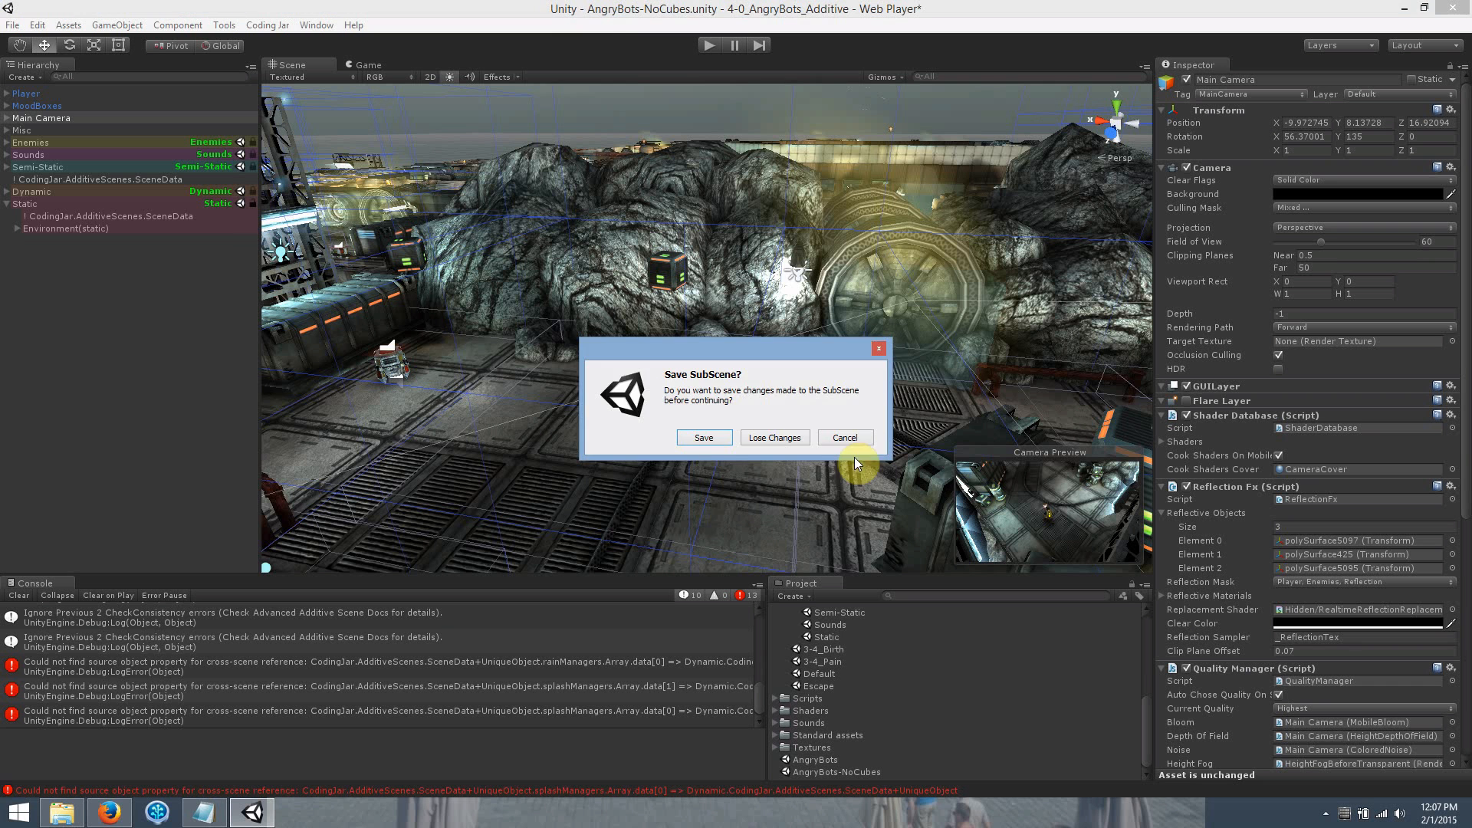
click(699, 438)
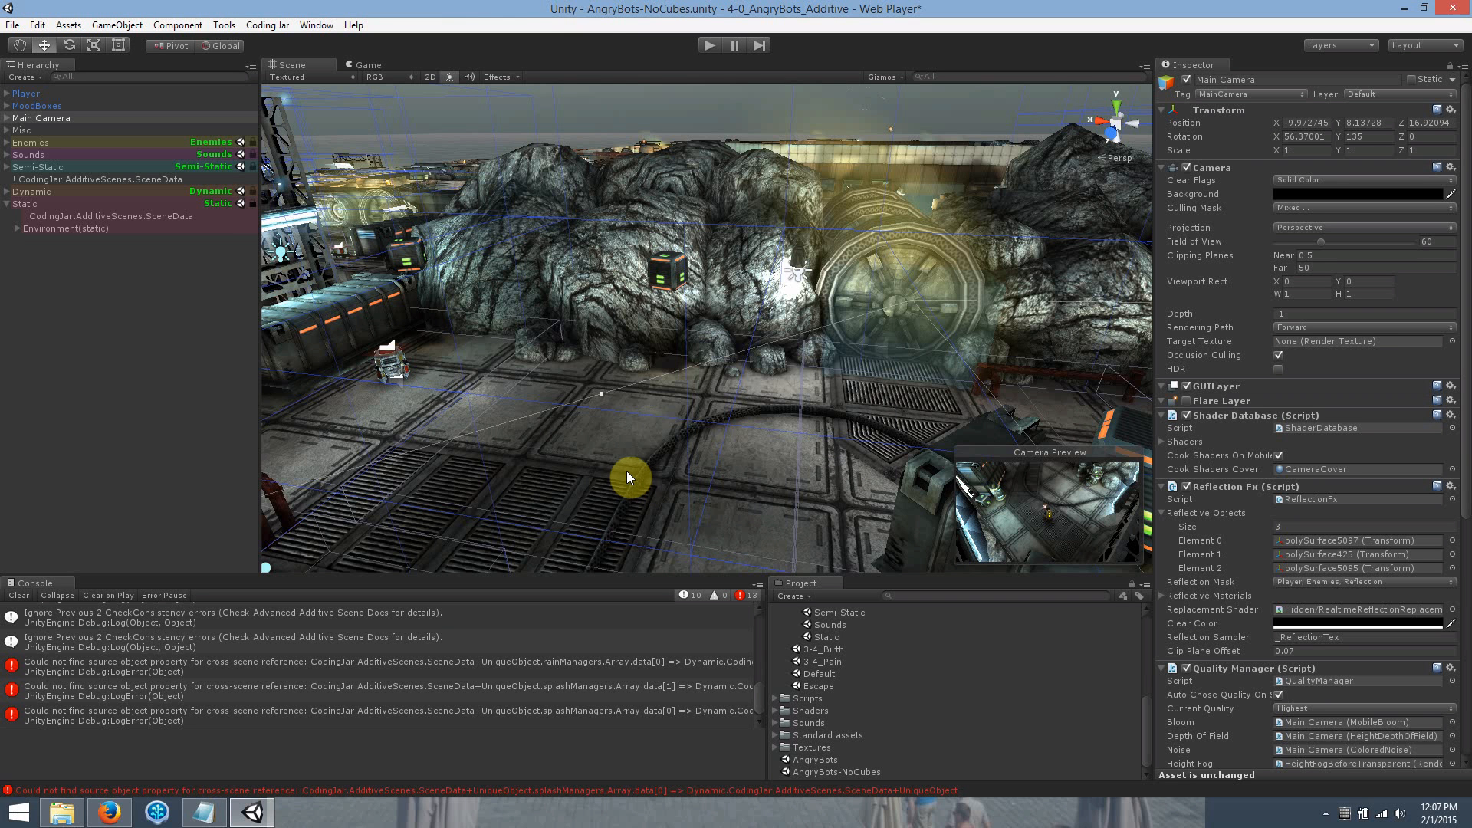
Play the game, walk the character past the raised barrel and crates to check them, and stop playback.
click(710, 51)
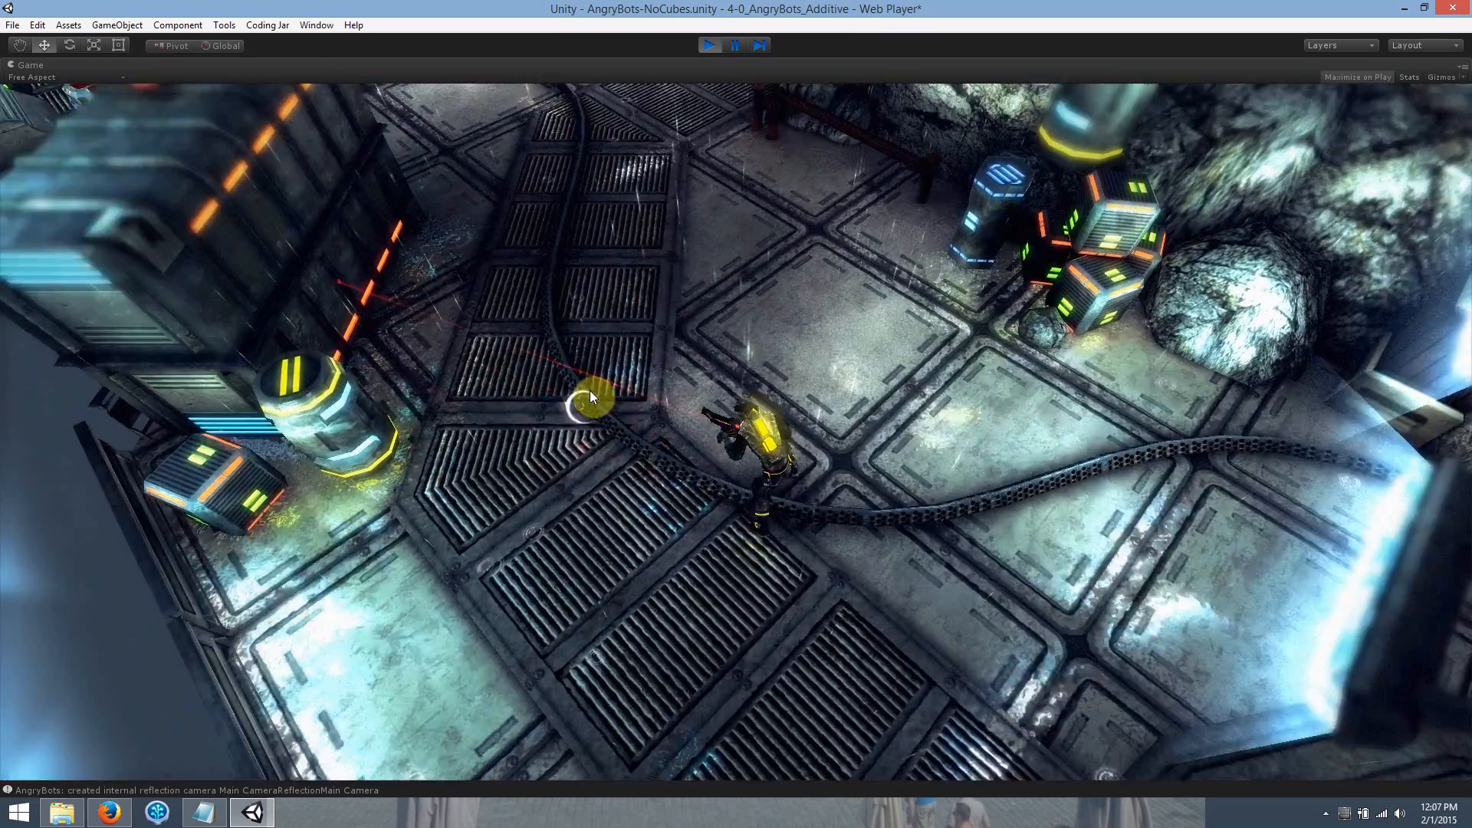
key(w)
key(a)
key(d)
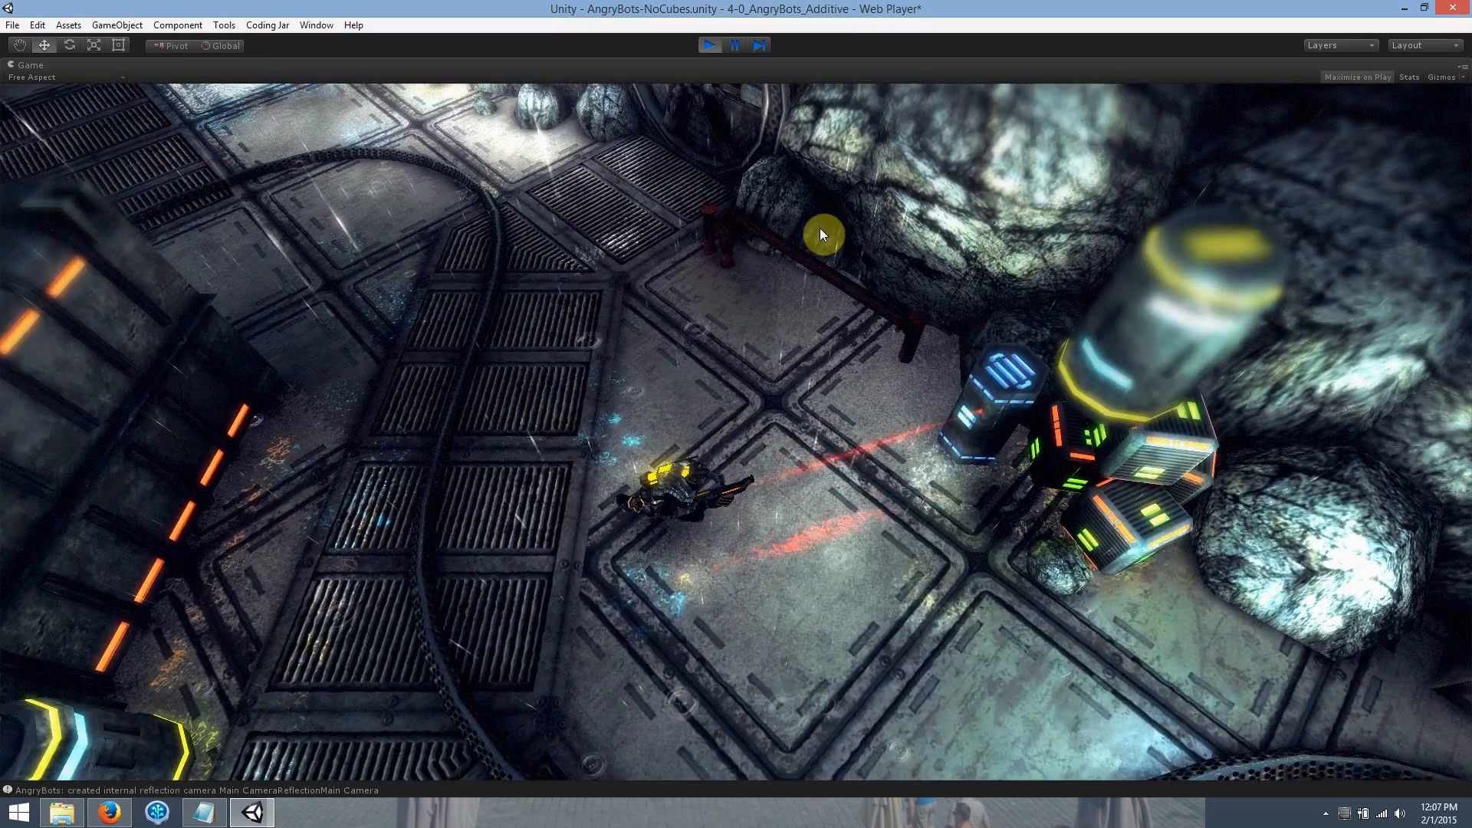
key(w)
key(a)
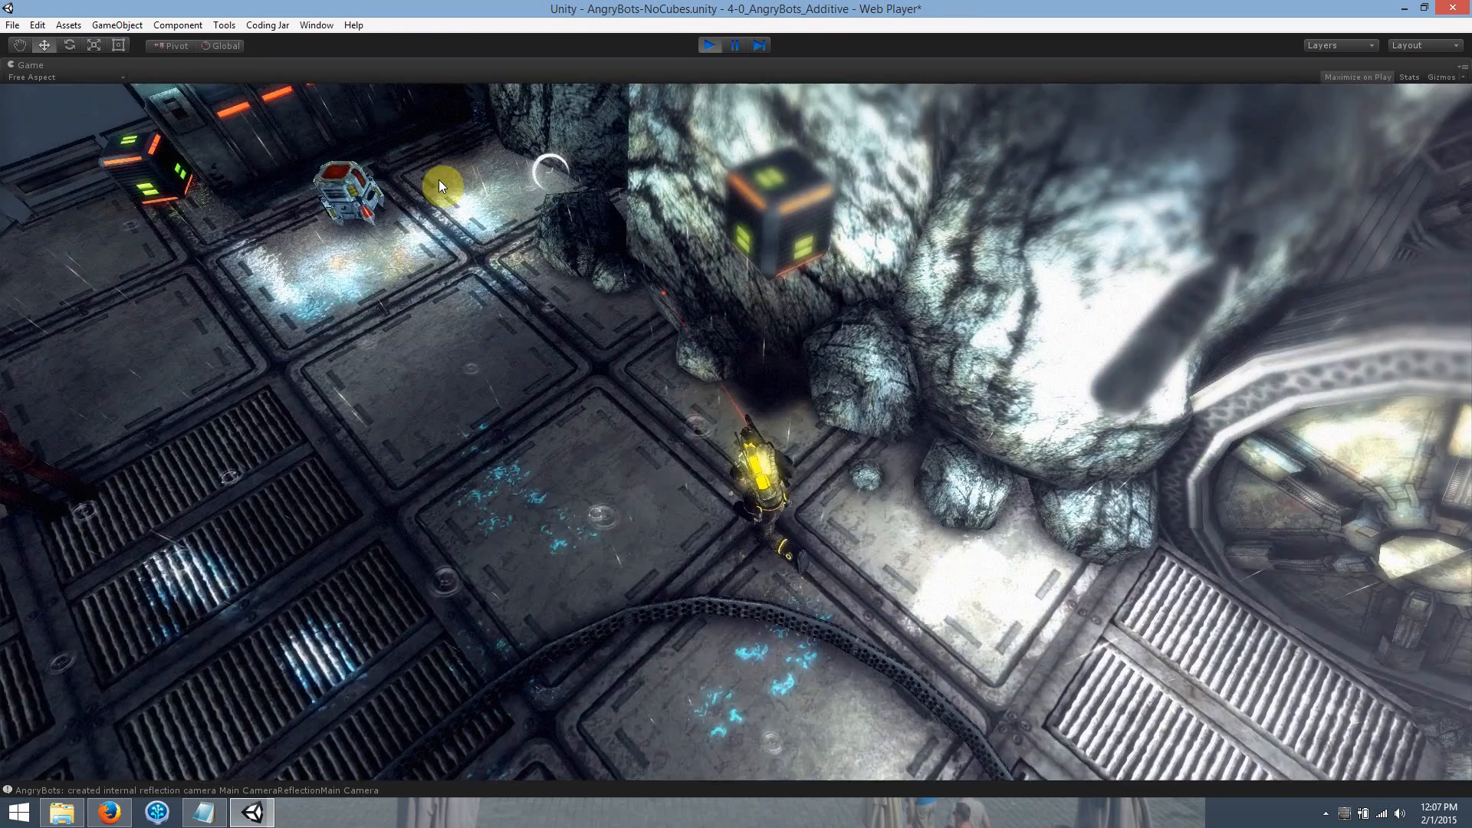
key(w)
key(a)
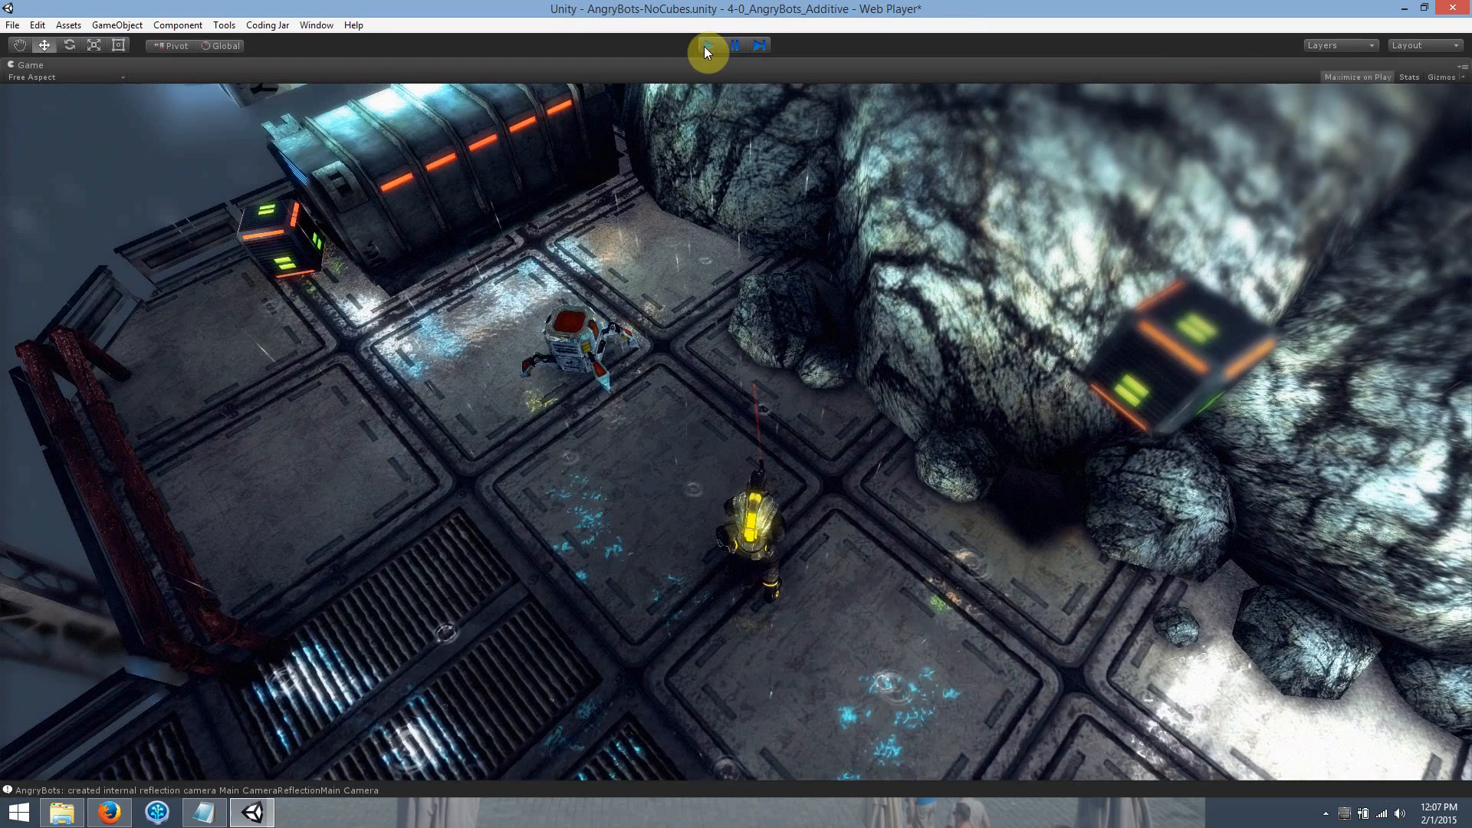
click(706, 46)
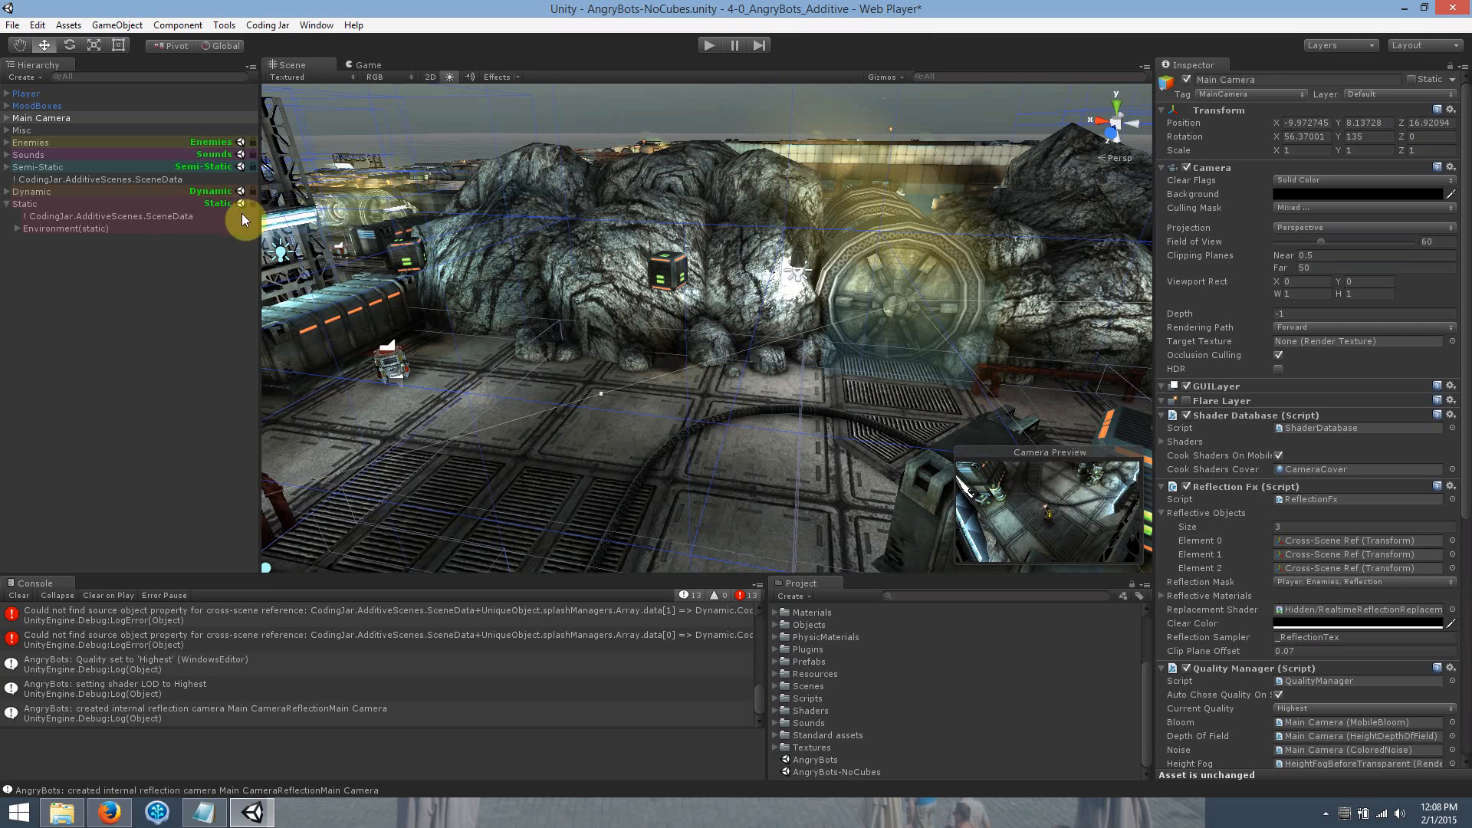
Unlock the Static sub scene and lower both raised small crates to the ground using snapped movement.
click(678, 276)
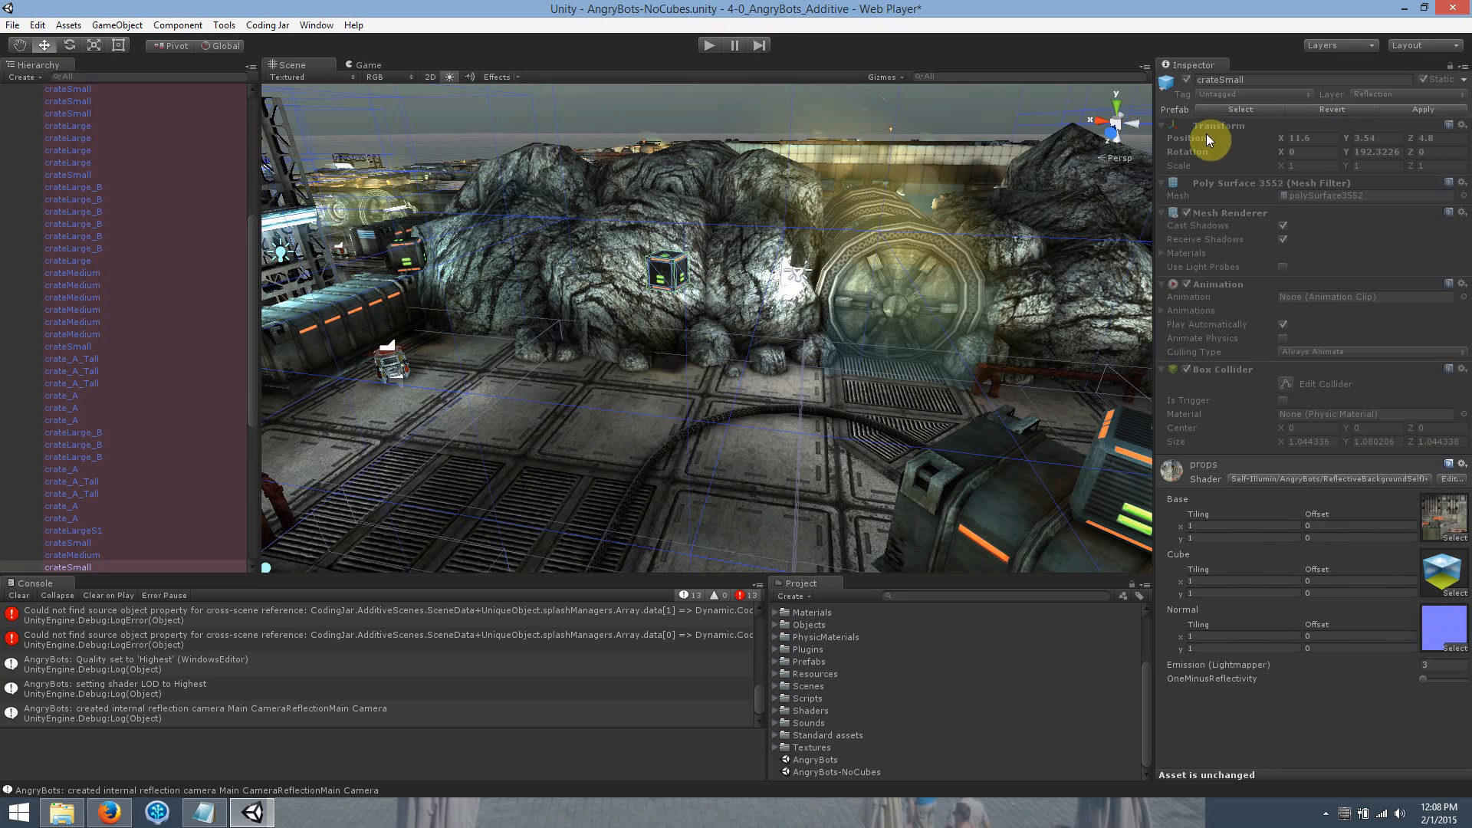
drag(247, 312, 242, 205)
click(241, 205)
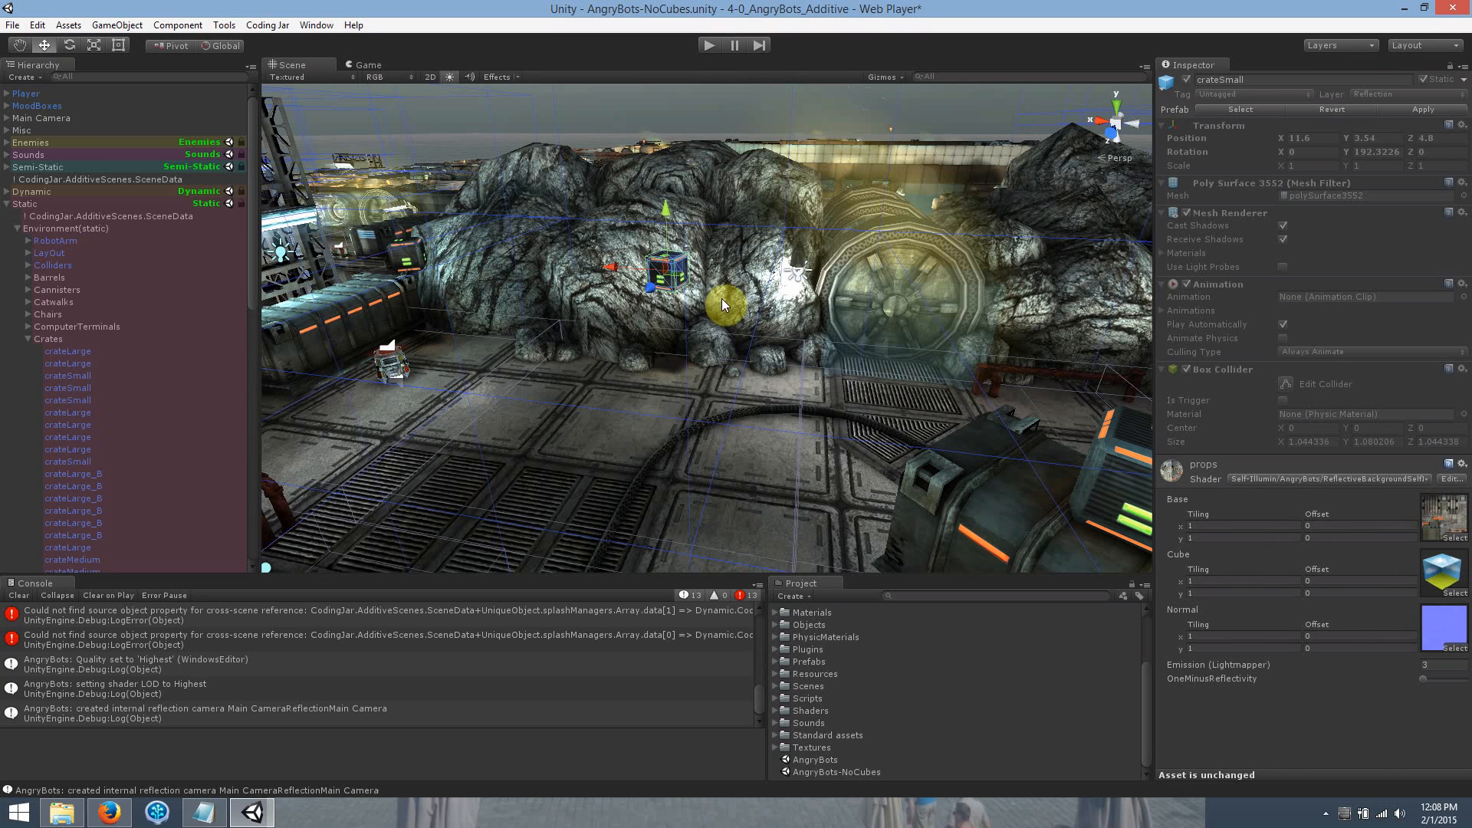
ctrl+drag(663, 241, 667, 320)
click(408, 261)
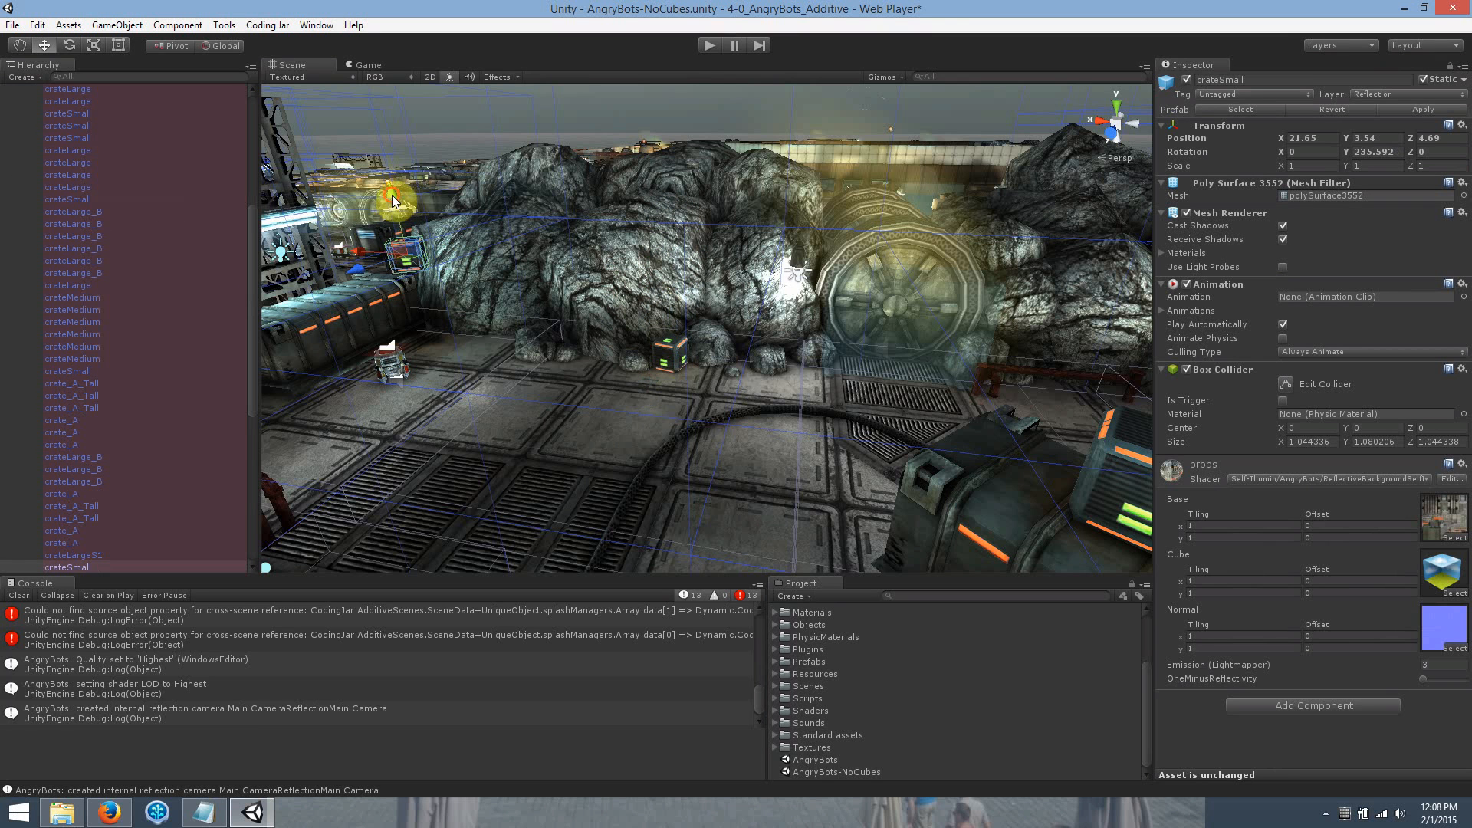
ctrl+drag(392, 195, 397, 277)
Lower the raised large barrel to the ground beside the stacked crates with snapping, and collapse Static in the hierarchy.
key(d)
right_drag(490, 362, 674, 319)
click(674, 319)
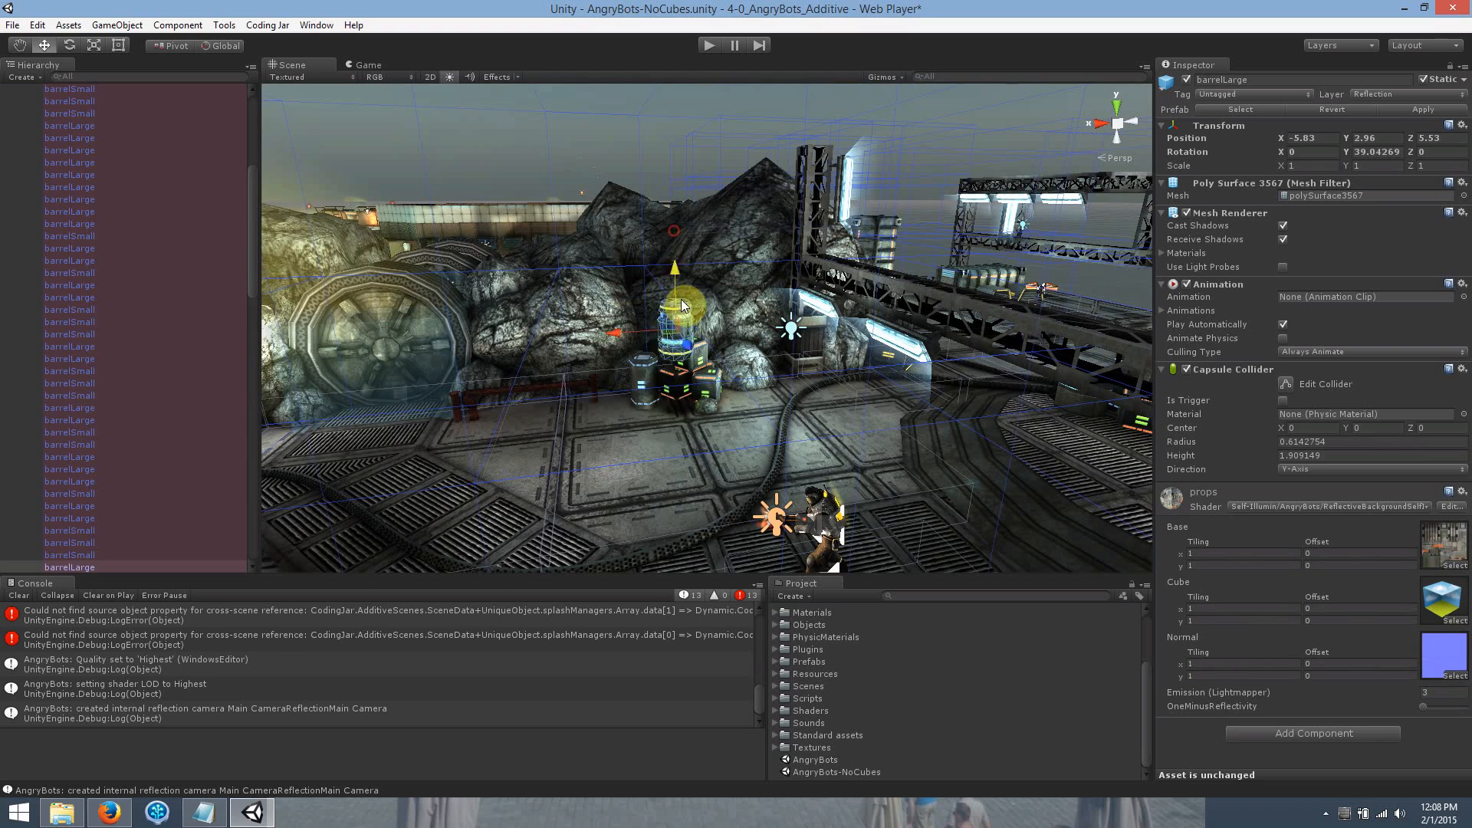
ctrl+drag(681, 302, 677, 329)
click(803, 346)
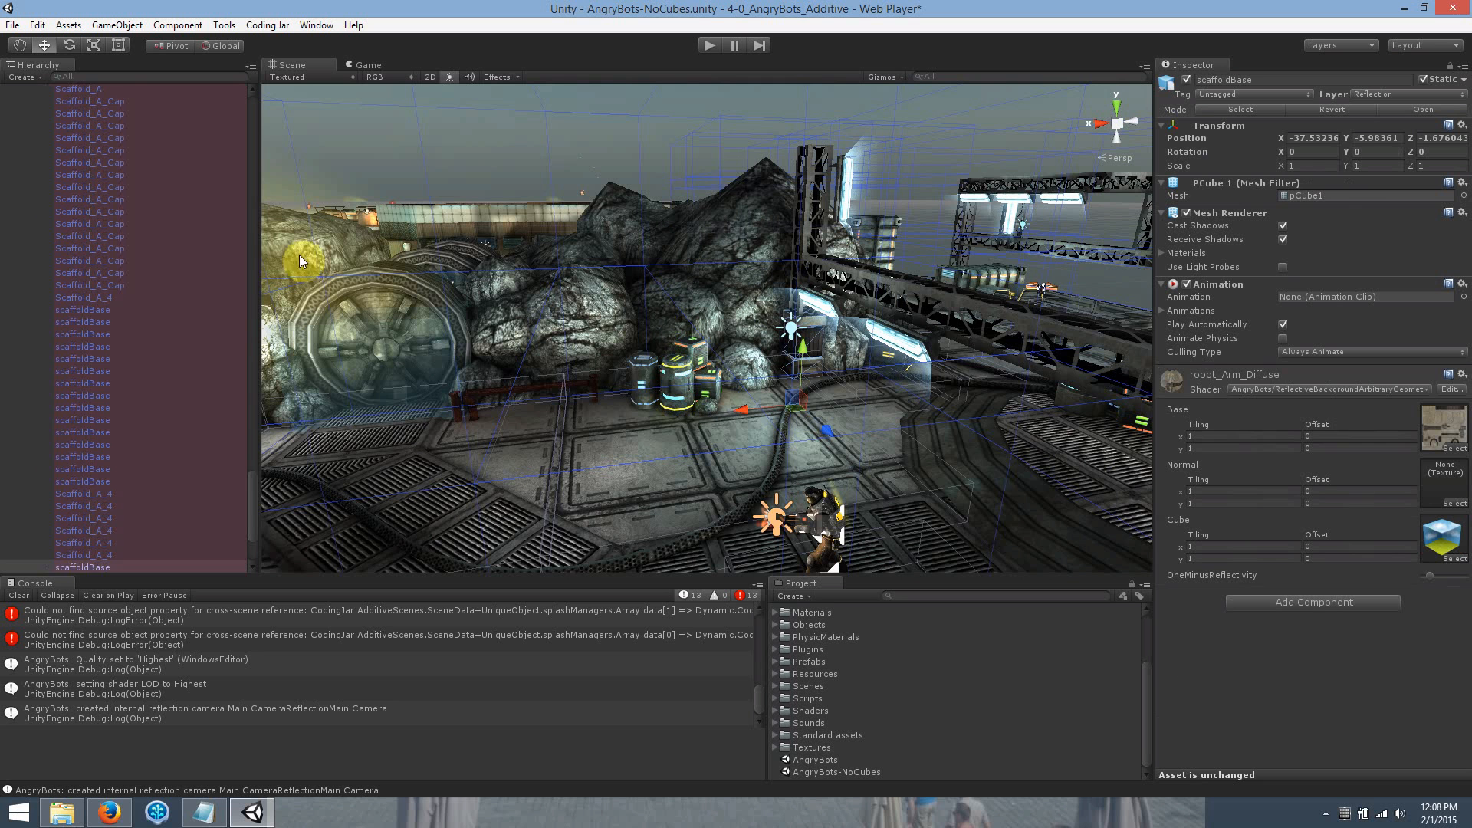
scroll(249, 234, up, 10)
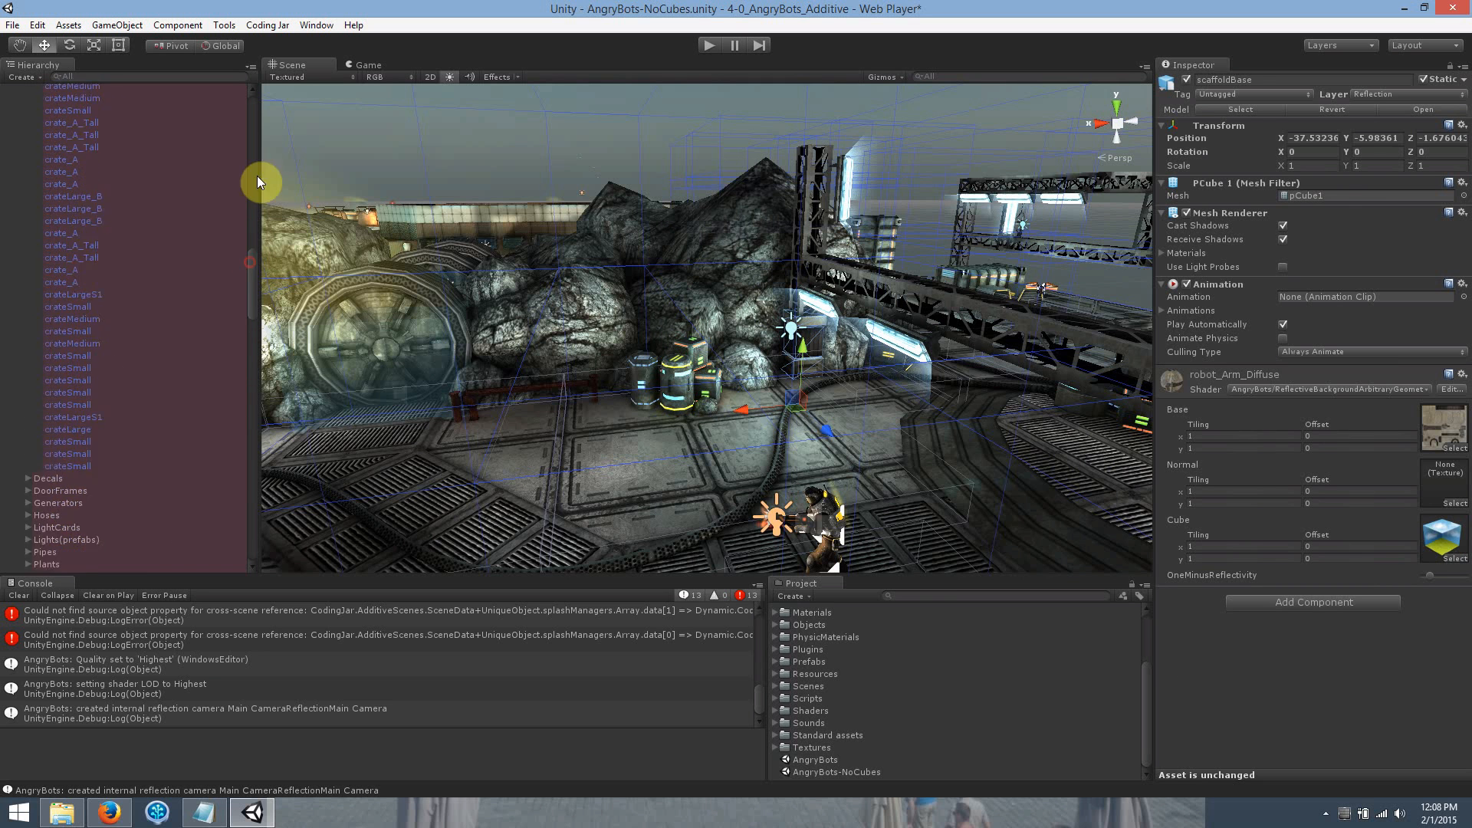
click(6, 204)
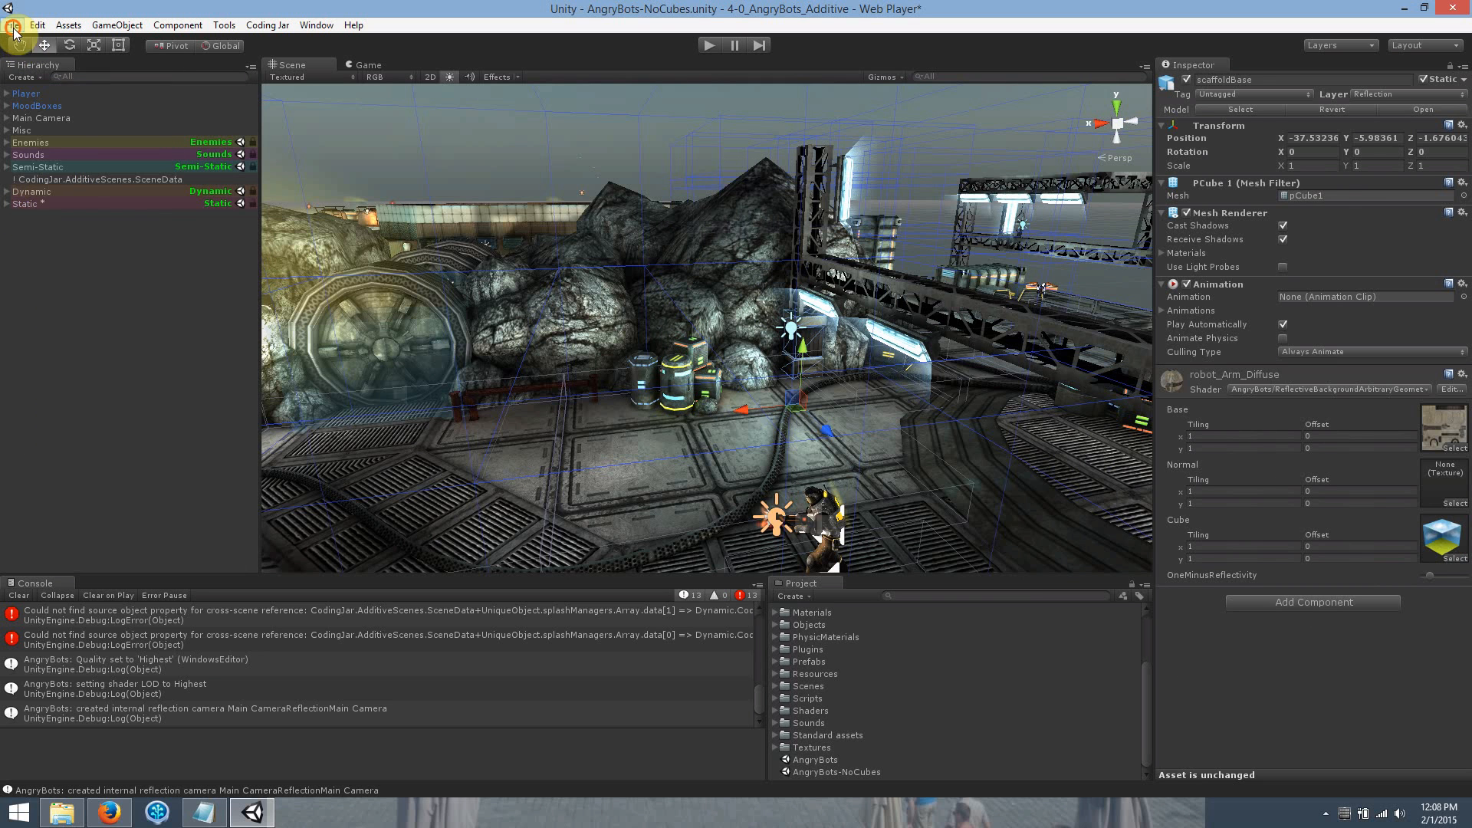
Save the scene, unlocking all sub scenes needed to store the cross-scene references.
click(12, 25)
click(67, 82)
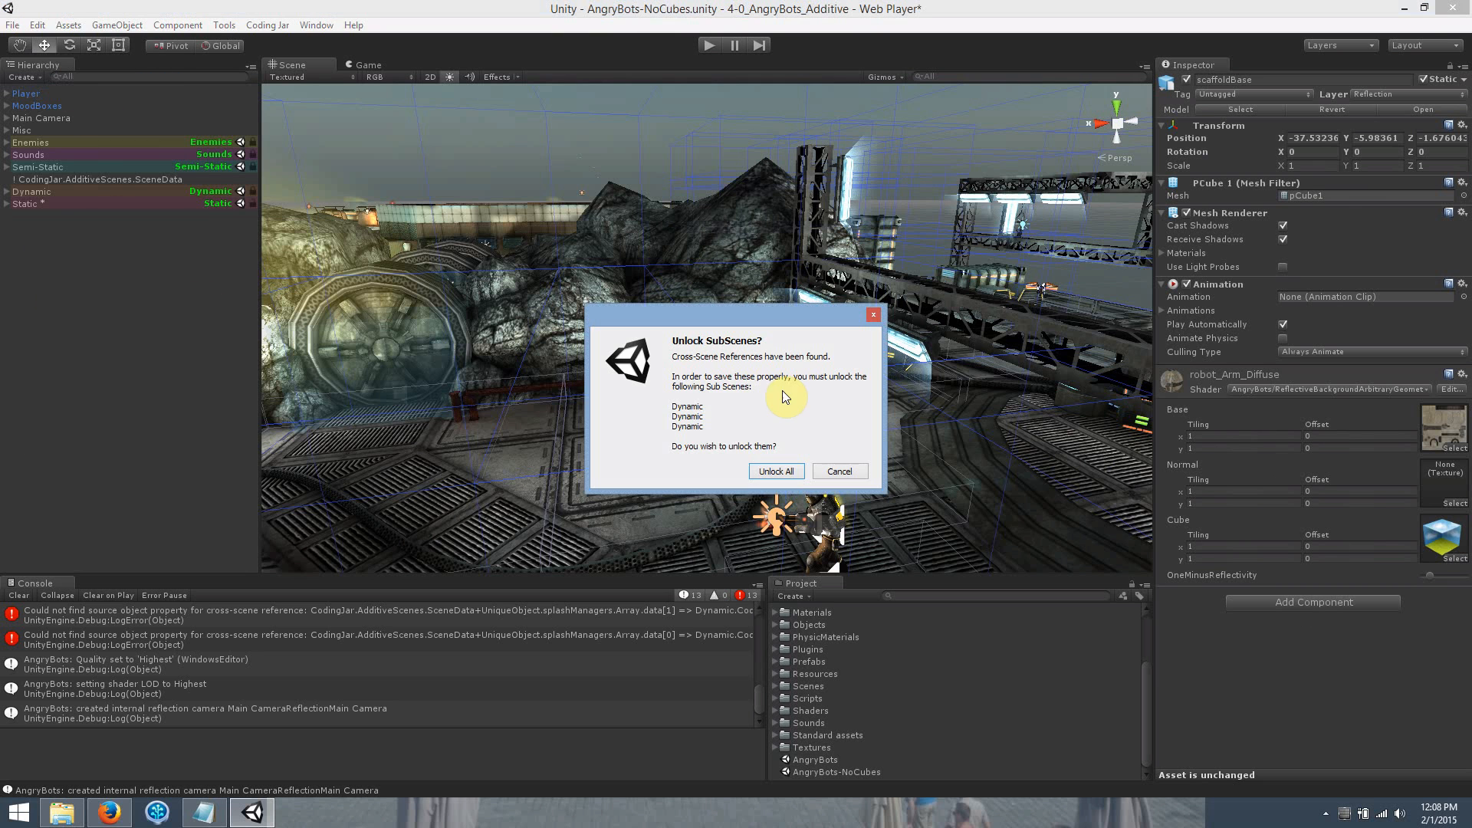
click(778, 470)
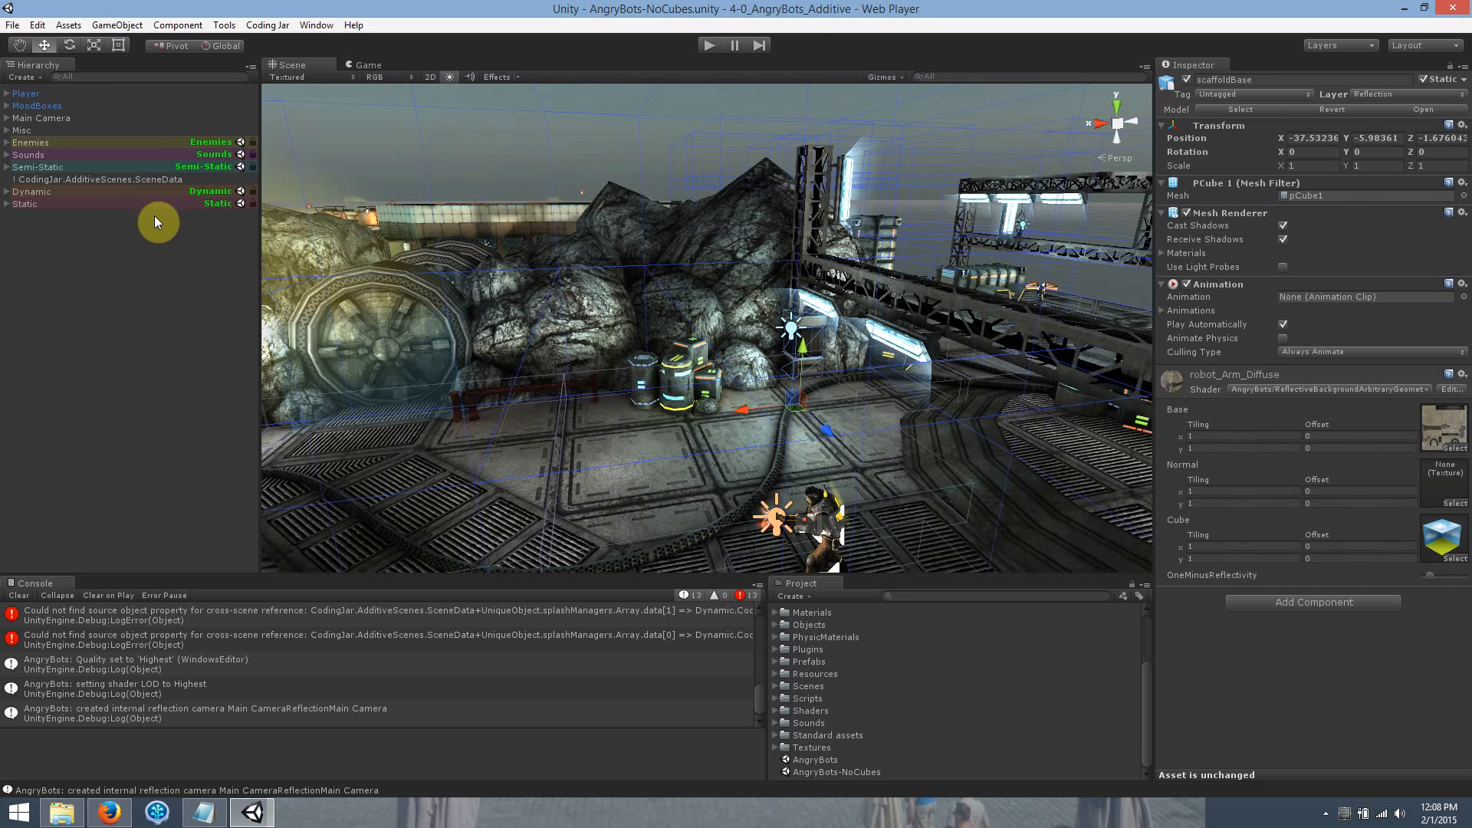
Lock the Static sub scene without saving its pending changes, leaving its group collapsed in the hierarchy.
click(7, 205)
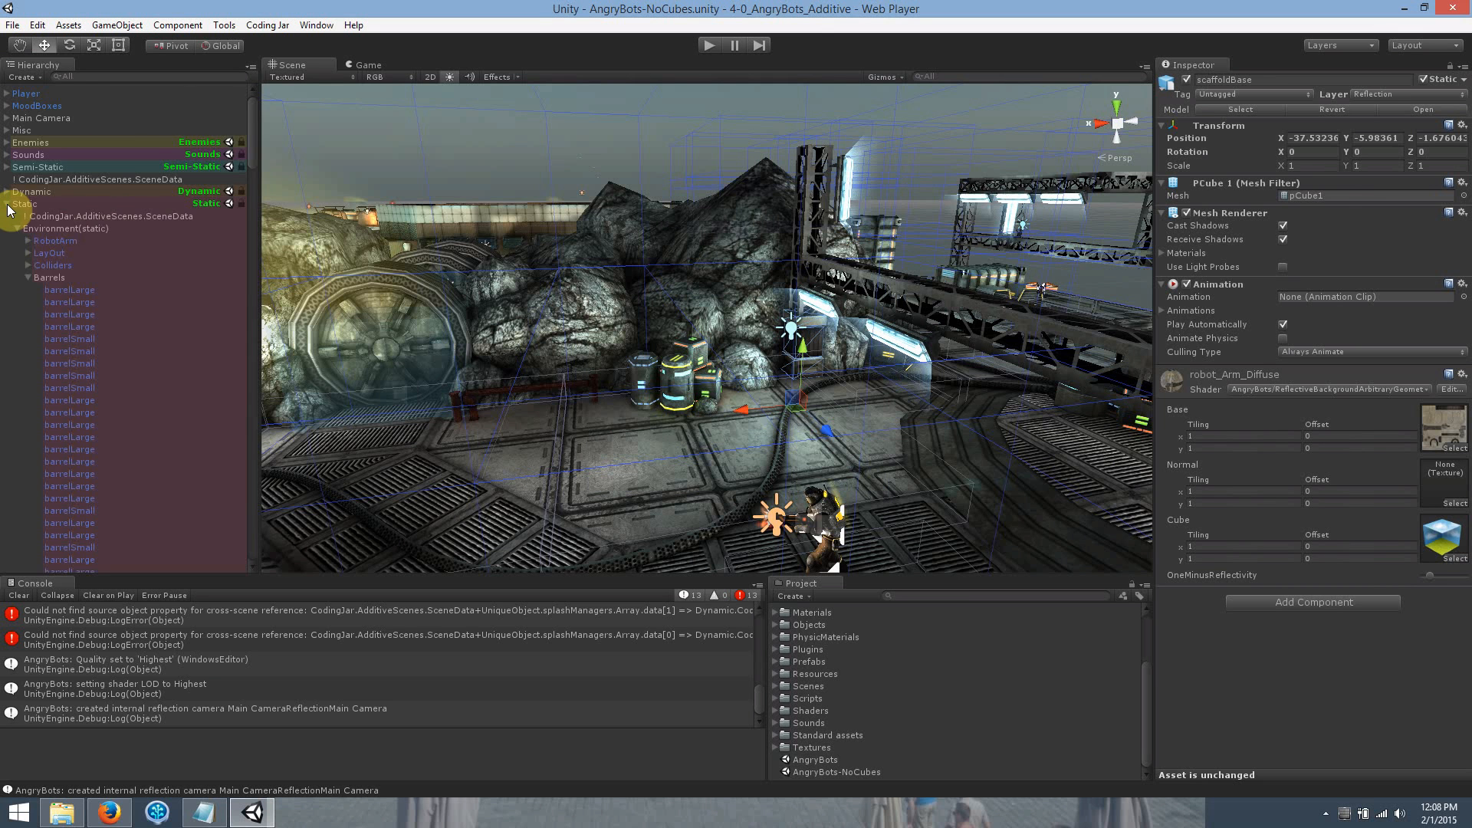
click(7, 205)
click(253, 205)
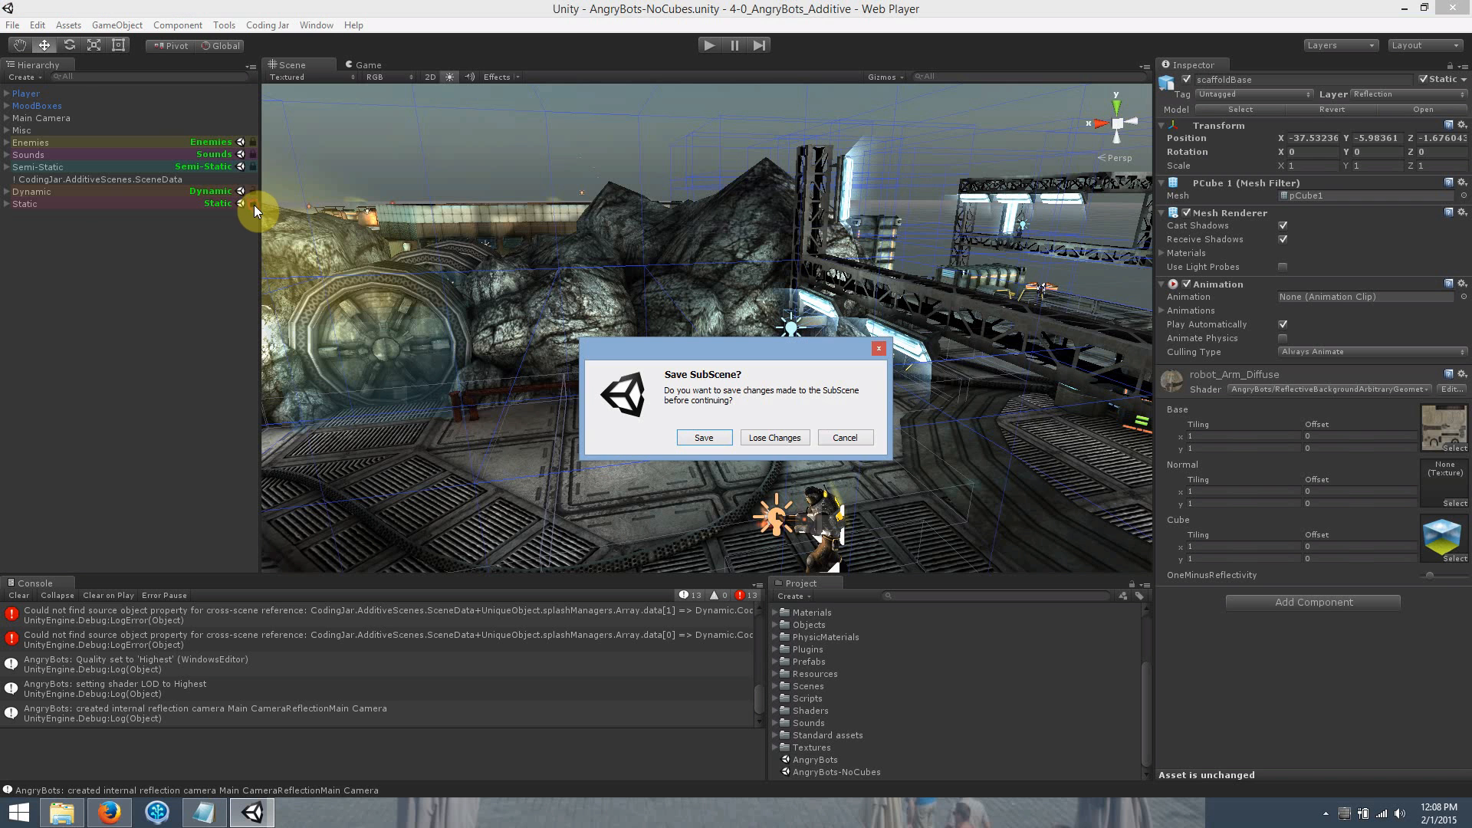
click(770, 437)
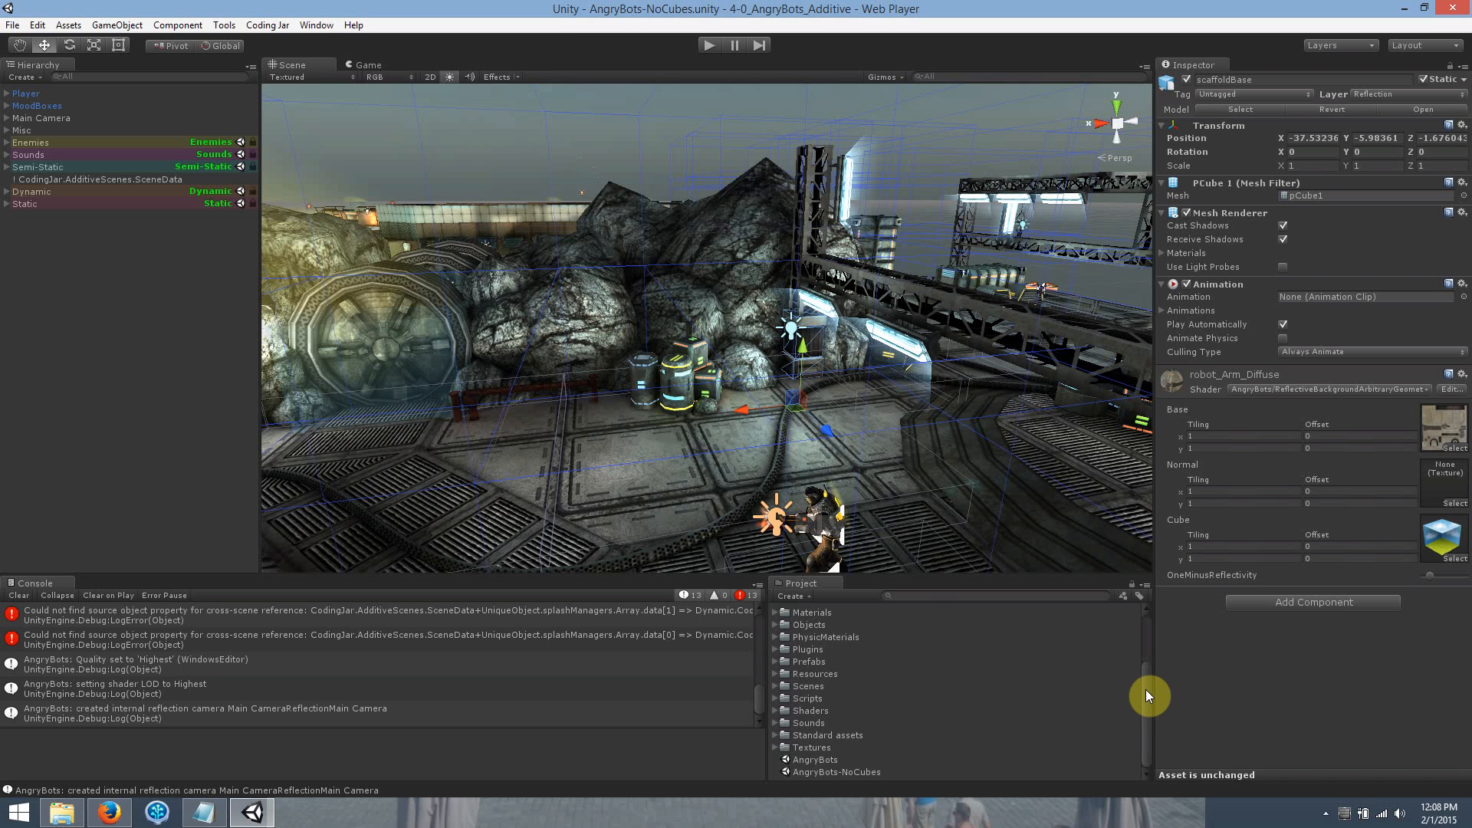
Open the Static sub scene on its own from its Additive Scene asset and clear the console log.
scroll(1144, 657, up, 3)
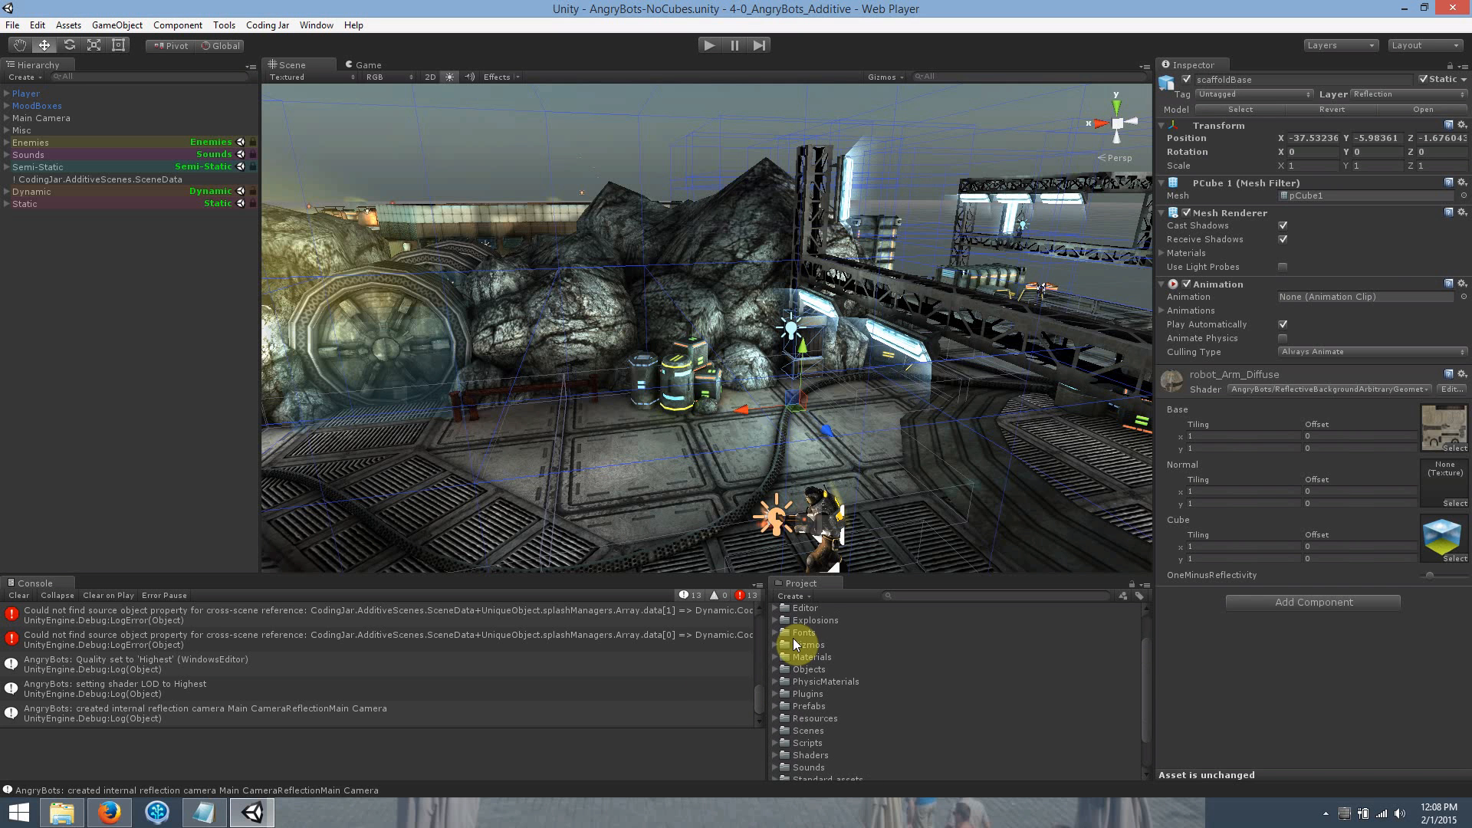
click(167, 201)
click(1323, 221)
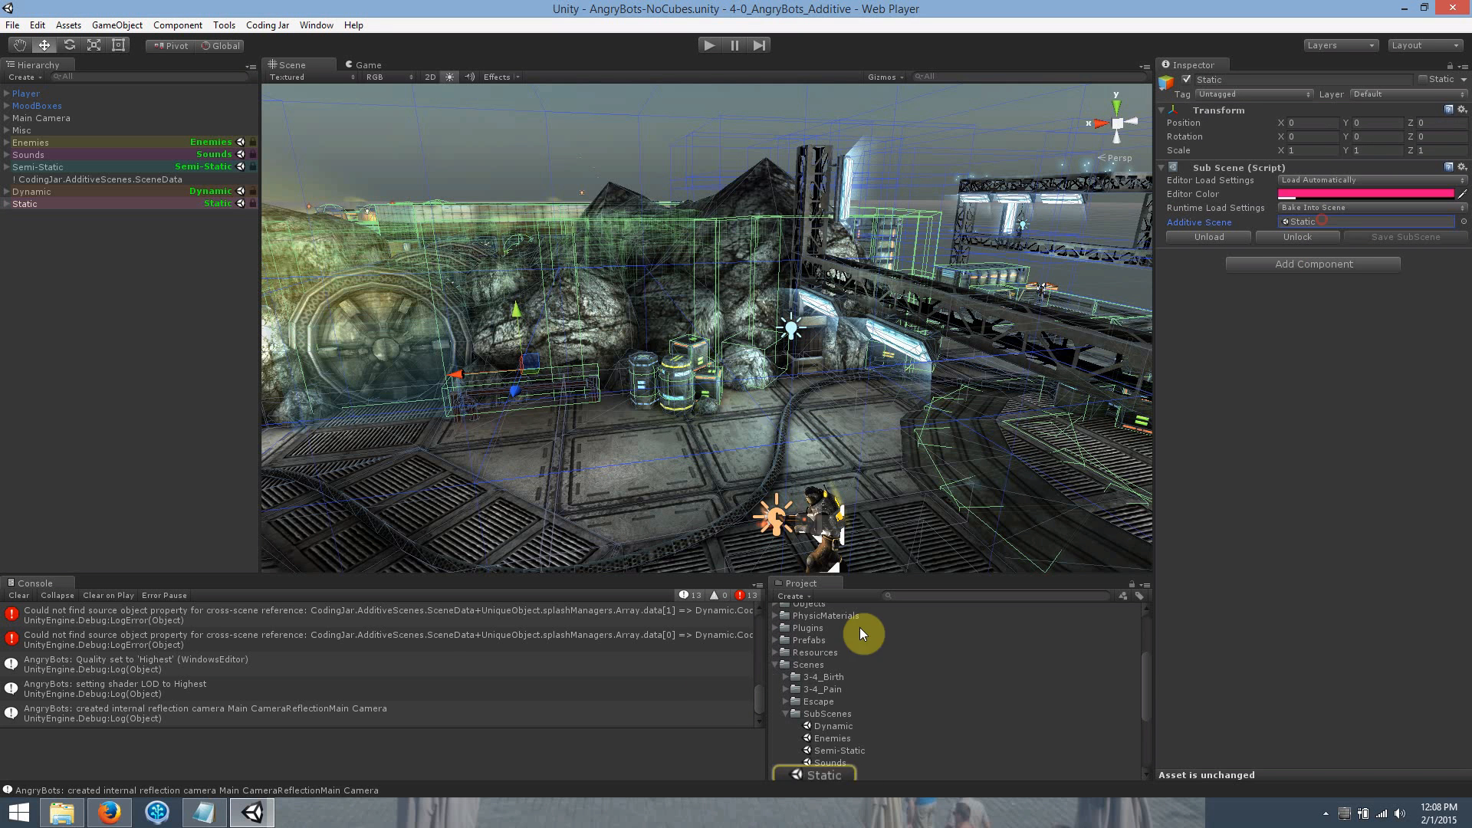
double_click(828, 775)
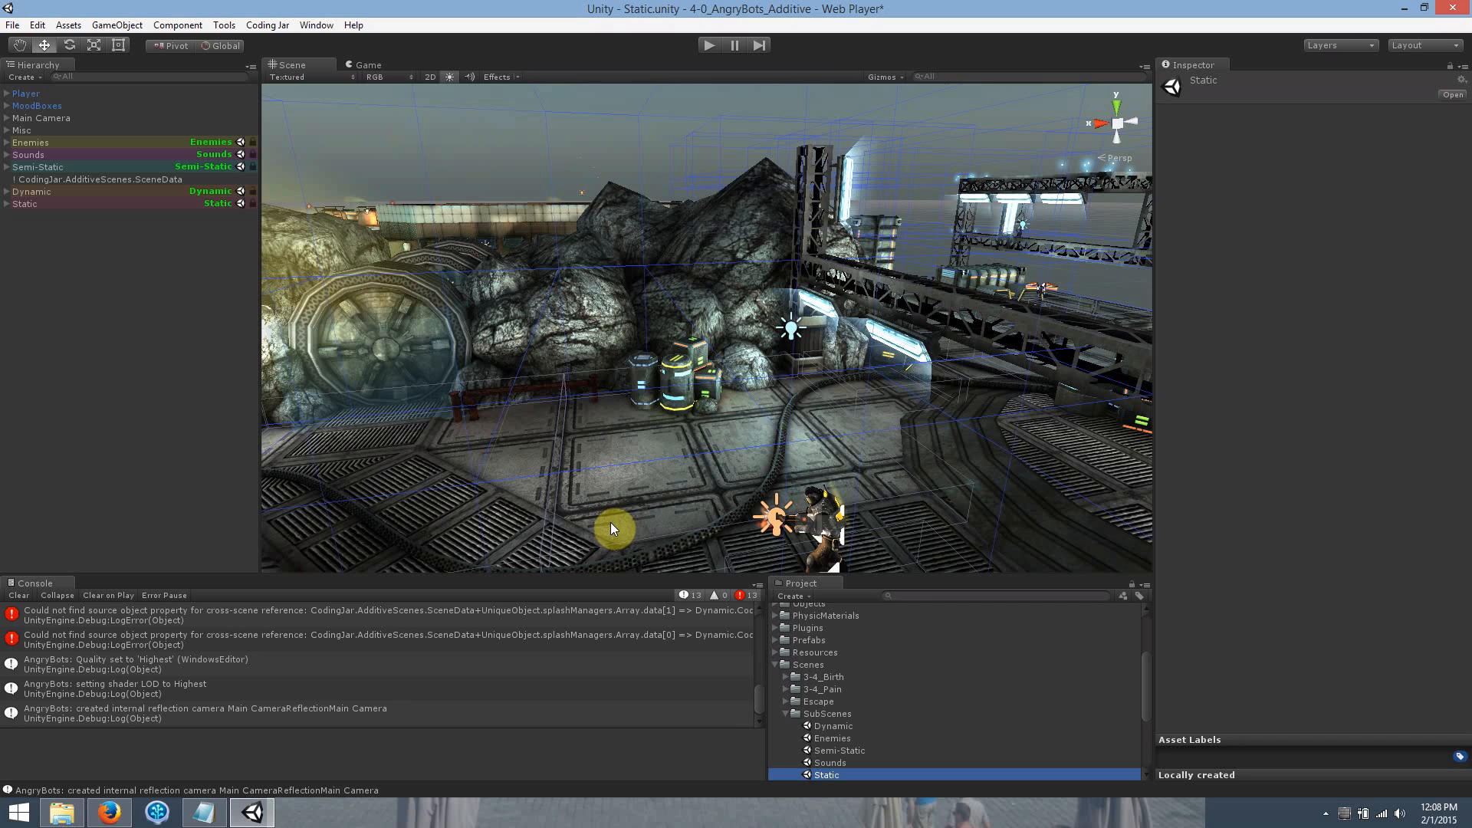
right_drag(564, 391, 470, 411)
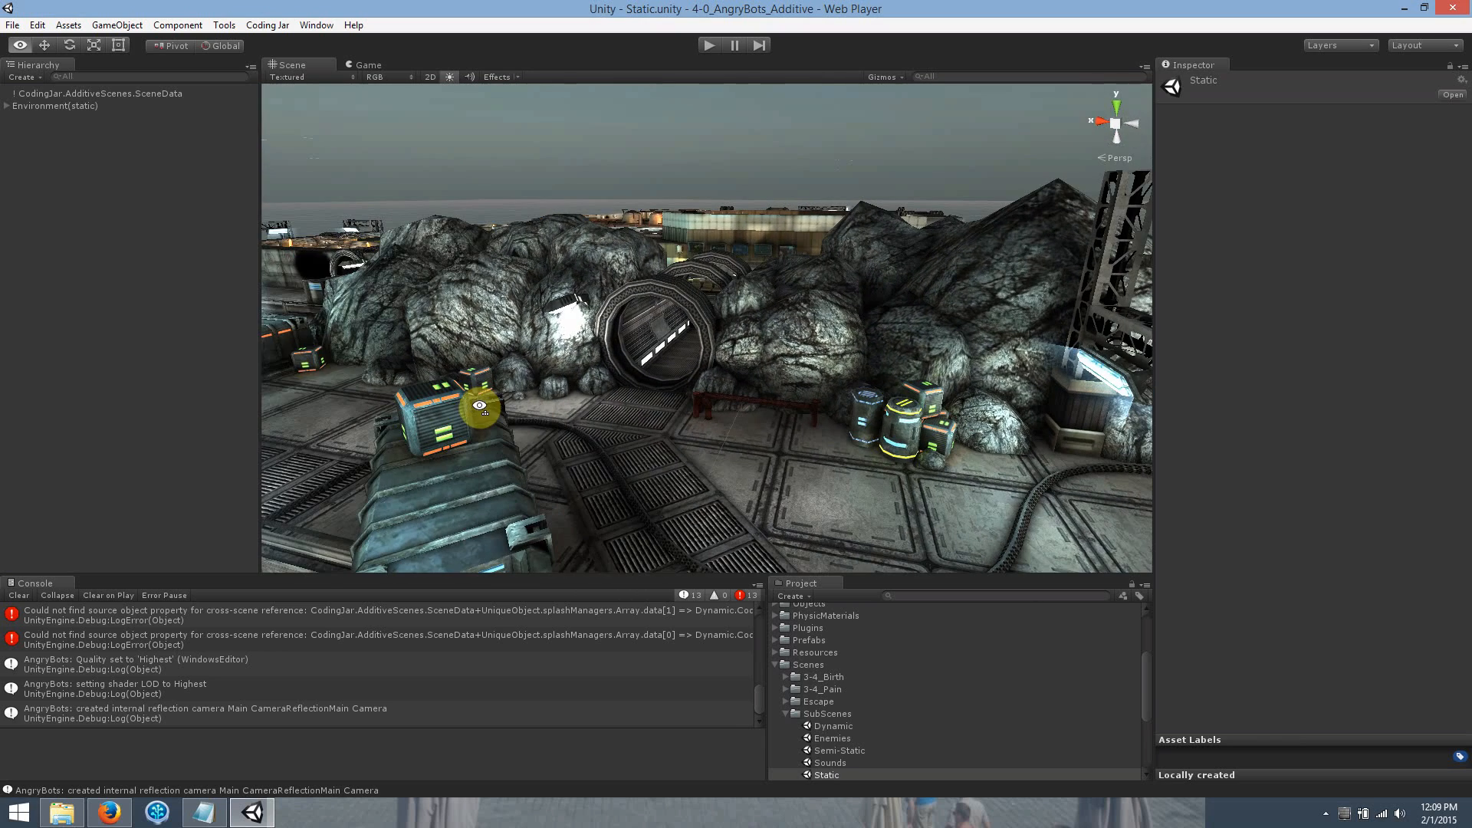
click(18, 596)
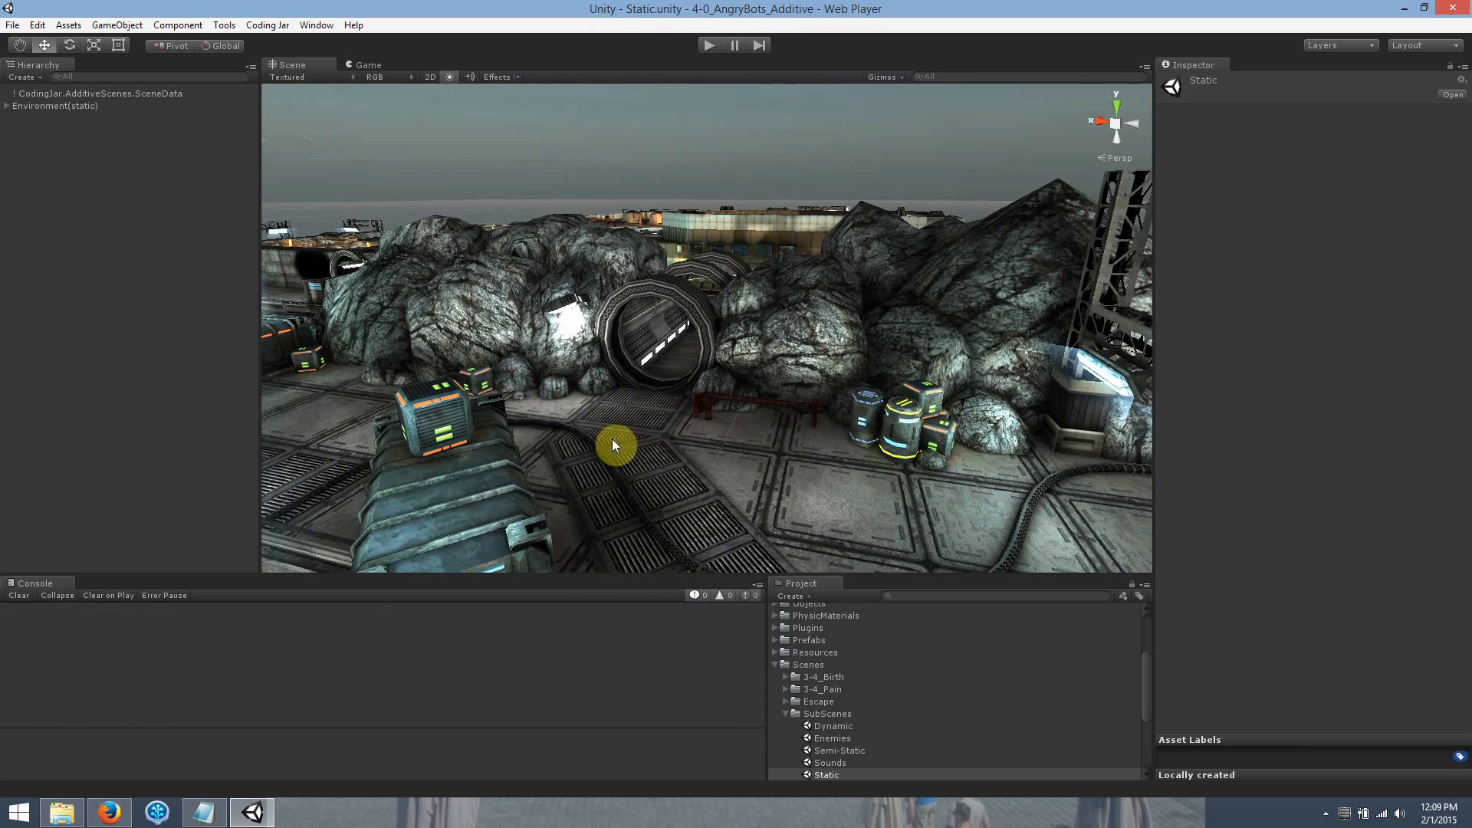
right_drag(615, 444, 552, 462)
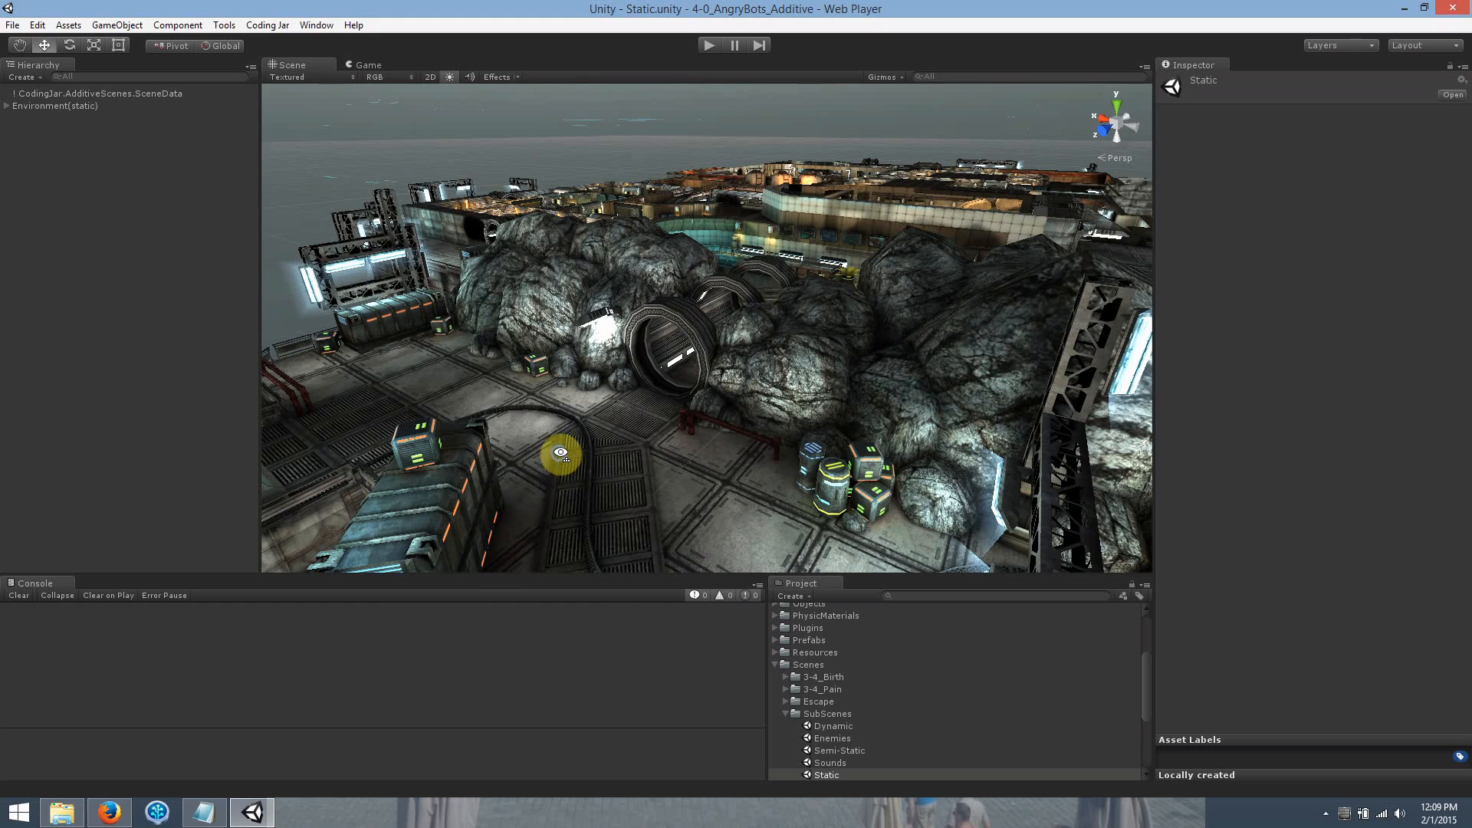
alt+drag(559, 450, 605, 453)
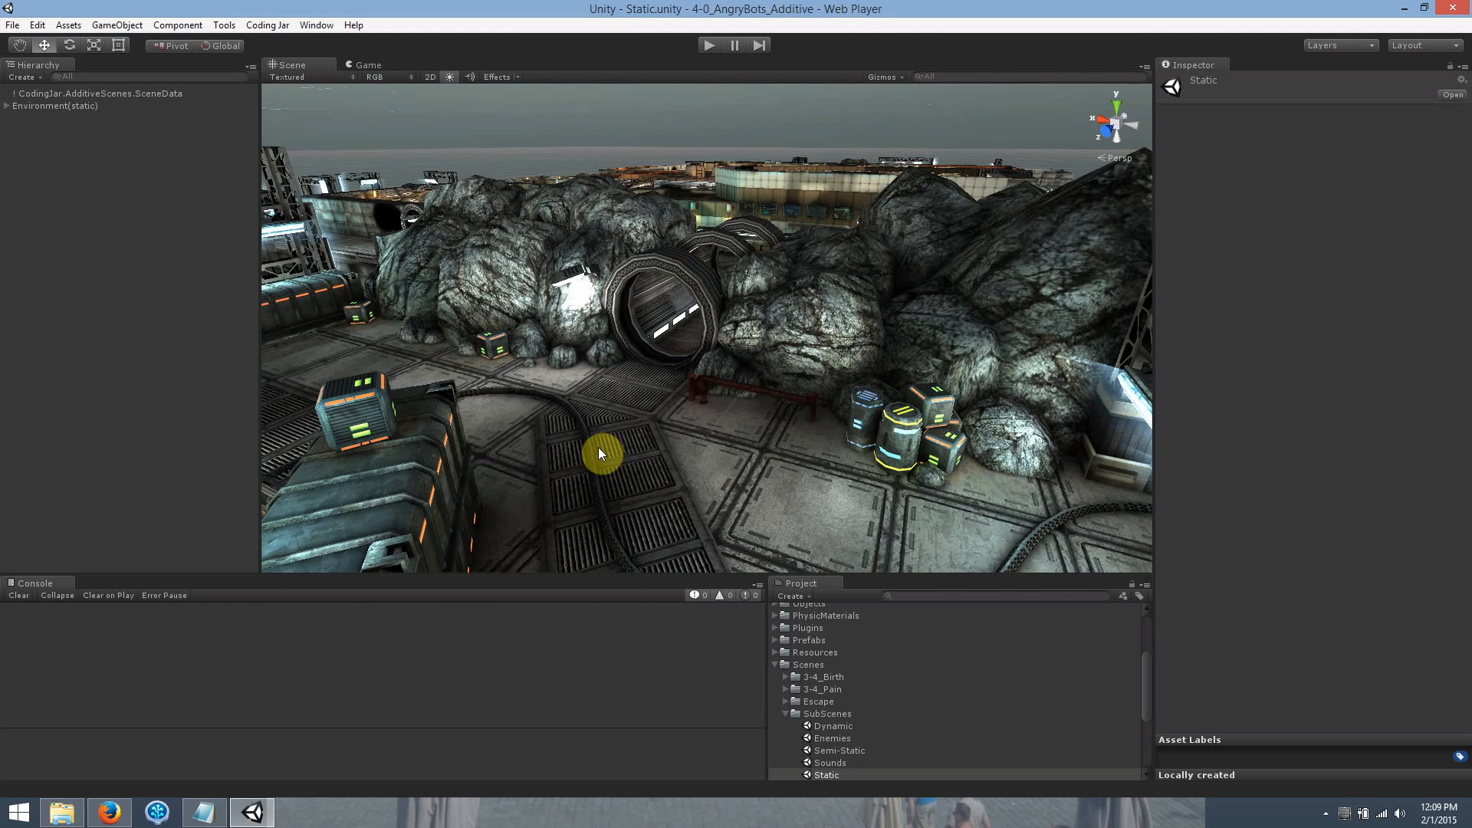
alt+drag(631, 453, 572, 457)
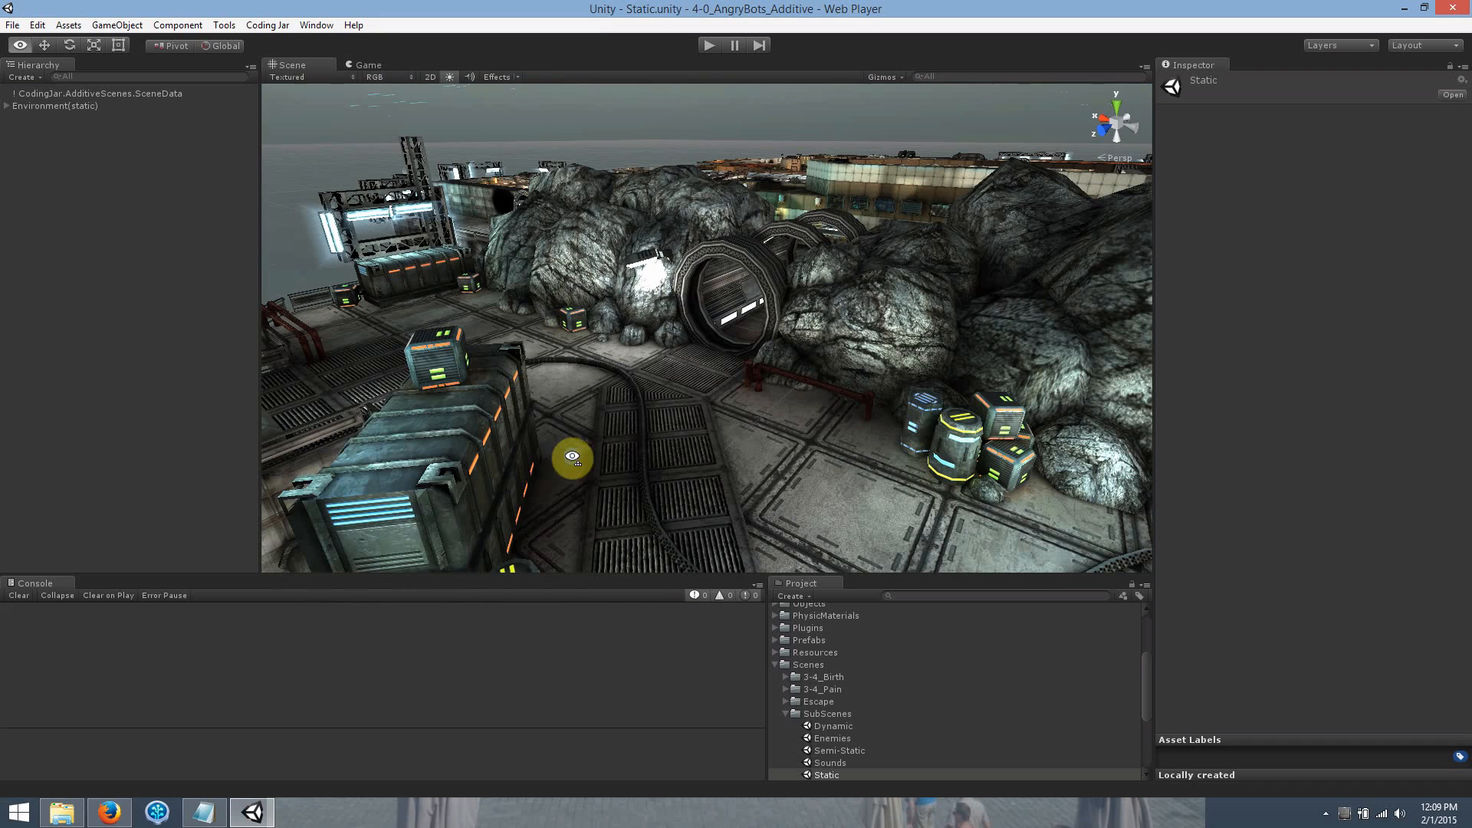